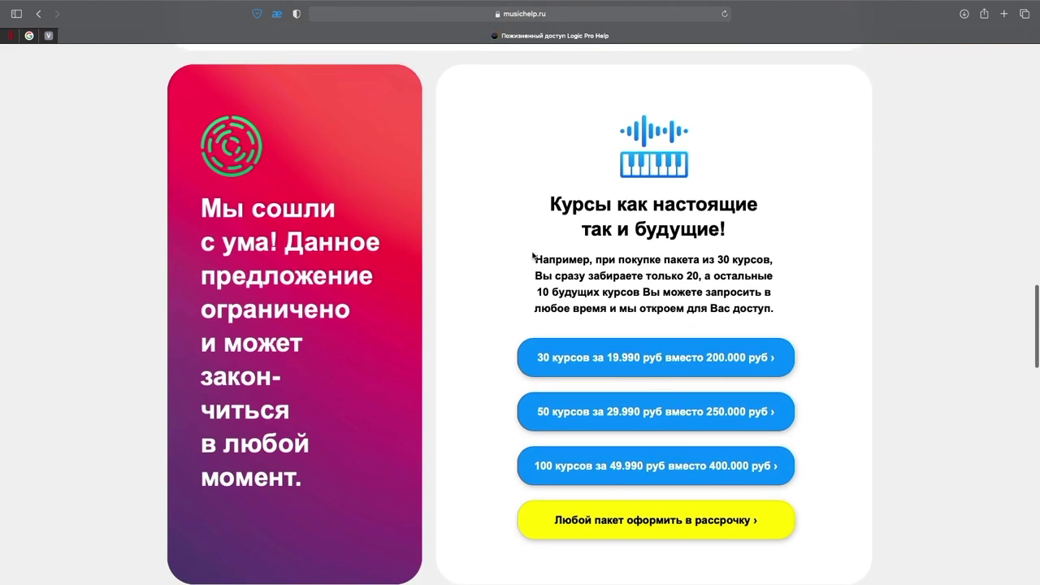
- Browse the Logic Pro X video course catalogue by category, from quick start to courses for any DAW, and close it
scroll(538, 218, down, 6)
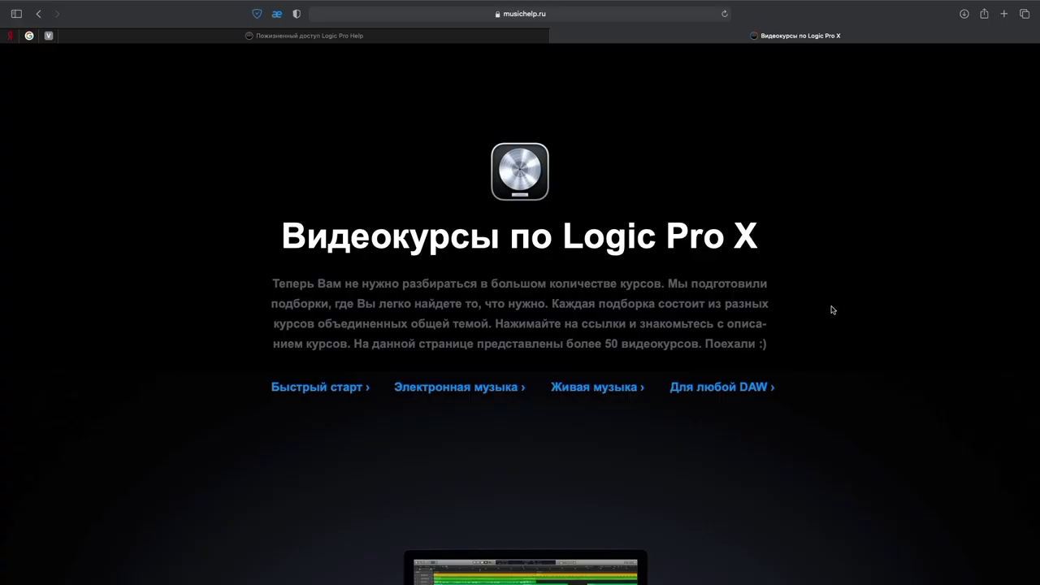
scroll(832, 309, down, 20)
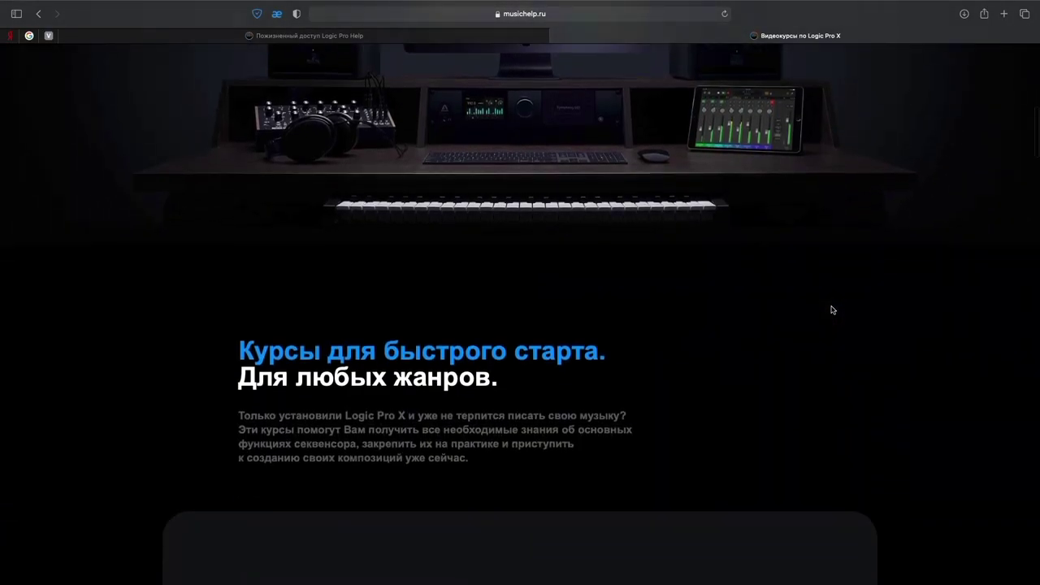
scroll(832, 310, down, 15)
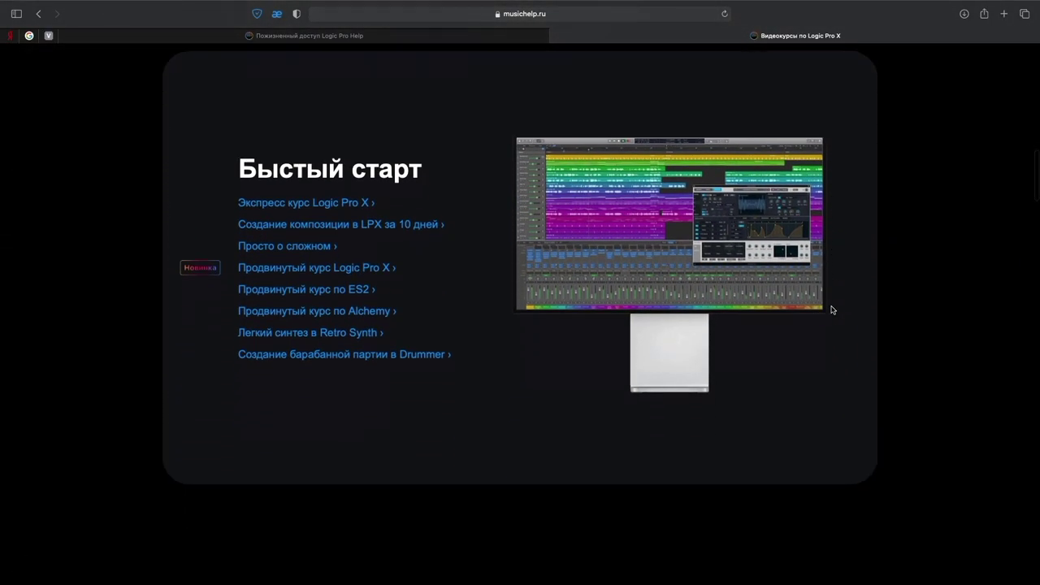
scroll(832, 310, down, 14)
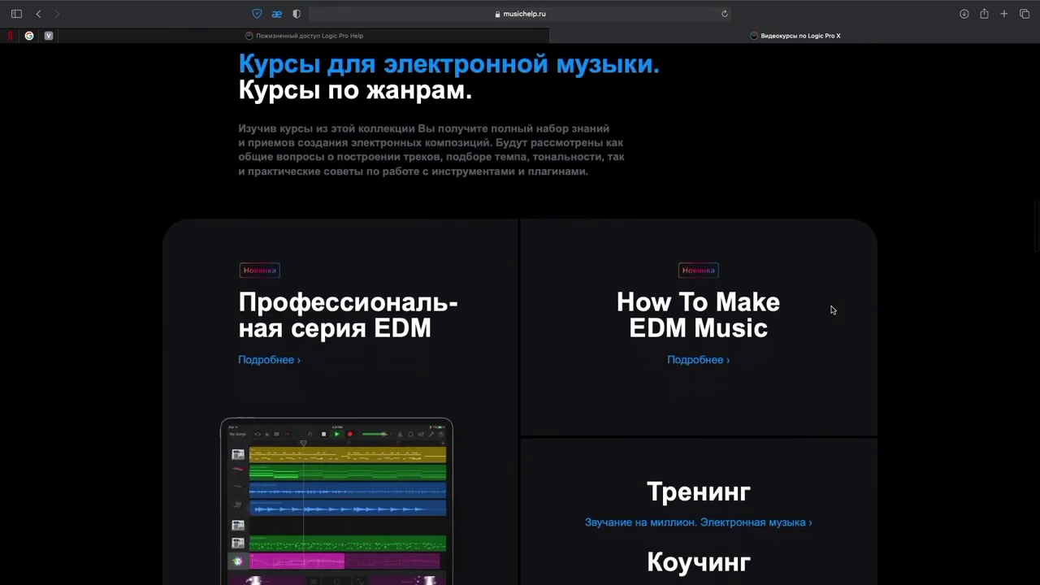
scroll(833, 310, down, 15)
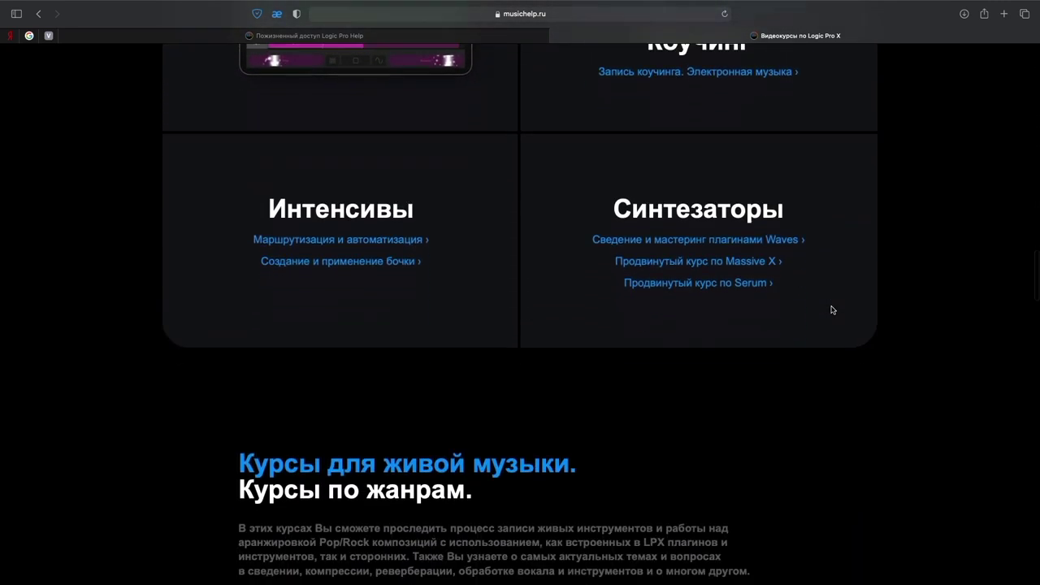
scroll(833, 310, down, 14)
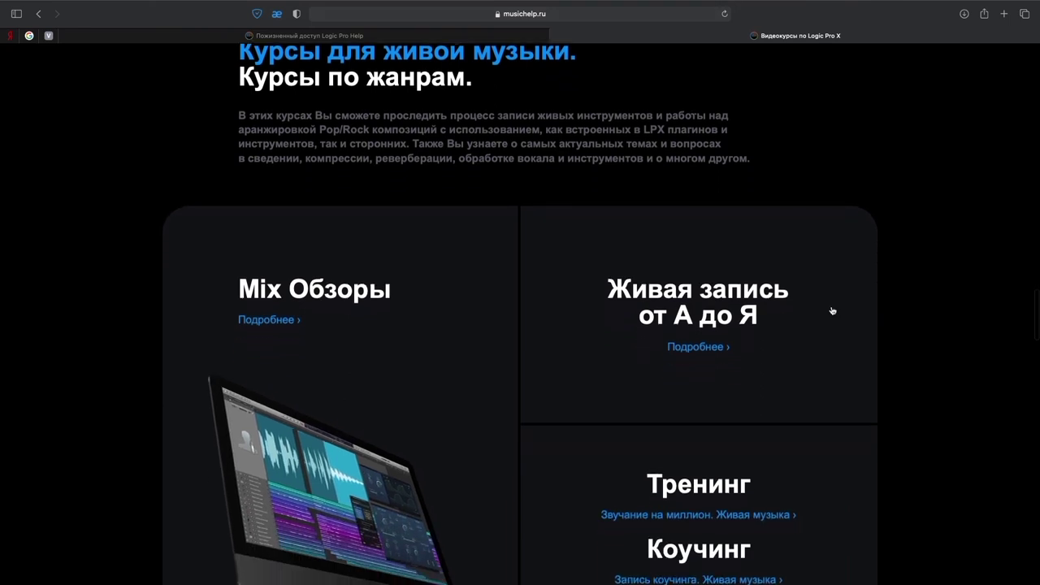
scroll(832, 310, down, 15)
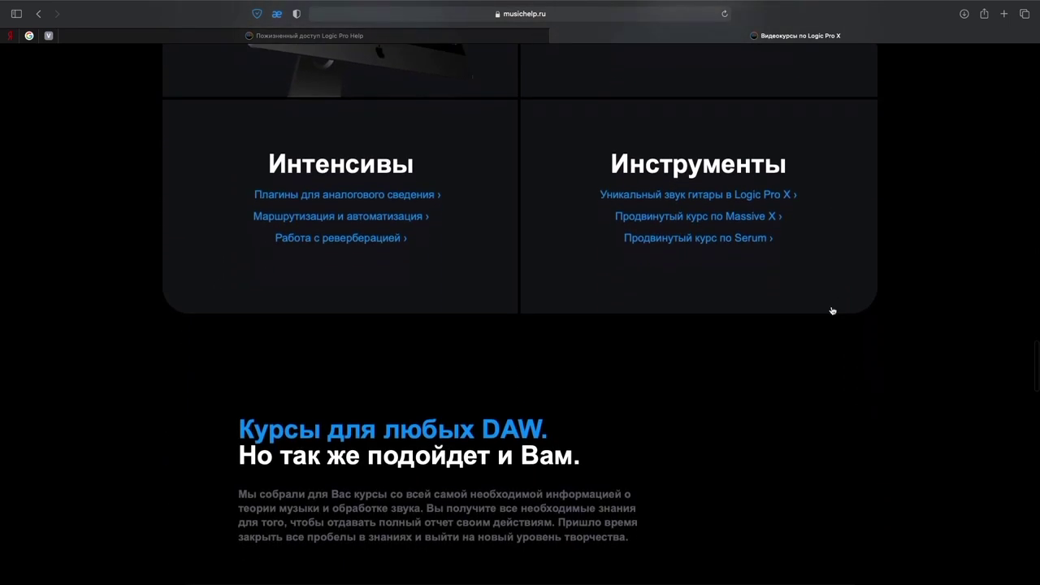
scroll(832, 311, down, 10)
key(super+w)
- Review the lifetime access offer and view its purchase conditions ("Условия приобретения")
scroll(984, 331, up, 5)
scroll(847, 333, up, 2)
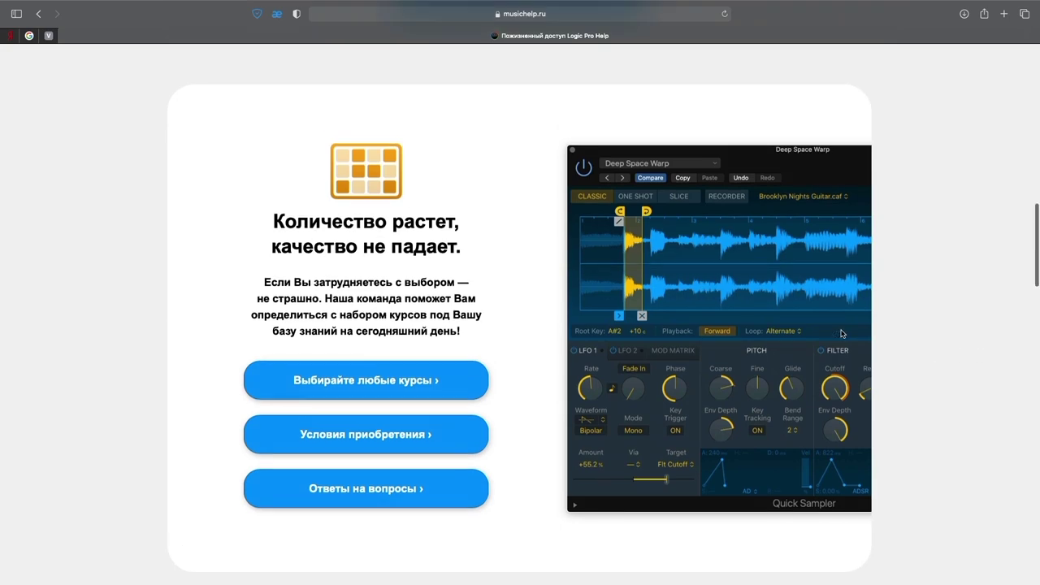
scroll(654, 342, down, 13)
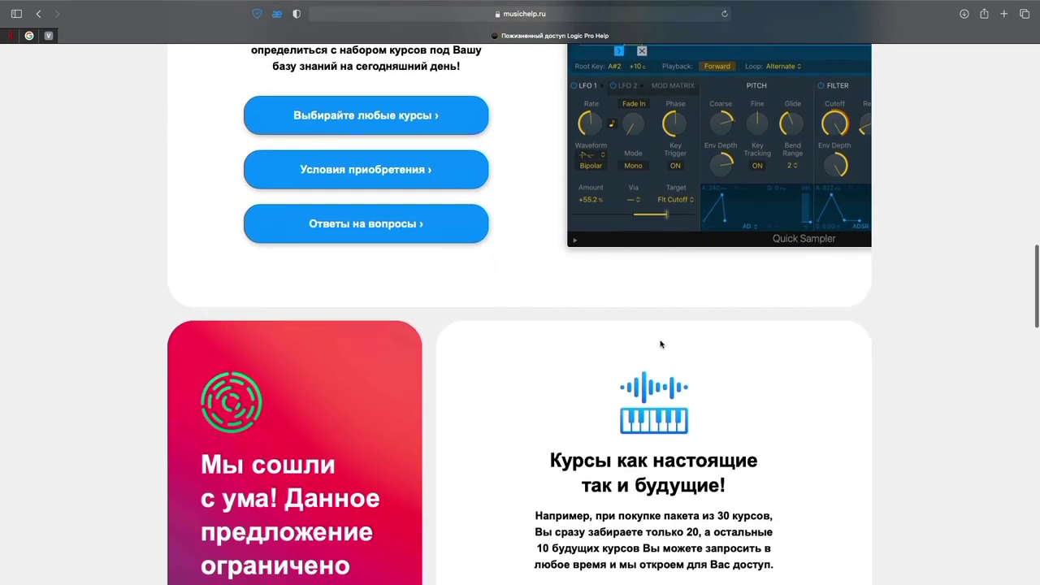
scroll(662, 346, down, 2)
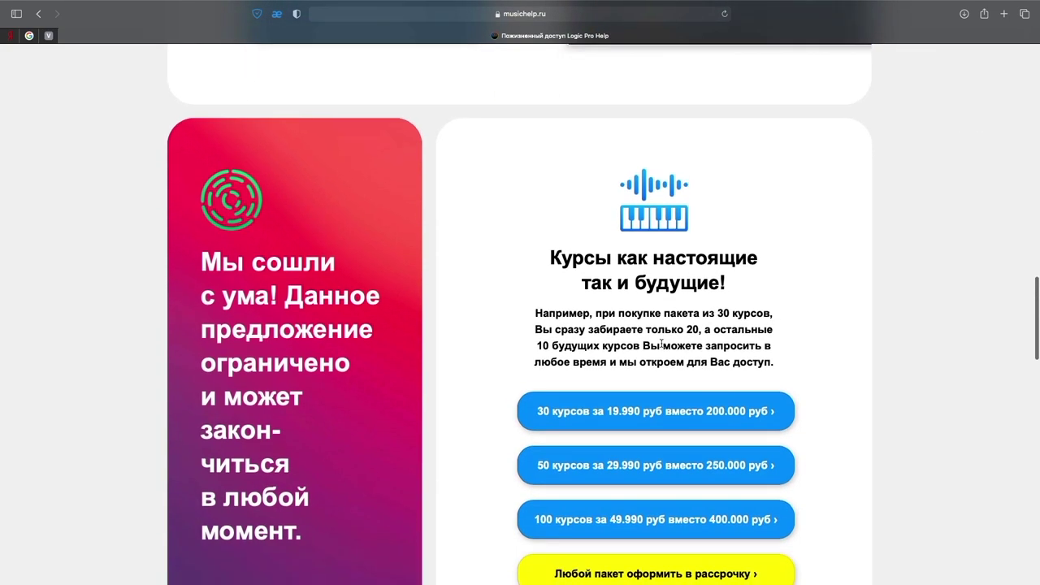
scroll(658, 344, up, 13)
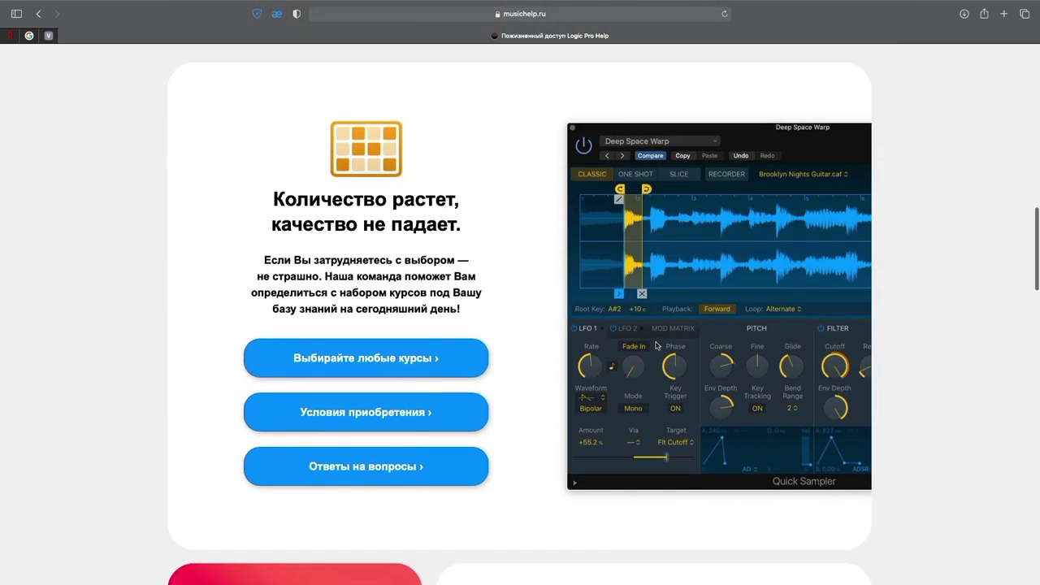
click(365, 422)
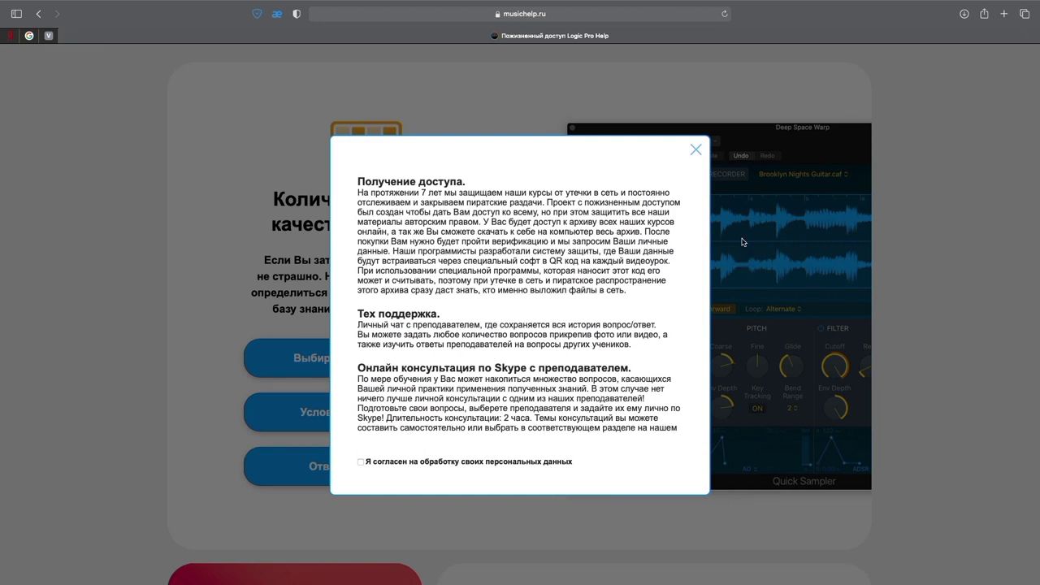
click(697, 151)
- Examine the course packages and the extra privileges, commercial software and support sections offered with them
scroll(660, 363, down, 8)
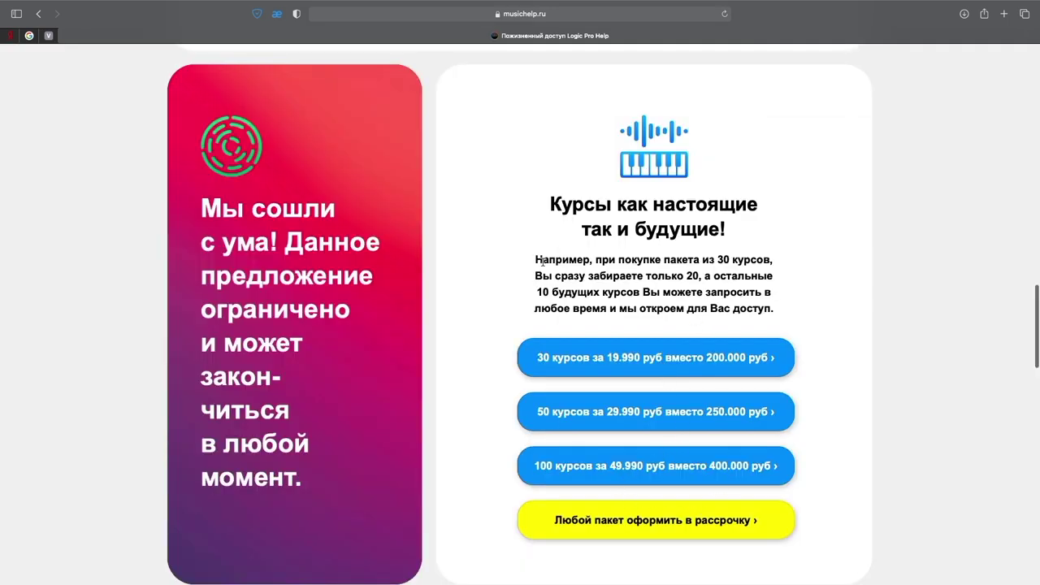
scroll(344, 225, down, 10)
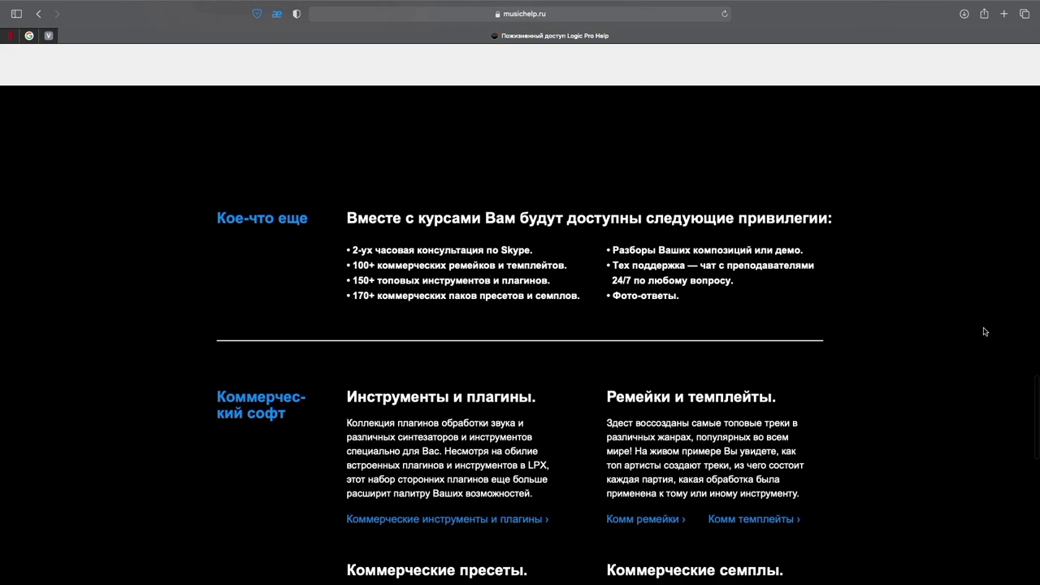
scroll(985, 332, down, 5)
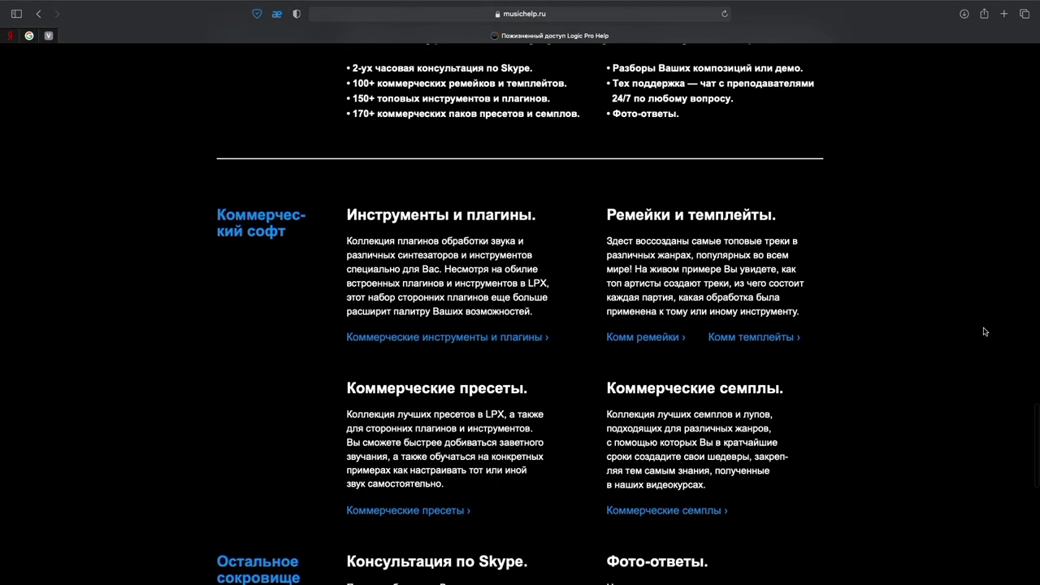
scroll(985, 331, down, 5)
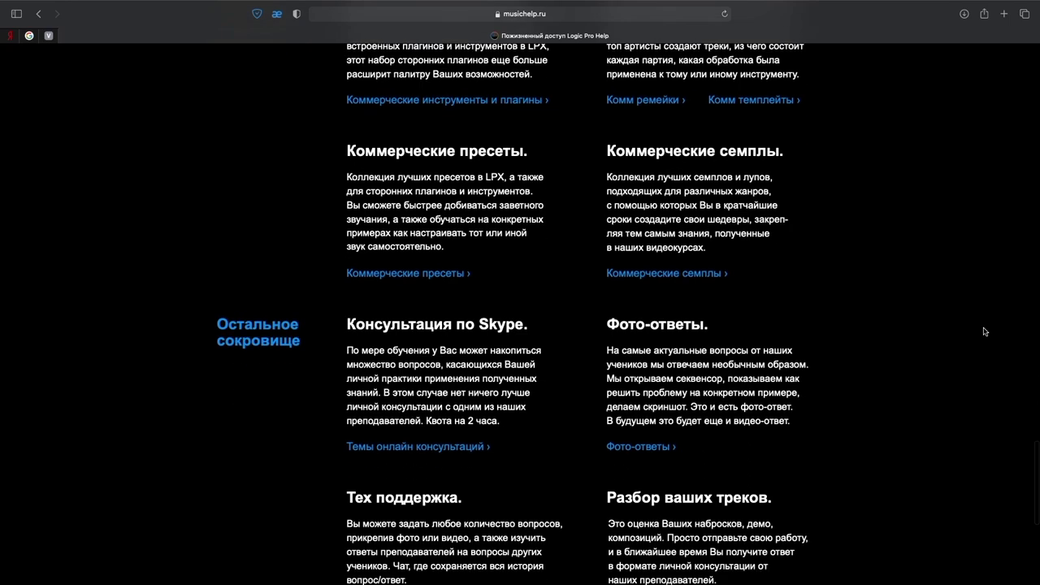
scroll(985, 331, down, 5)
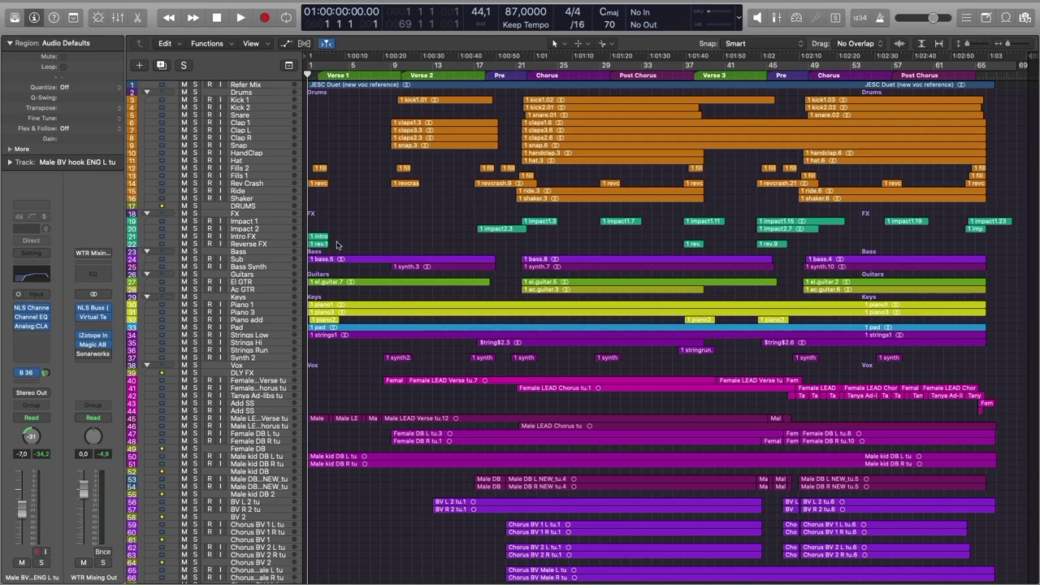
- Look over the full track list of the Logic Pro project and select the Vox track stack
scroll(488, 179, down, 5)
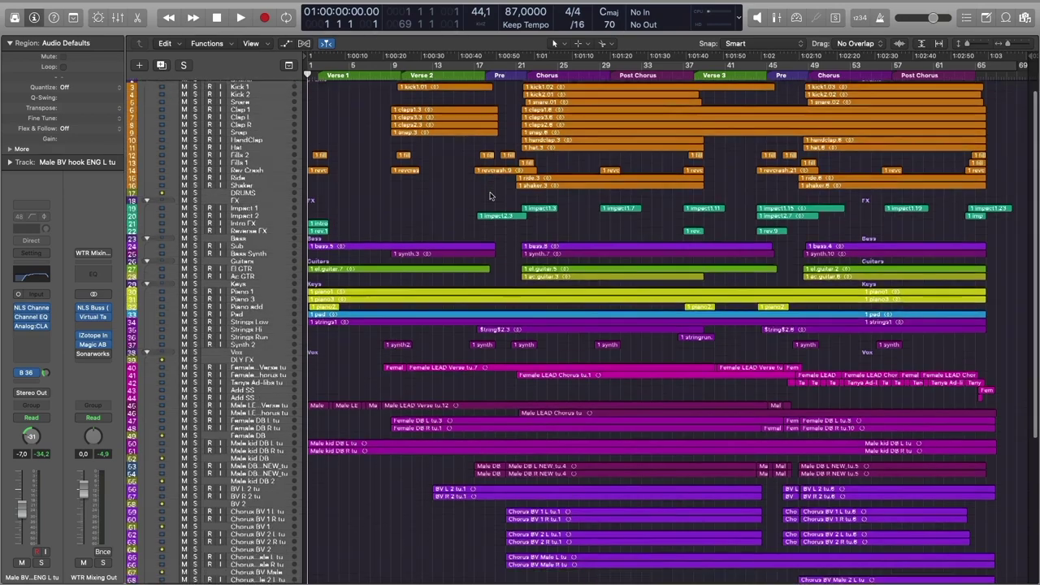
scroll(490, 195, down, 8)
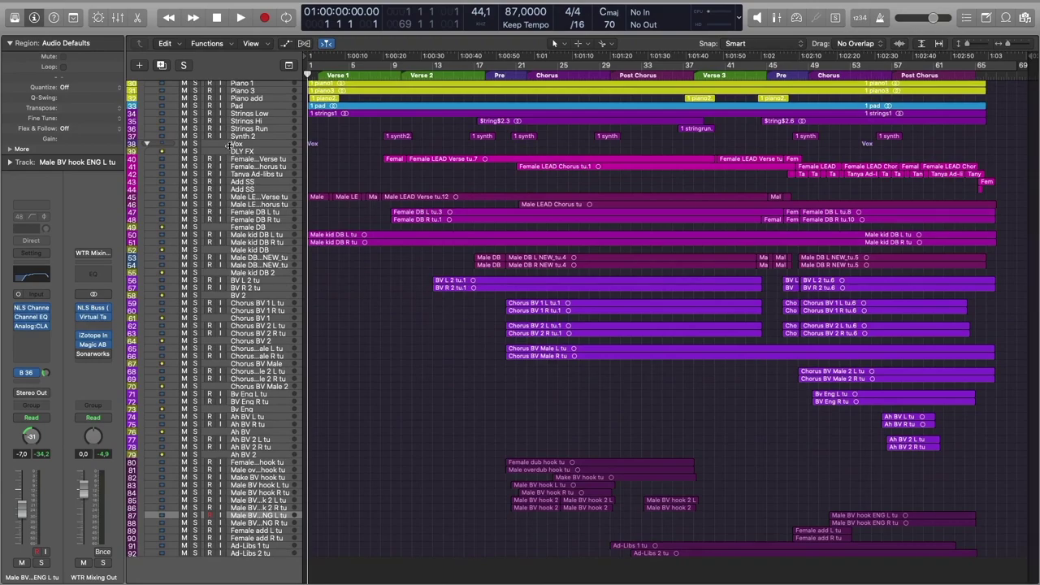
click(233, 144)
scroll(224, 166, up, 12)
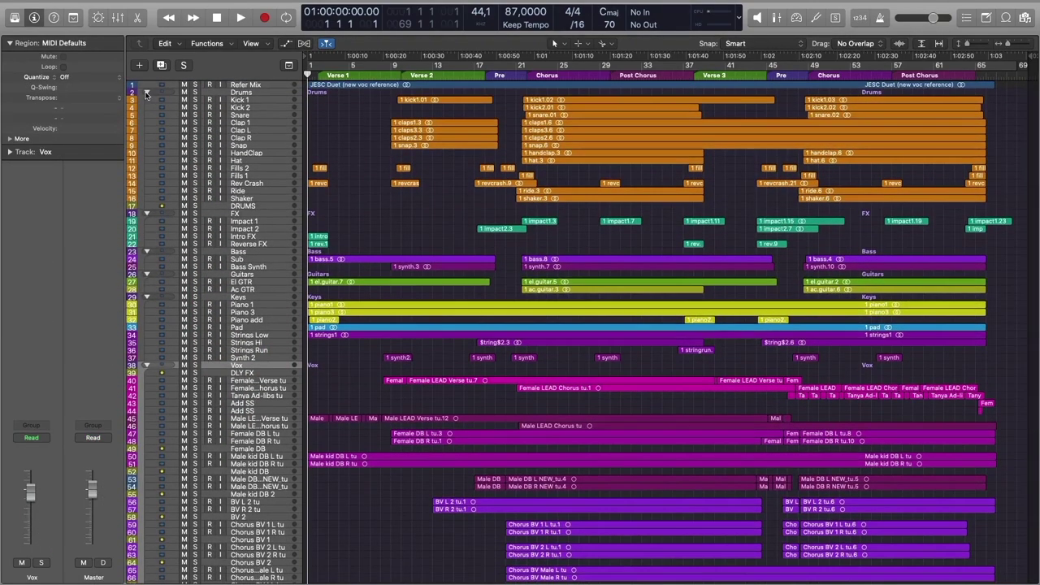
- Collapse the Drums, FX, Bass, Guitars, Keys and Vox track stacks and increase the vertical zoom of the tracks
click(147, 93)
click(147, 93)
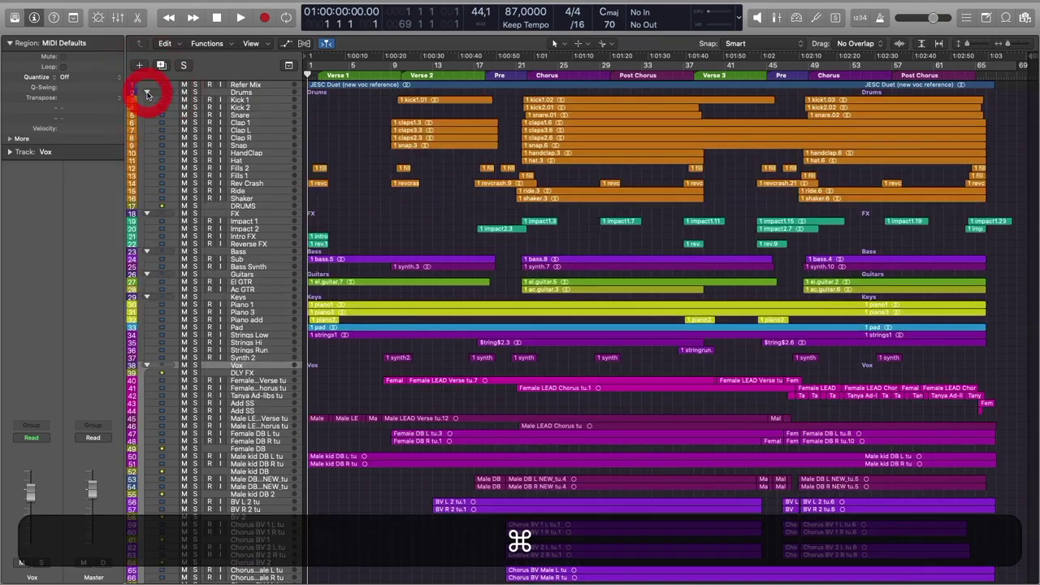
super+click(147, 93)
click(147, 101)
click(147, 108)
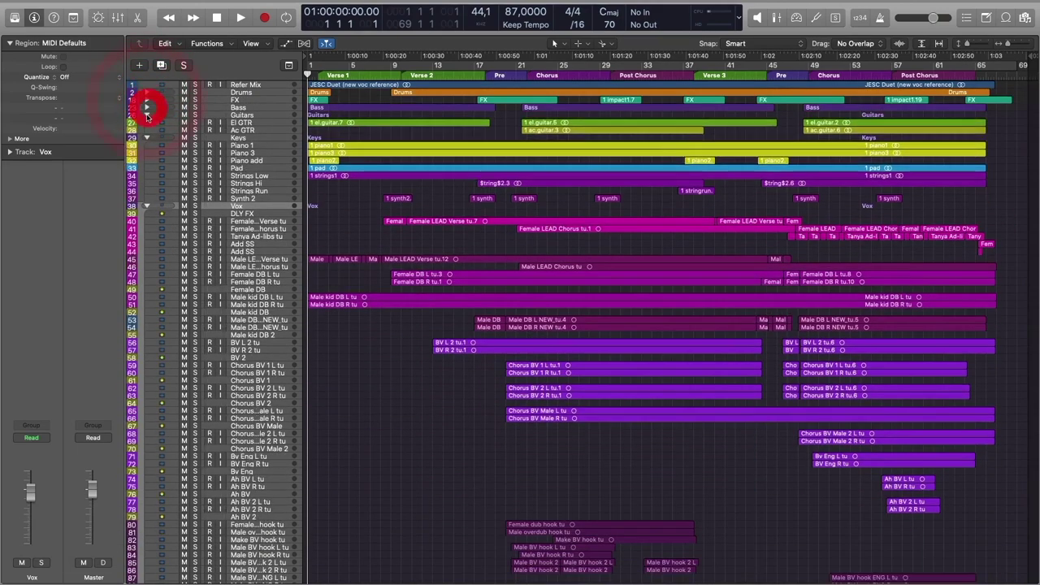
click(147, 115)
click(147, 123)
click(147, 130)
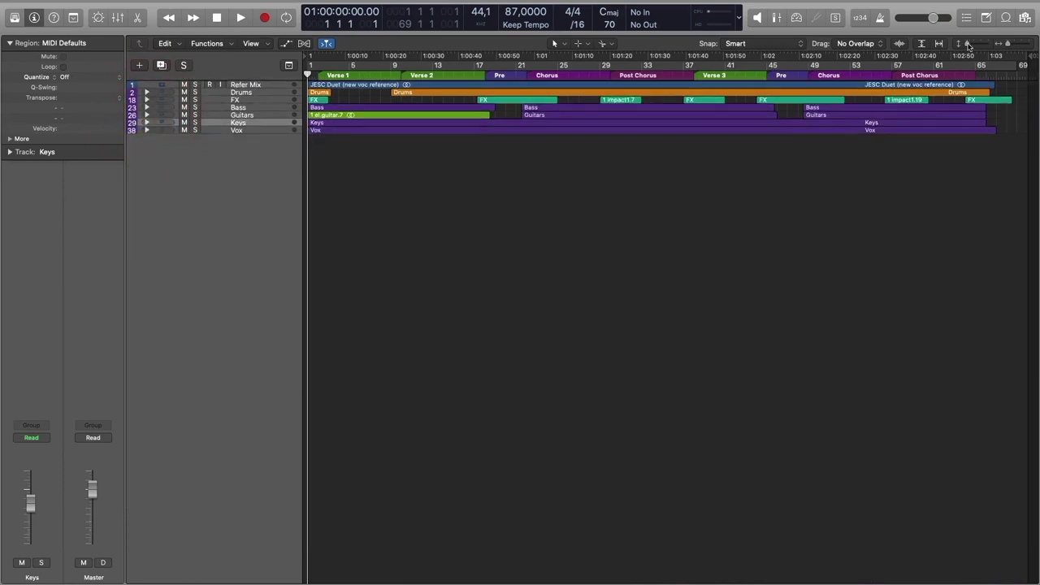
click(969, 45)
click(972, 45)
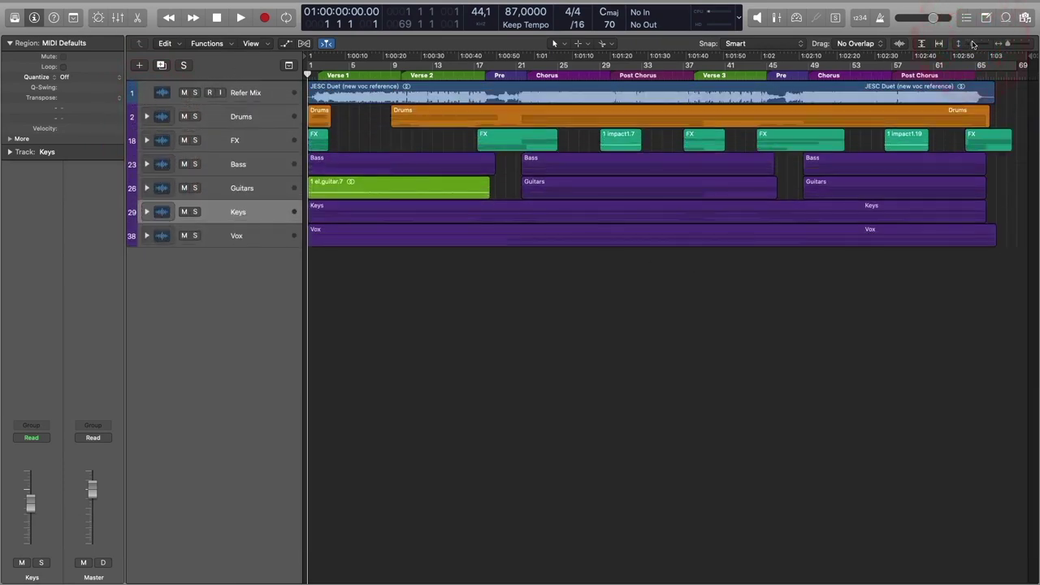
- Expand the Drums, FX and Bass track stacks one by one to show their tracks
click(157, 119)
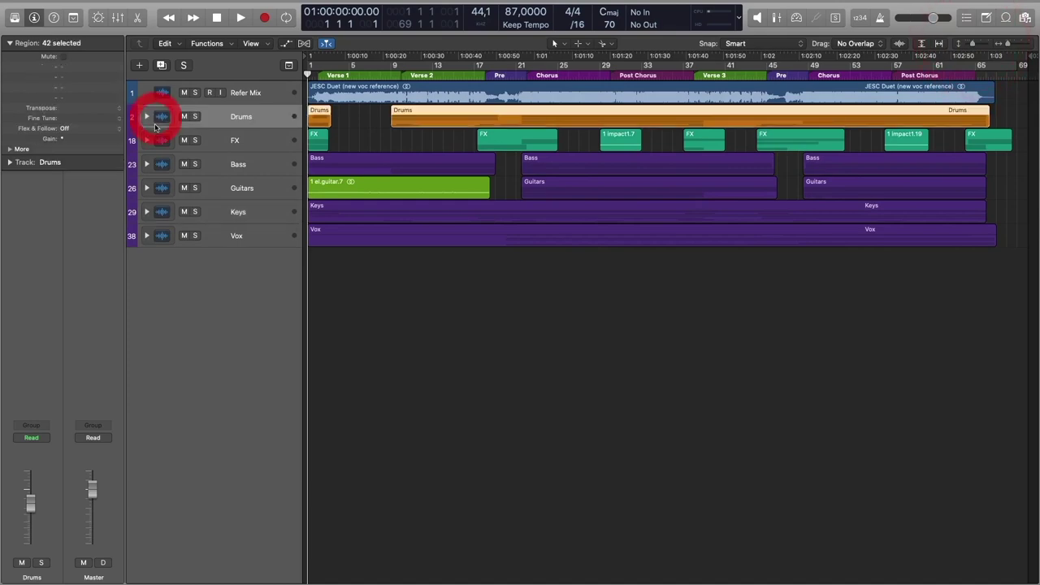
click(147, 116)
click(367, 188)
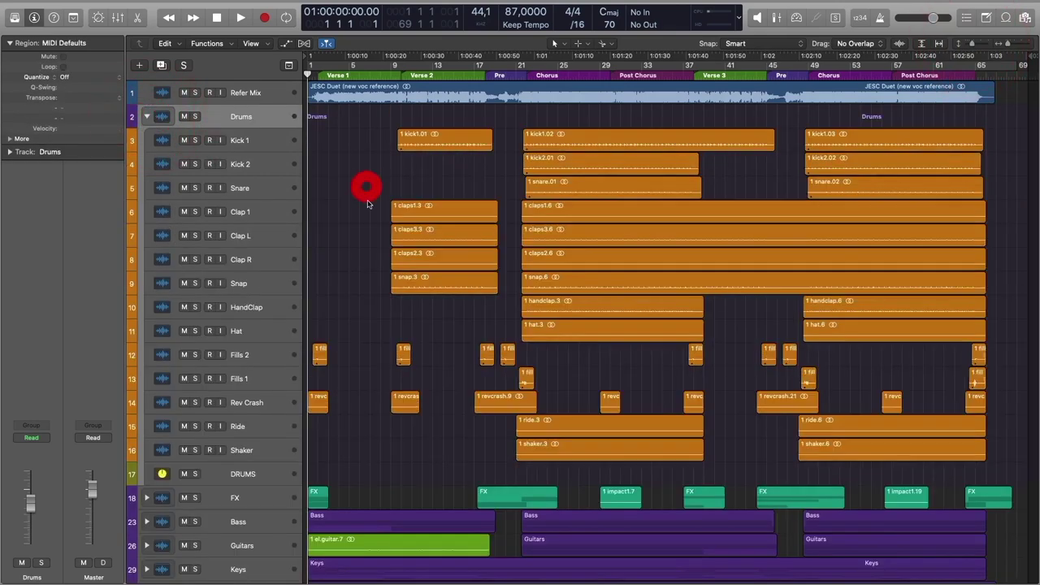
scroll(366, 203, down, 3)
click(147, 449)
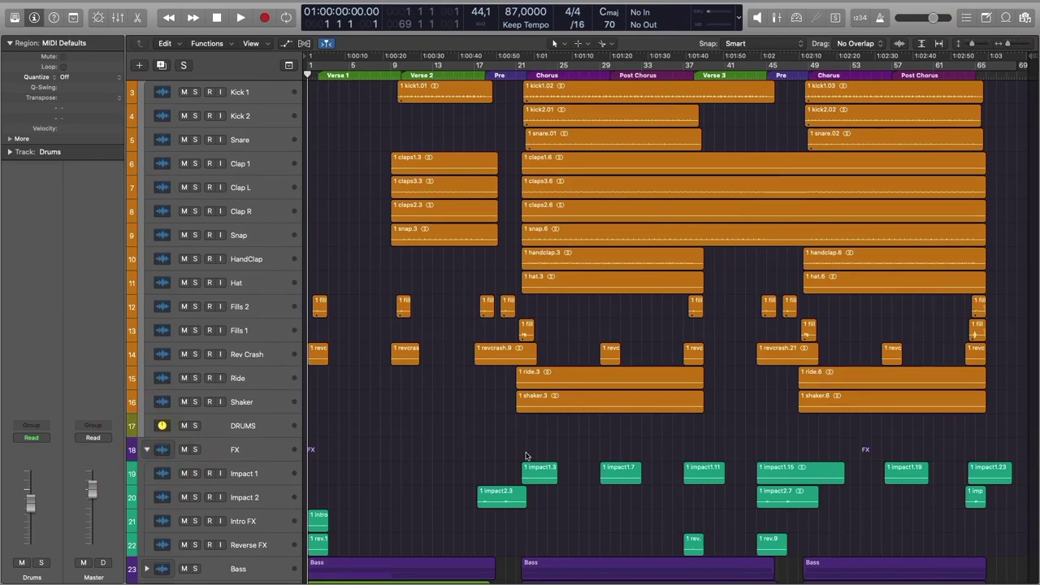
scroll(526, 456, down, 5)
click(147, 477)
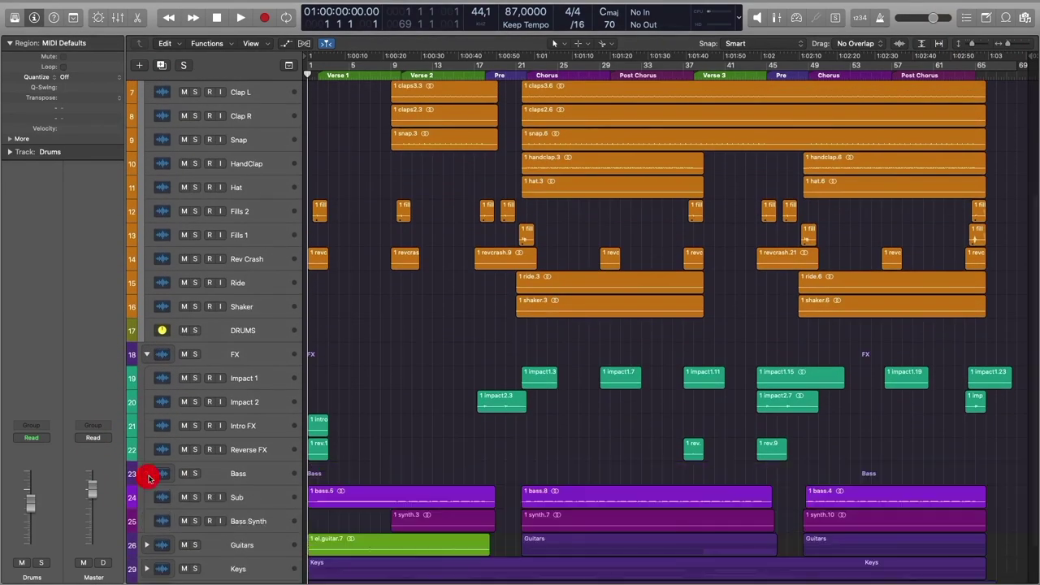
scroll(147, 477, down, 2)
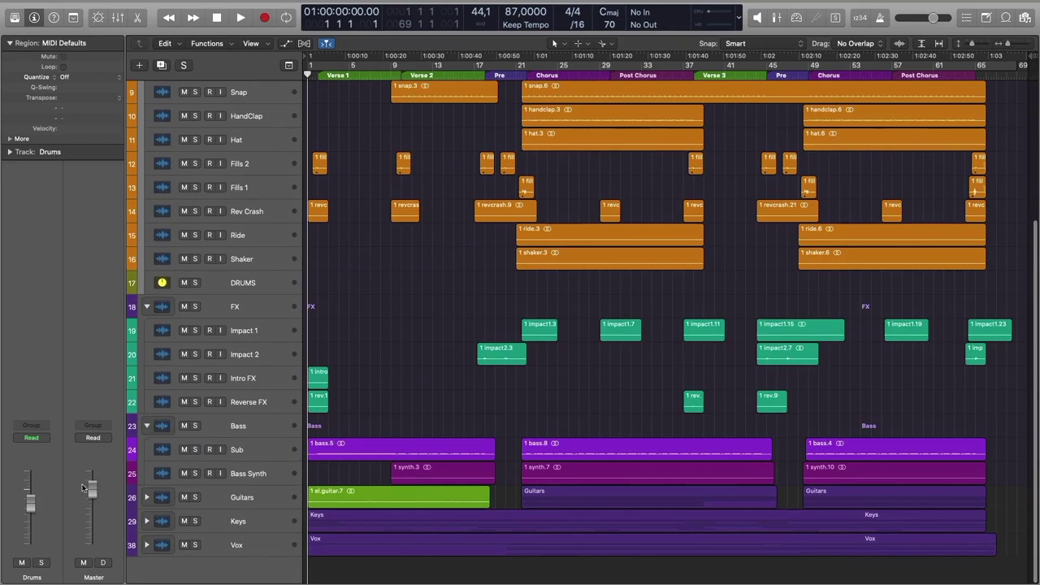
- Collapse the Bass, FX and Drums track stacks again
click(147, 426)
click(147, 353)
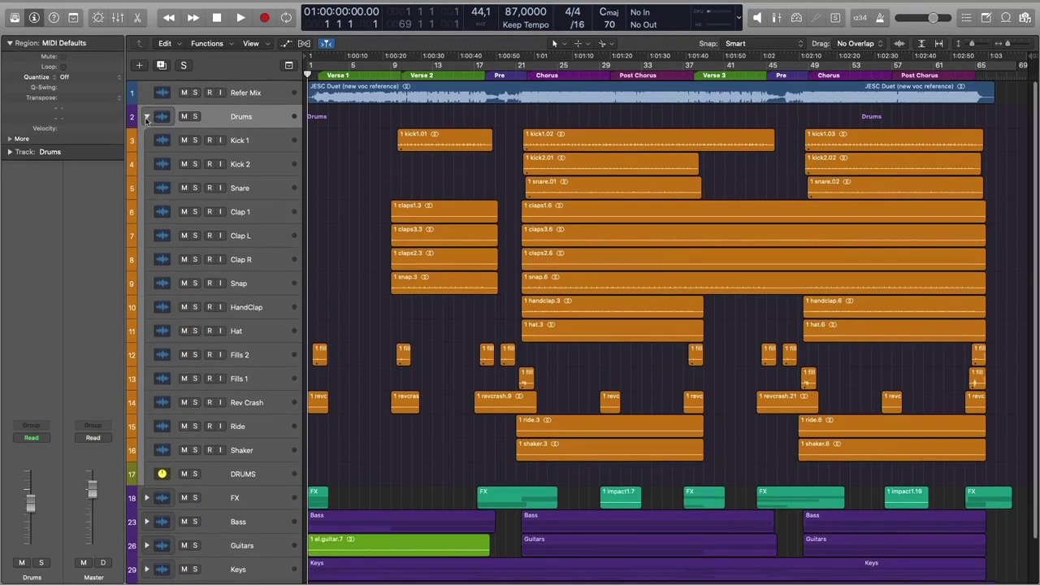
click(147, 117)
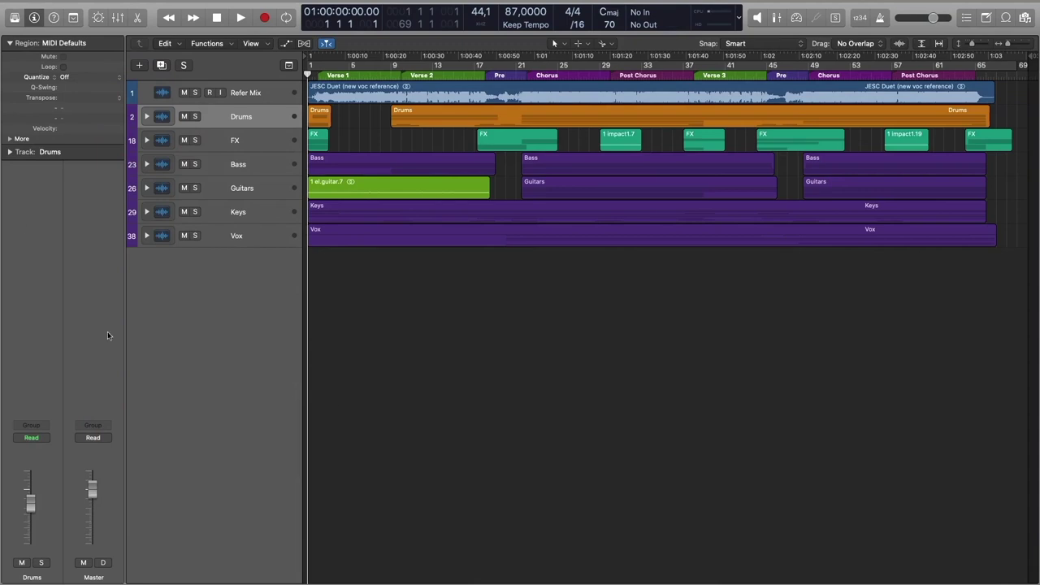
- Expand all track stacks at once and look over the drum, FX, bass, guitar and keys tracks
alt+click(147, 236)
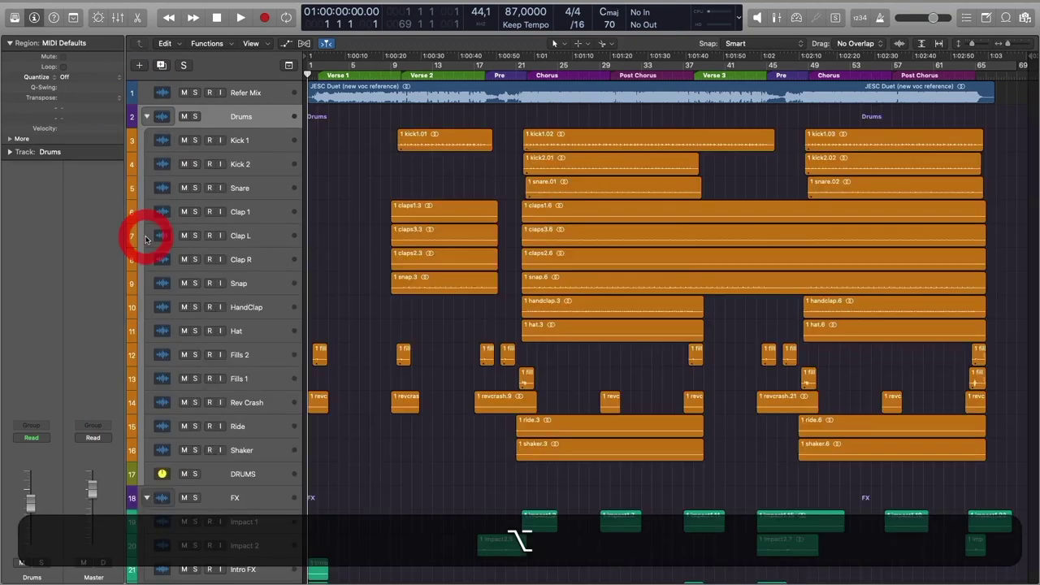
drag(349, 177, 371, 243)
scroll(371, 267, down, 2)
scroll(391, 285, down, 8)
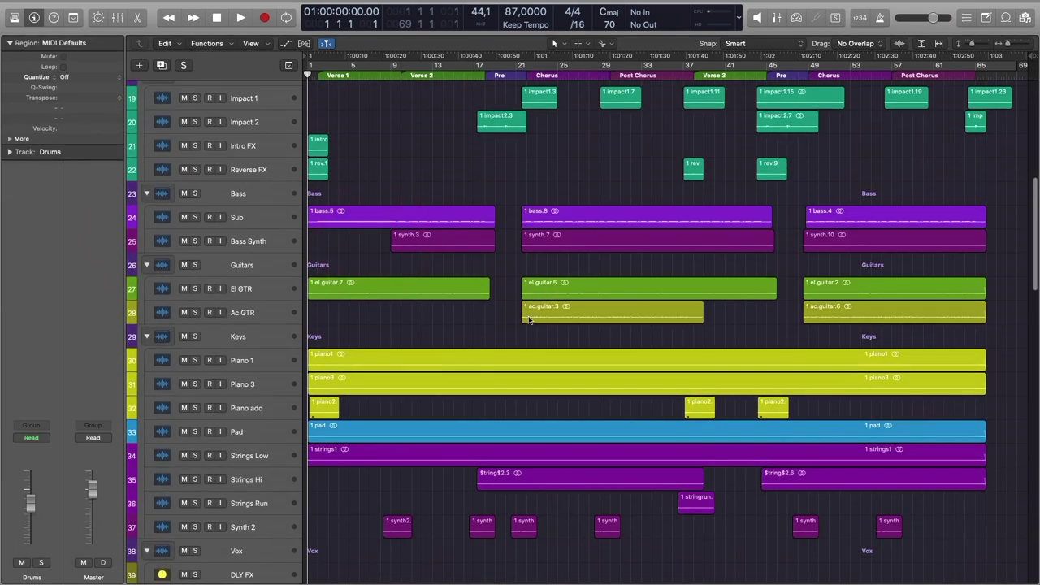
drag(455, 337, 458, 334)
scroll(488, 141, up, 1)
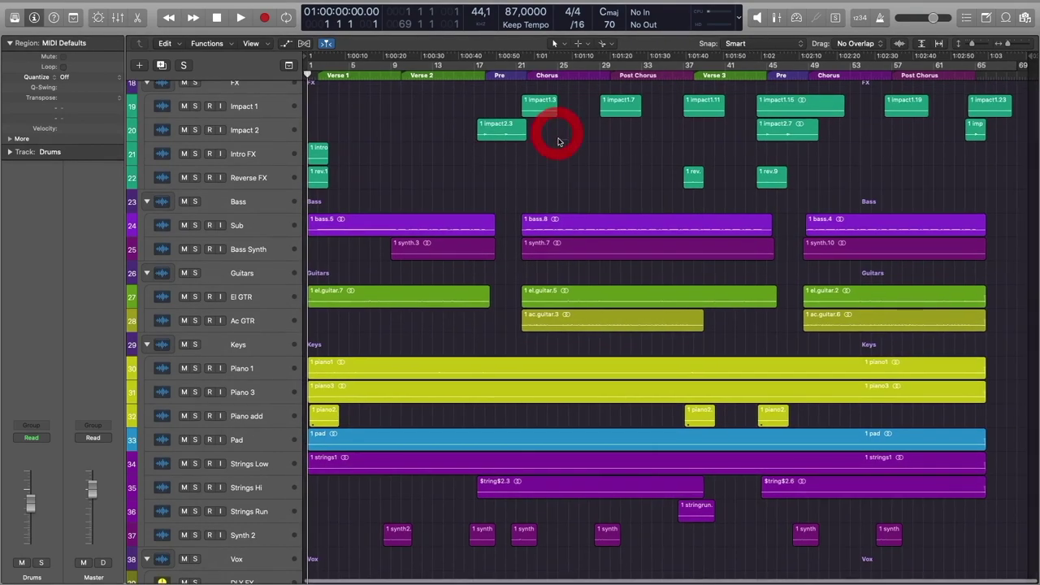
scroll(835, 192, up, 7)
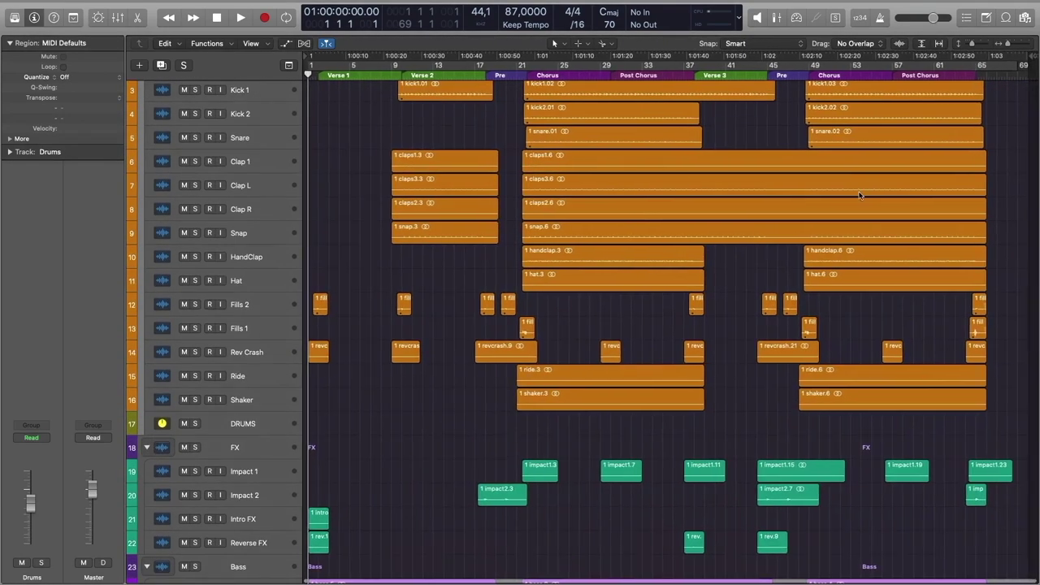
- Turn on waveform zoom for the tracks and select regions on the Piano add and Strings Run tracks
scroll(681, 467, down, 8)
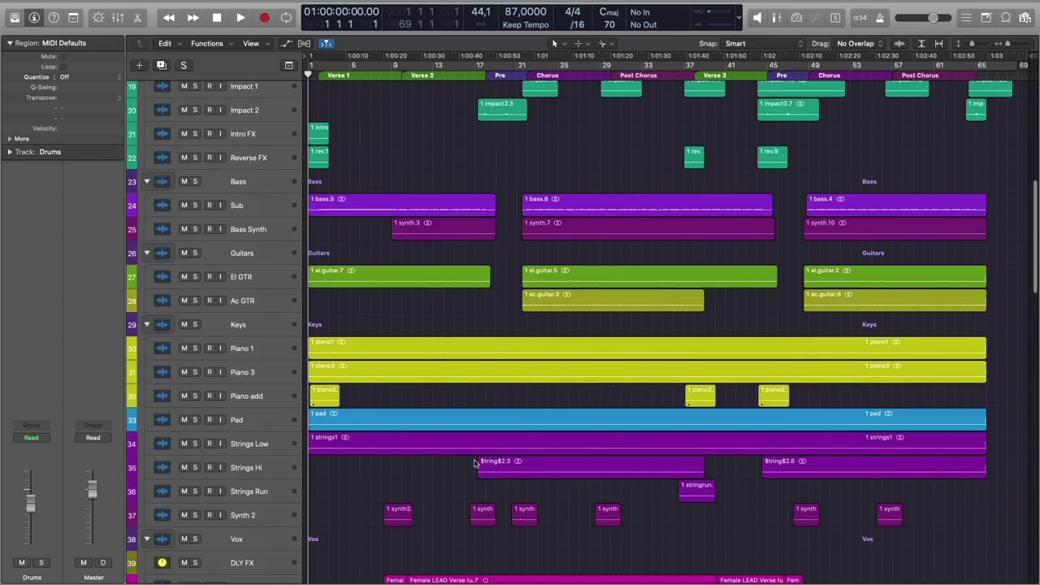
click(899, 43)
click(704, 399)
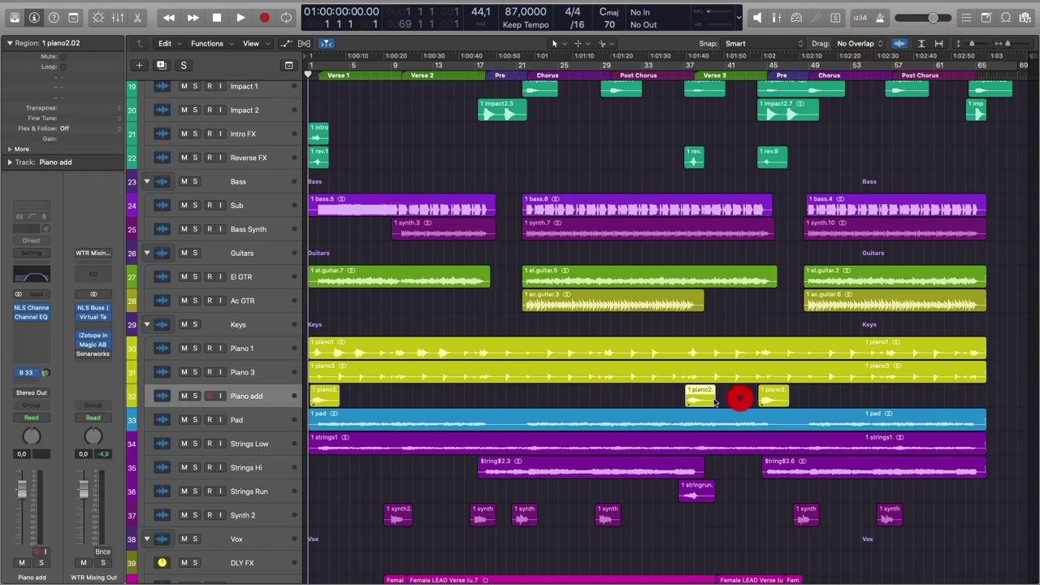
click(770, 398)
scroll(775, 511, down, 4)
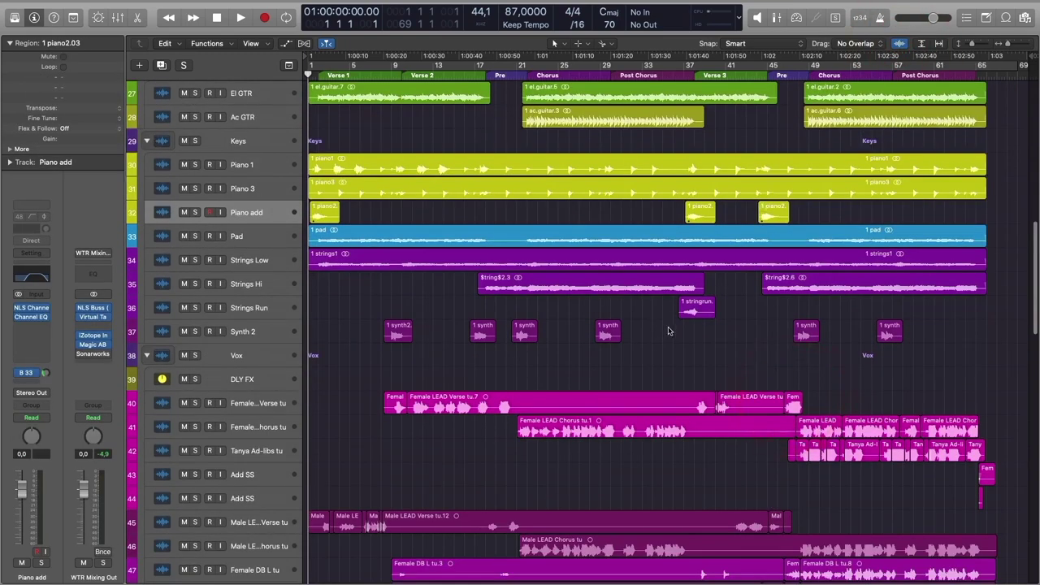
click(697, 309)
- Look through the whole arrangement, from the drums down to the backing vocal, hook and ad-lib tracks
scroll(642, 345, down, 4)
scroll(592, 340, down, 8)
scroll(623, 414, down, 14)
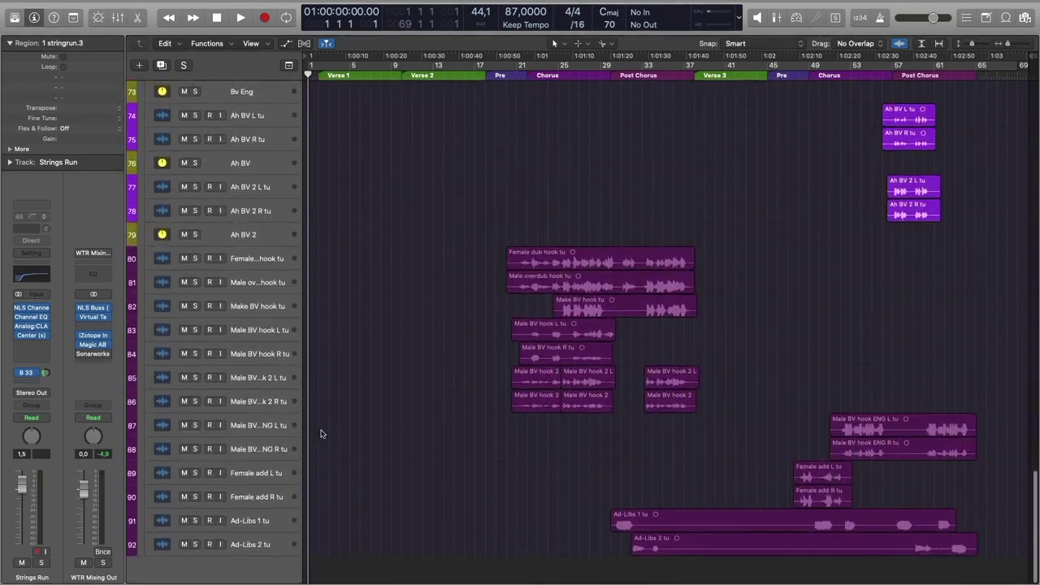
scroll(494, 476, up, 20)
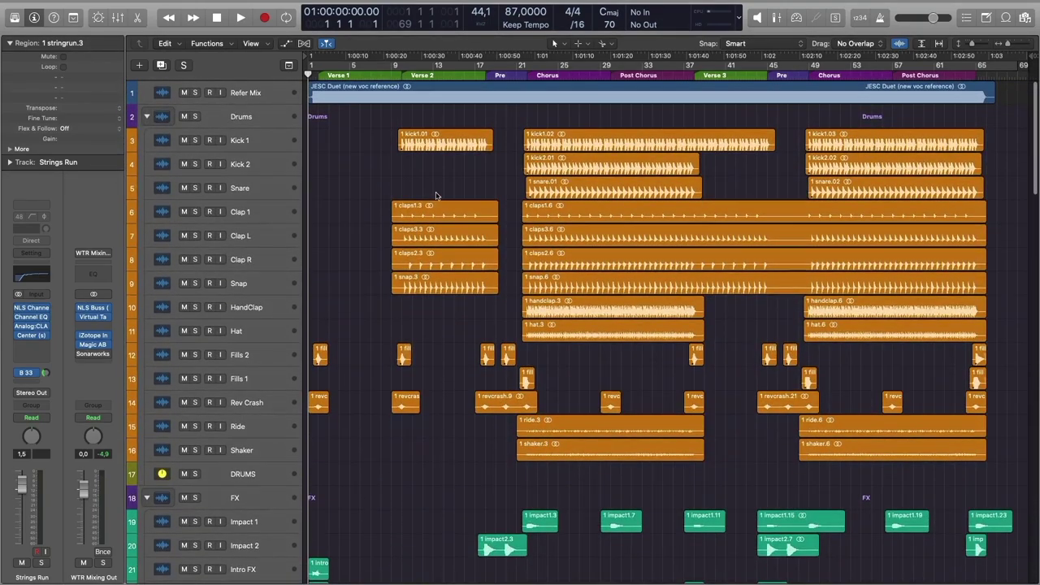
scroll(437, 208, down, 6)
scroll(297, 241, down, 3)
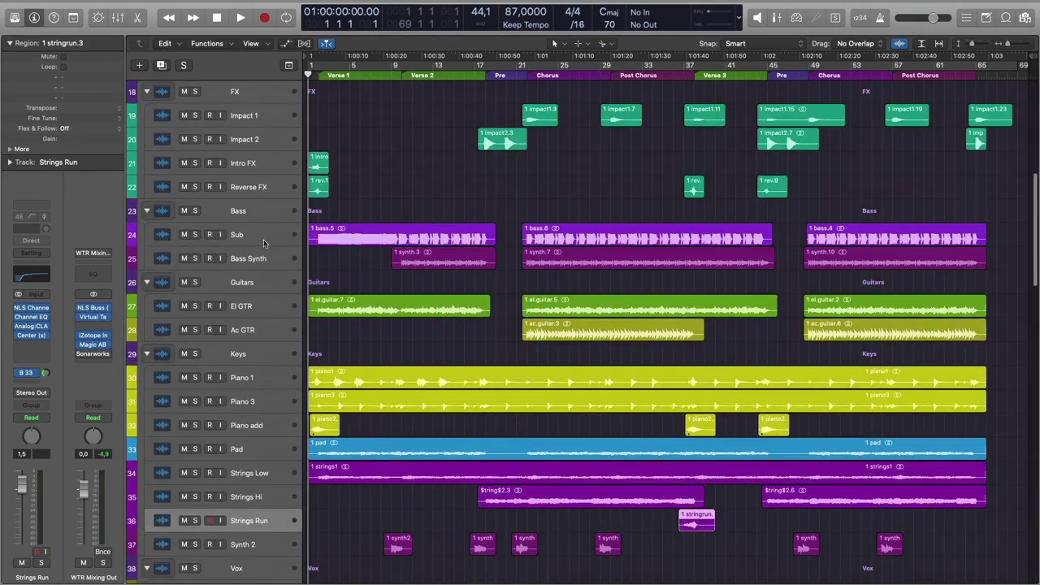
scroll(261, 236, down, 2)
scroll(259, 228, down, 2)
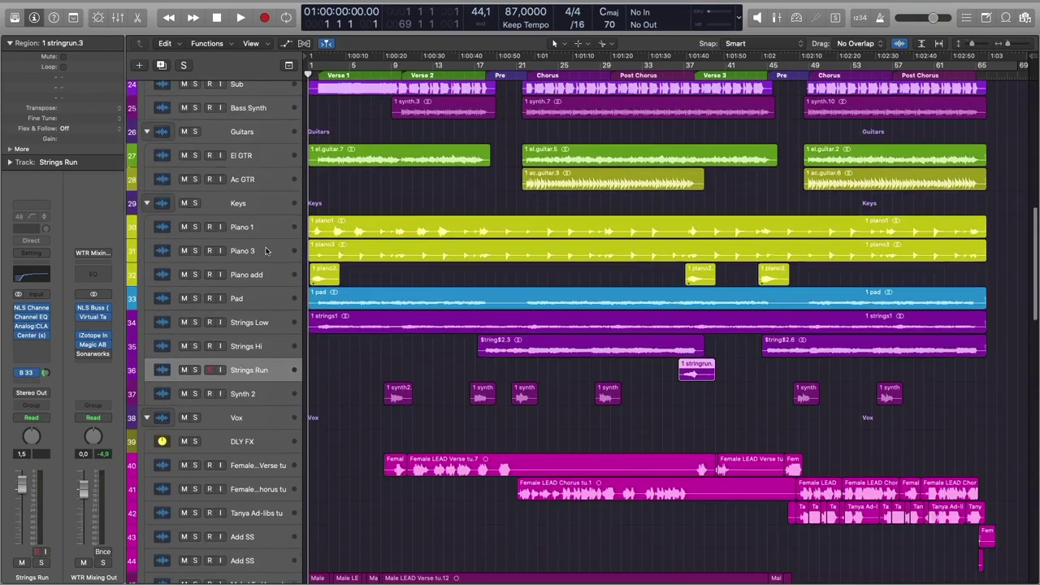
scroll(264, 346, down, 3)
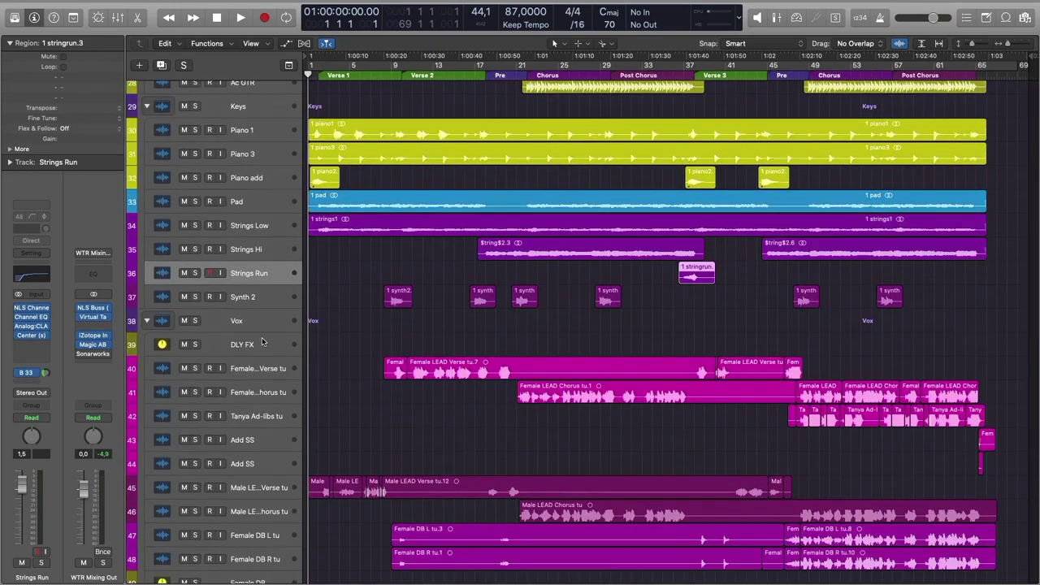
scroll(262, 344, down, 7)
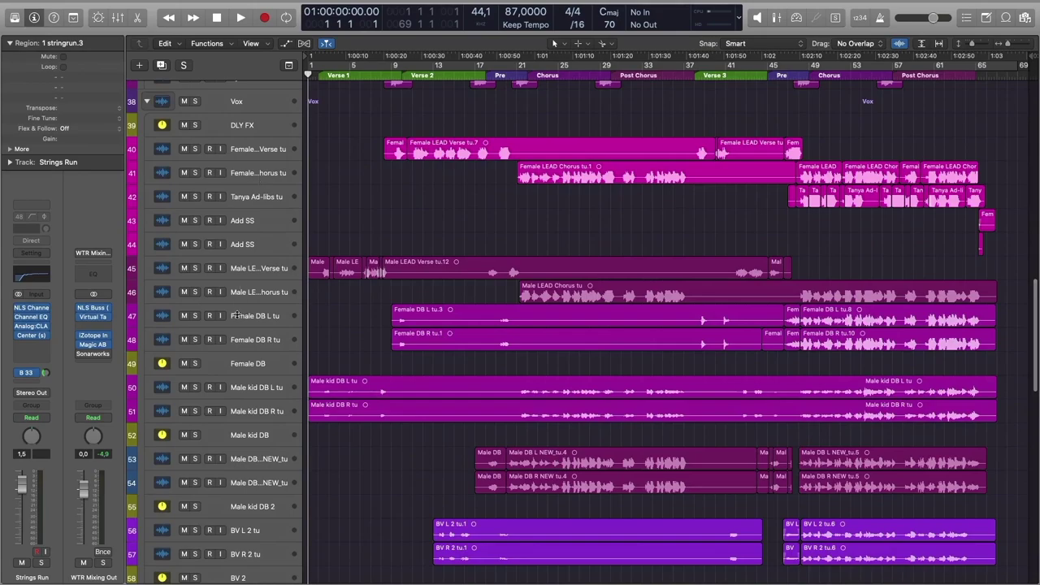
scroll(237, 348, down, 11)
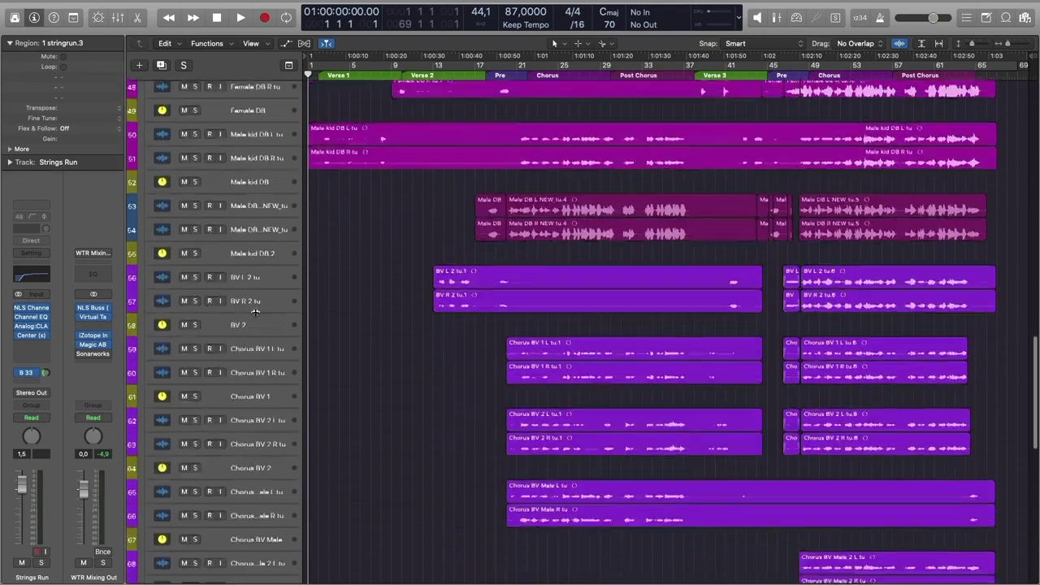
scroll(254, 314, down, 12)
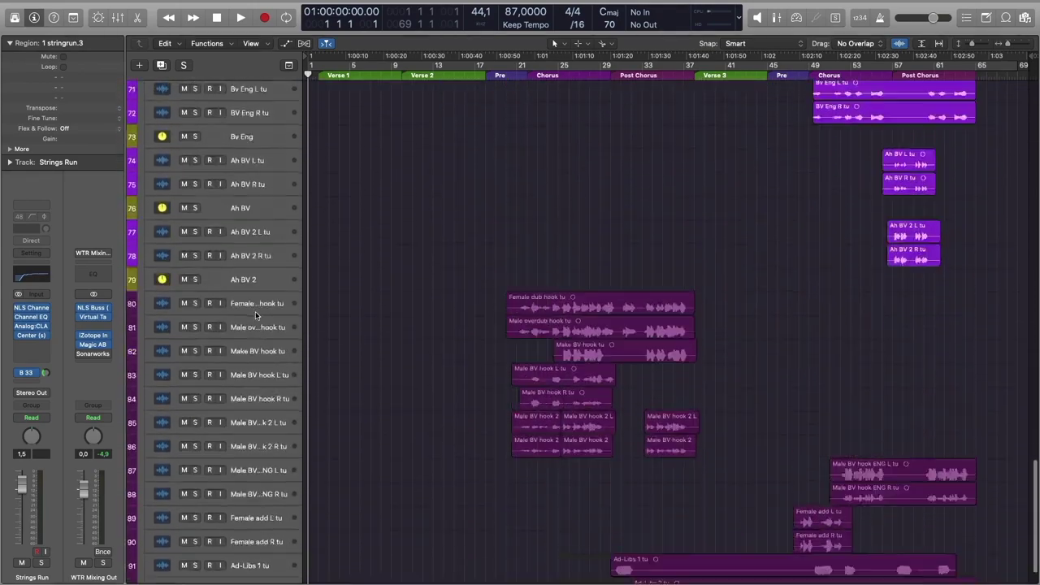
- Examine the female and male lead vocals and their doubles in the Vox stack, and clear the region selection
scroll(255, 314, up, 20)
scroll(275, 314, down, 1)
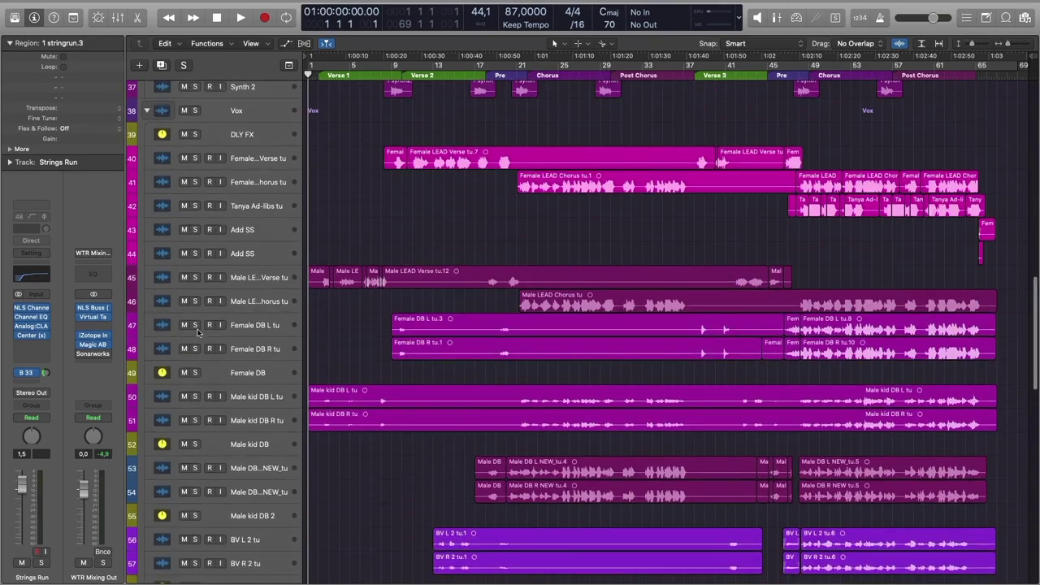
scroll(362, 330, up, 7)
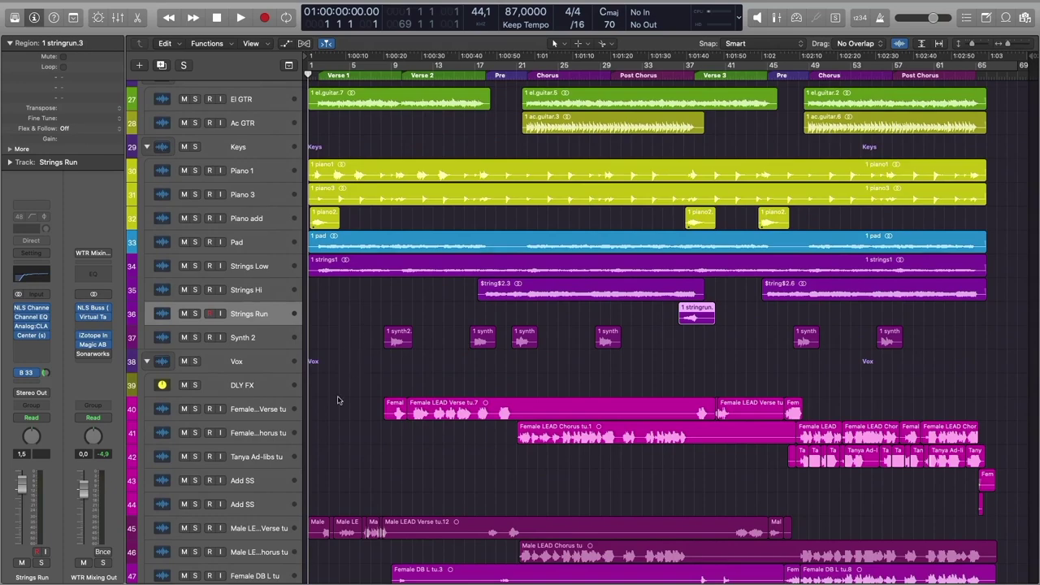
scroll(349, 404, down, 5)
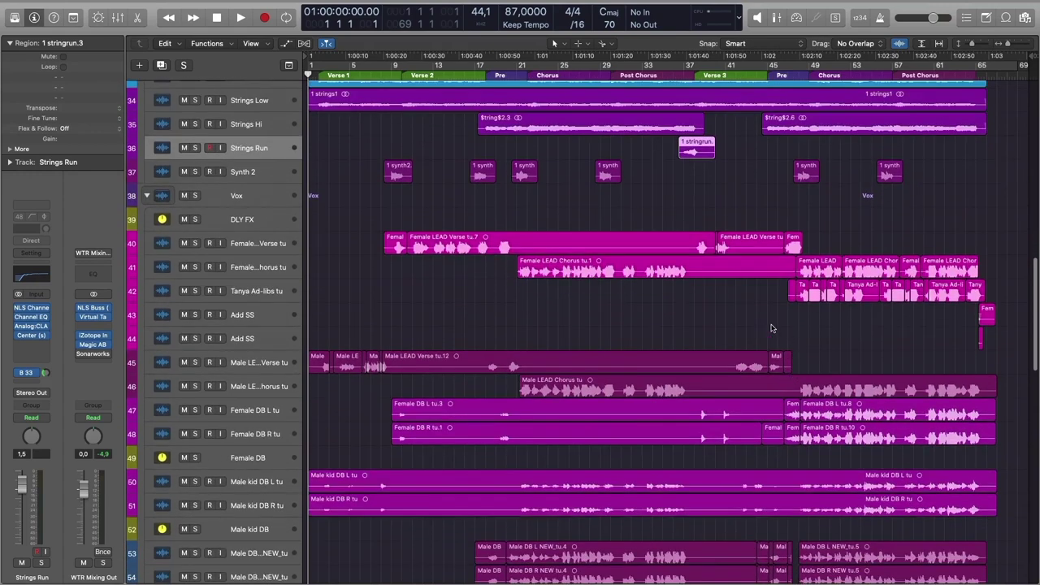
drag(772, 329, 649, 301)
scroll(627, 297, down, 4)
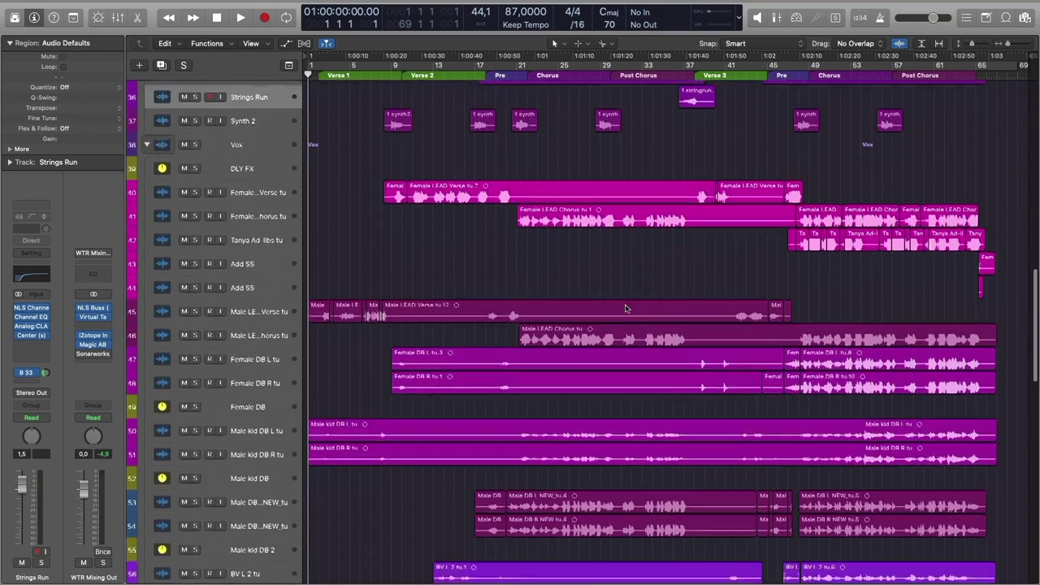
scroll(627, 308, down, 2)
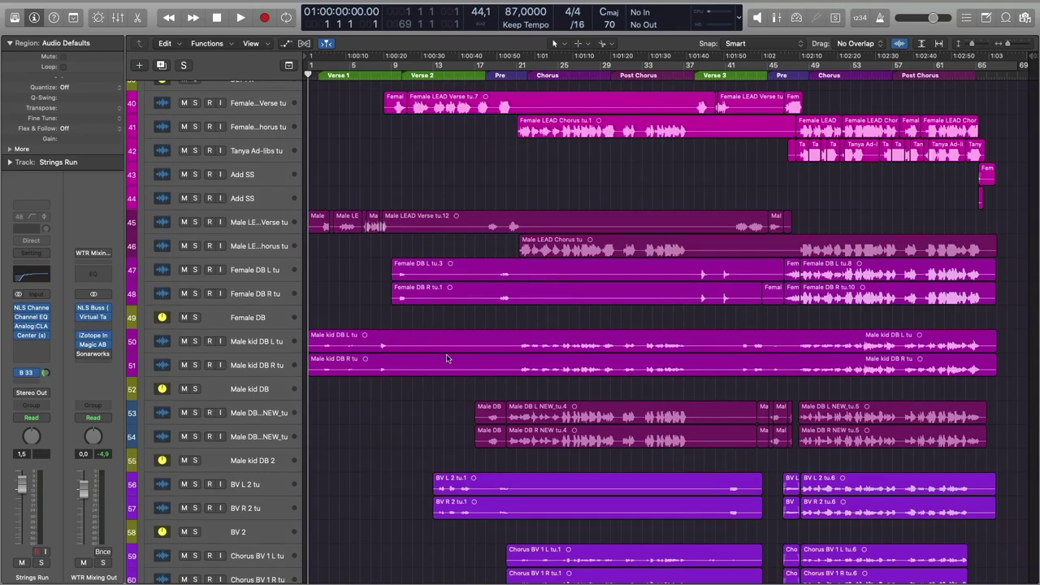
- Review the drum, FX, bass, guitar and keys tracks again
scroll(446, 359, up, 20)
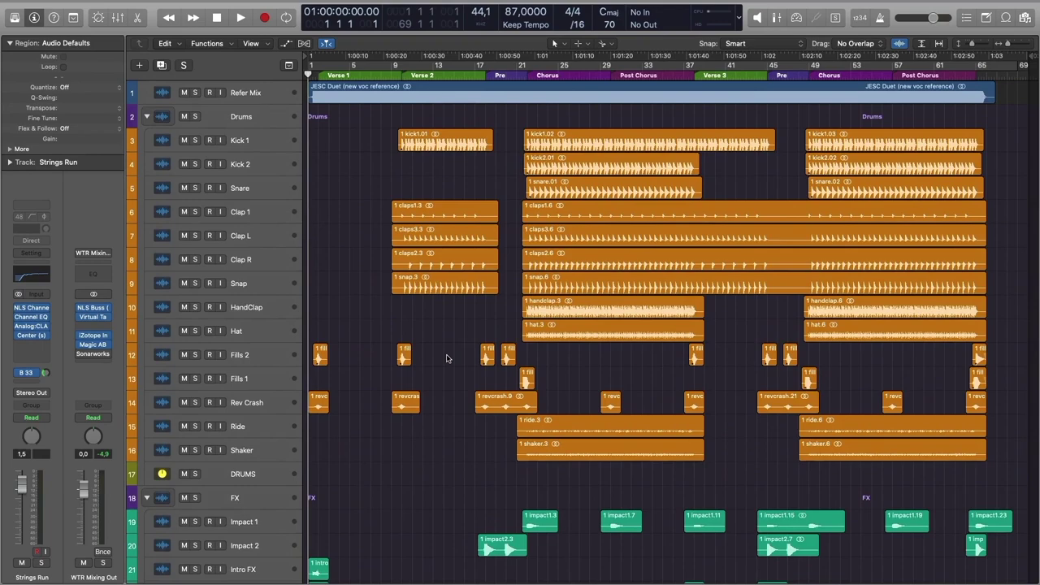
scroll(446, 358, down, 10)
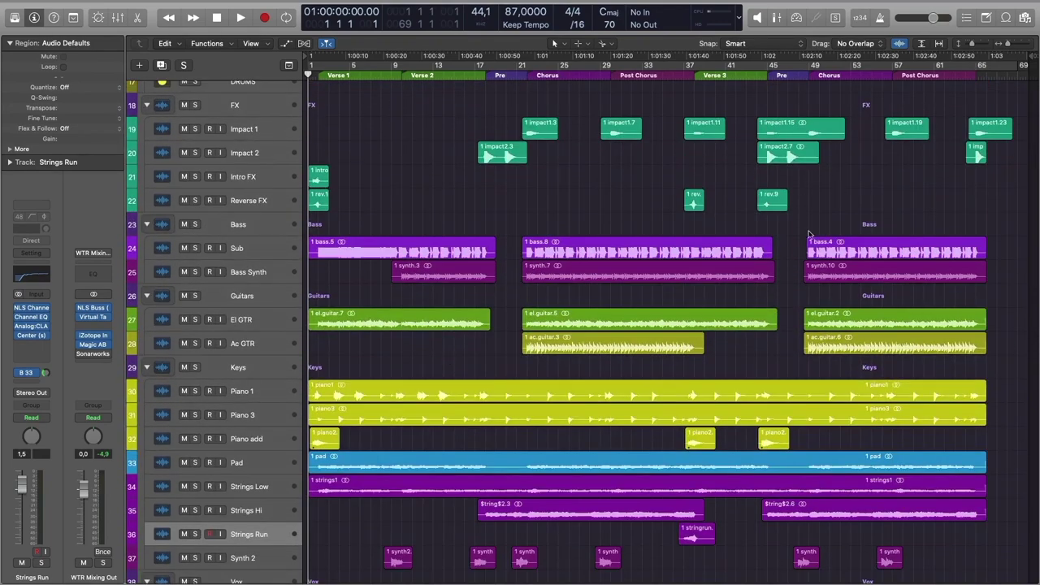
scroll(765, 287, down, 1)
scroll(644, 290, up, 4)
scroll(645, 290, up, 8)
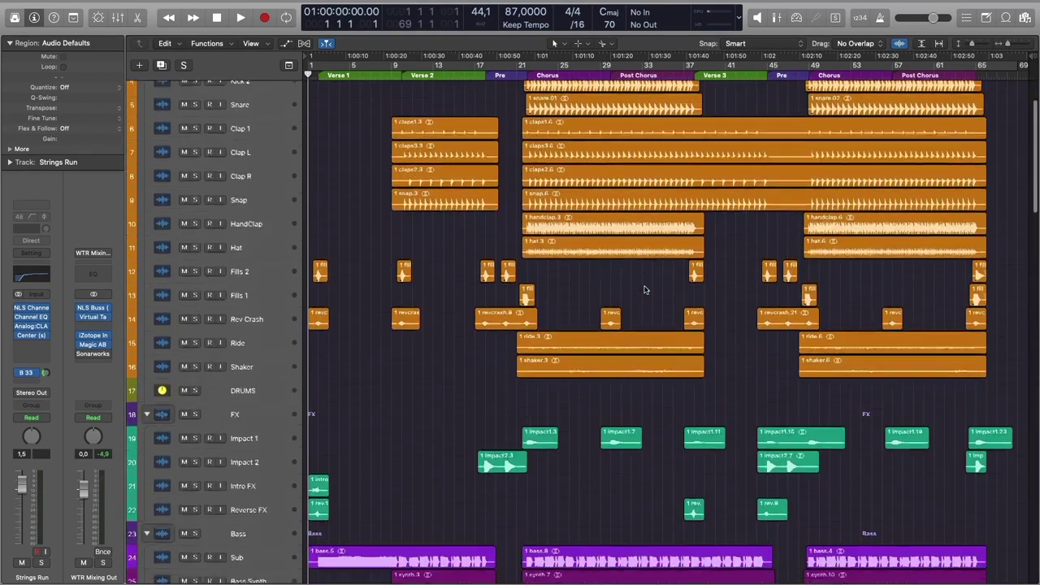
- Point out the FX tracks by selecting the impact regions and the Intro FX region, and clear the selection
scroll(645, 290, down, 6)
drag(449, 268, 692, 317)
click(621, 309)
scroll(390, 290, down, 3)
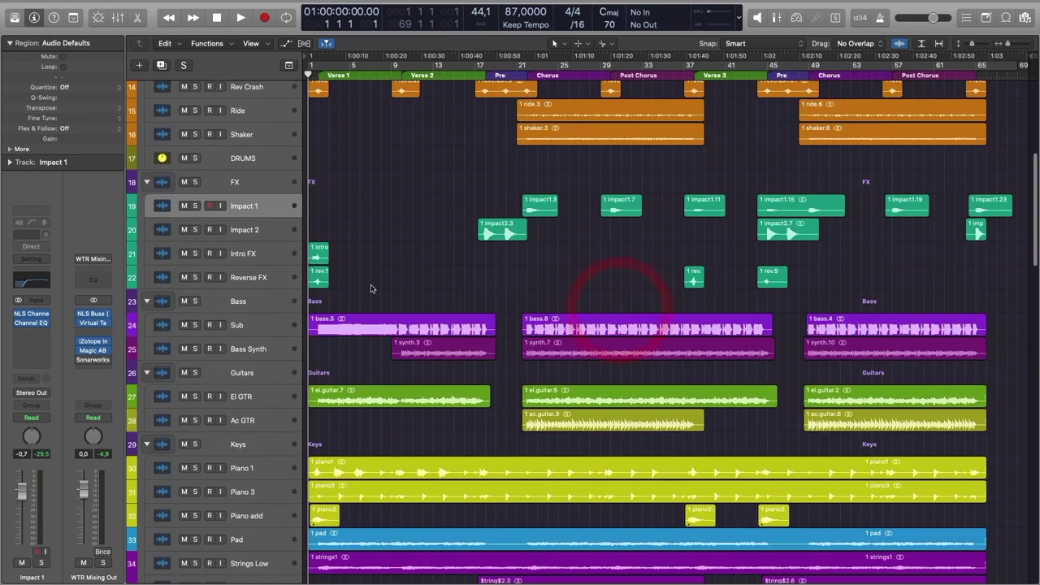
click(309, 271)
click(447, 278)
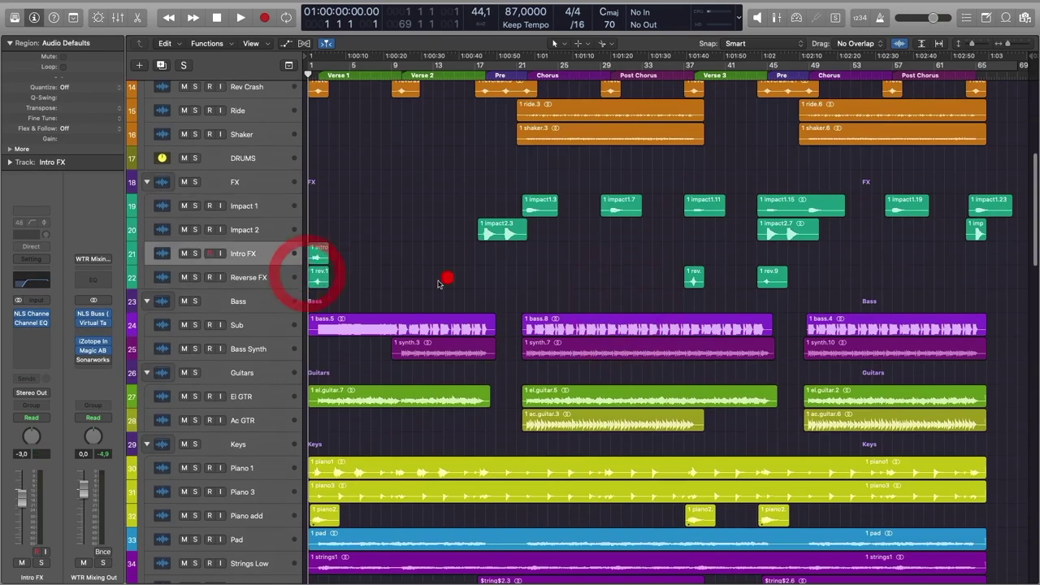
- Select the Sub, Bass Synth, El GTR and Ac GTR tracks in turn, ending on the first acoustic guitar region
click(257, 328)
click(256, 346)
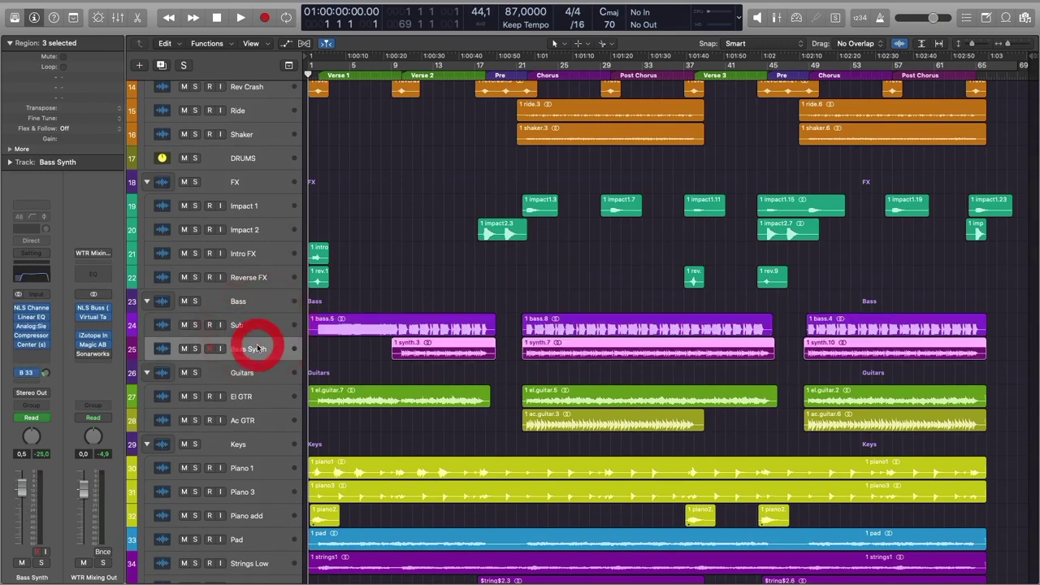
scroll(294, 350, down, 5)
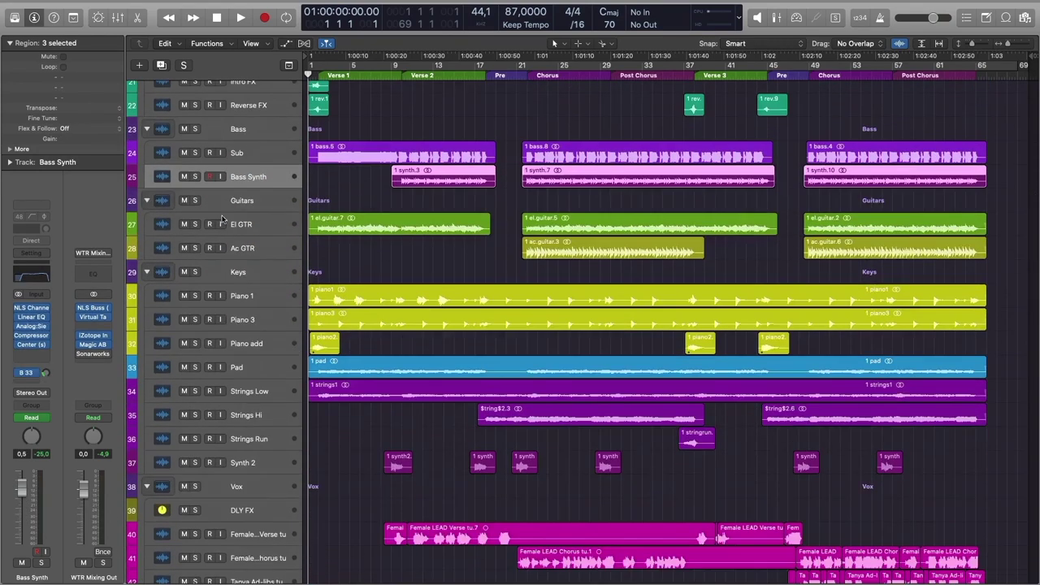
click(274, 229)
click(267, 245)
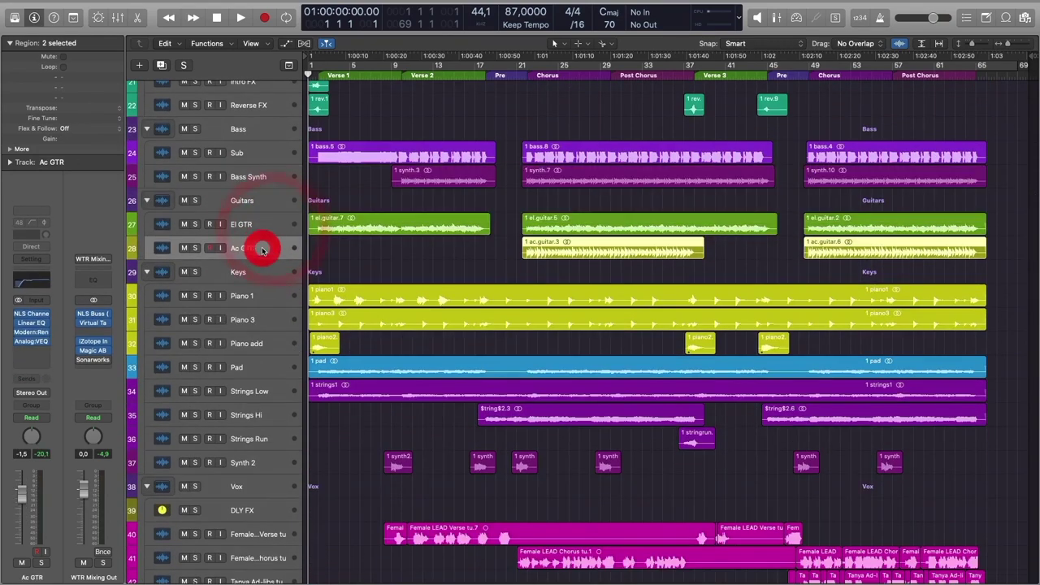
click(581, 262)
click(597, 261)
- Go through the Keys stack by selecting the Piano 1, Piano add, Pad, Strings Low and Synth 2 tracks and the strings regions
scroll(601, 260, down, 3)
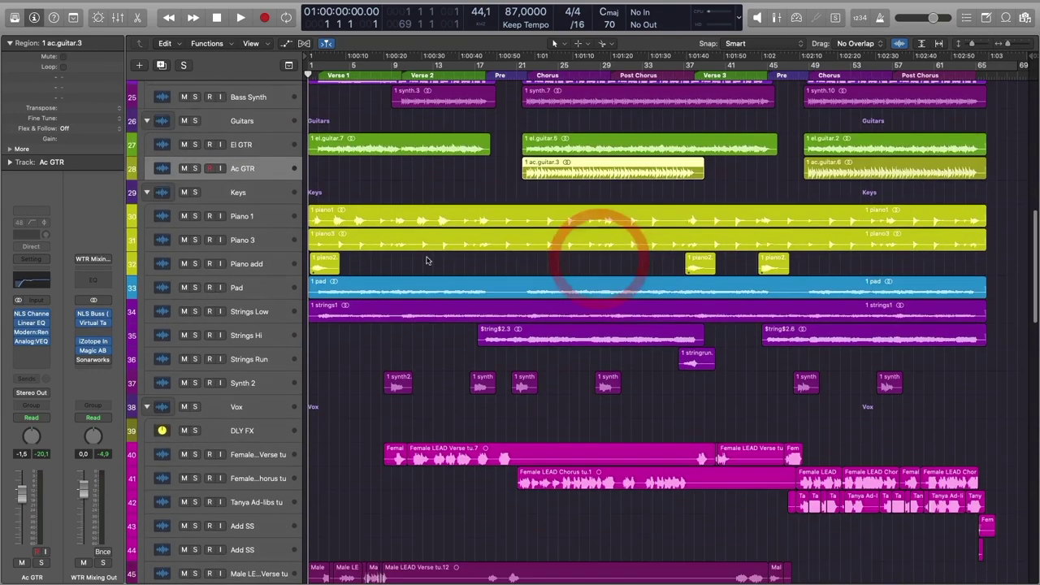
click(260, 217)
click(255, 265)
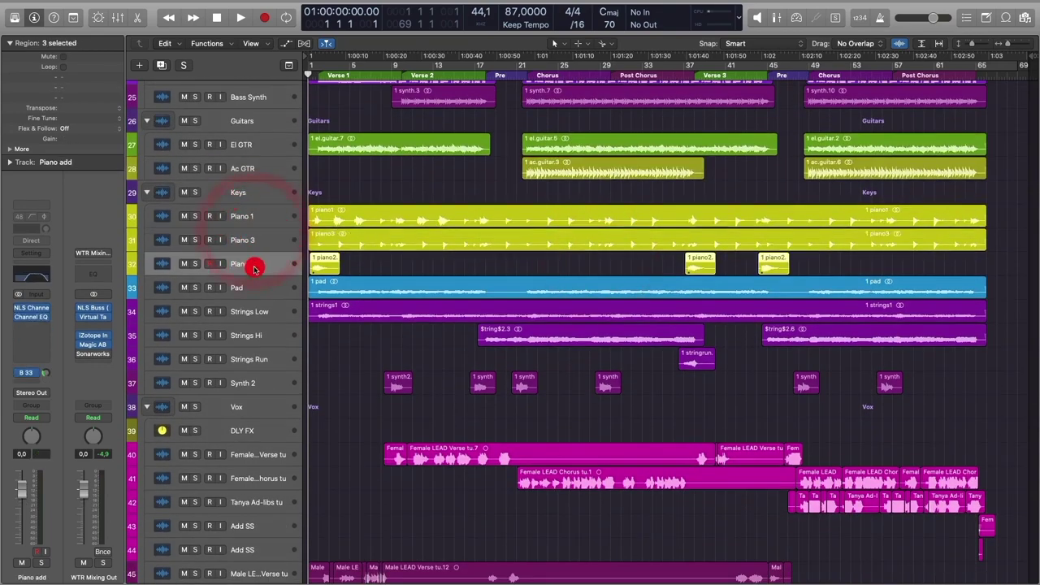
click(258, 287)
click(259, 311)
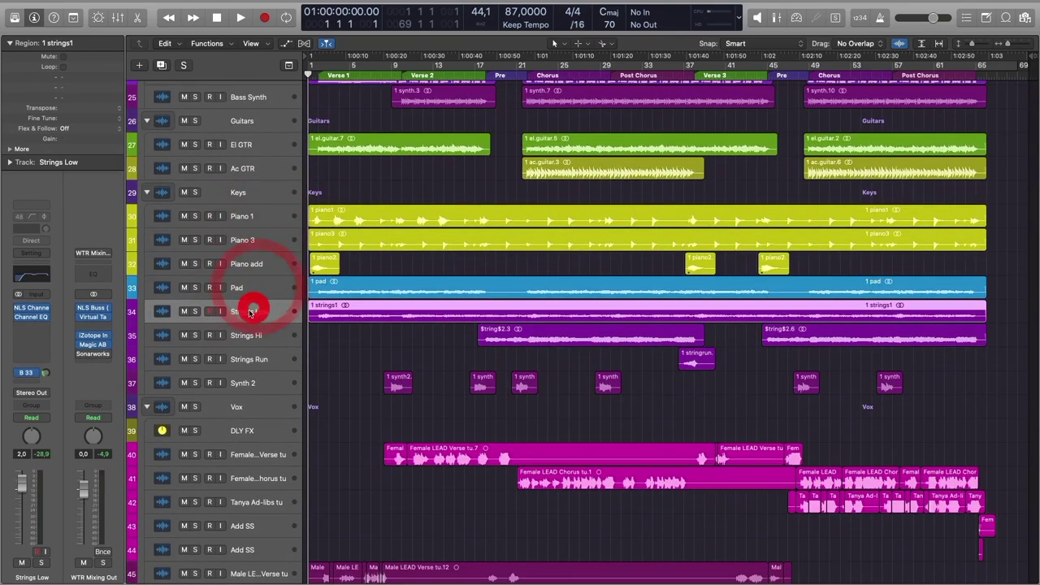
drag(387, 331, 937, 383)
scroll(937, 382, down, 3)
click(265, 329)
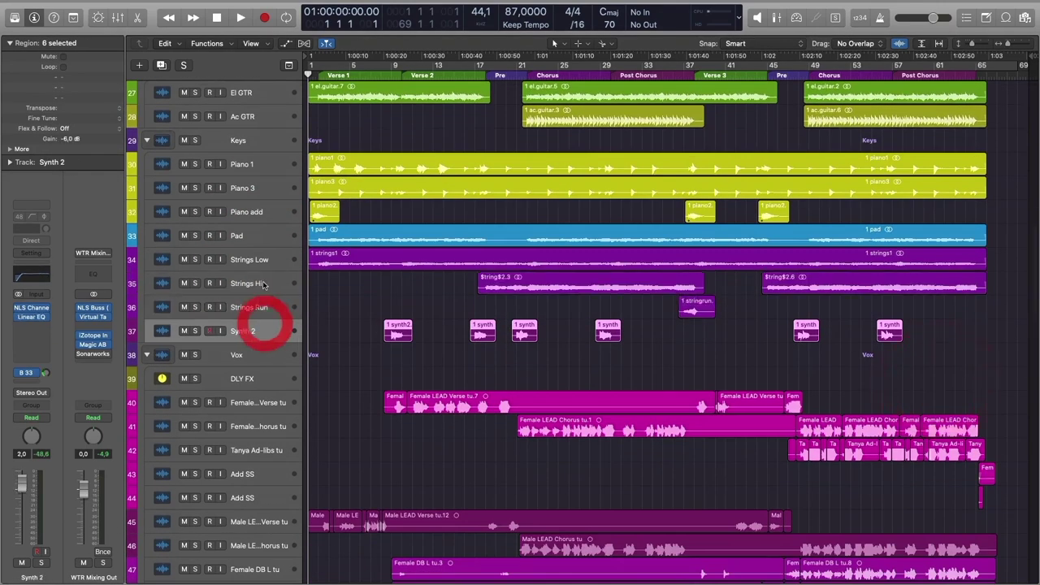
- Select the Female LEAD Verse and Female LEAD Chorus tracks in the Vox stack in turn
scroll(434, 343, down, 10)
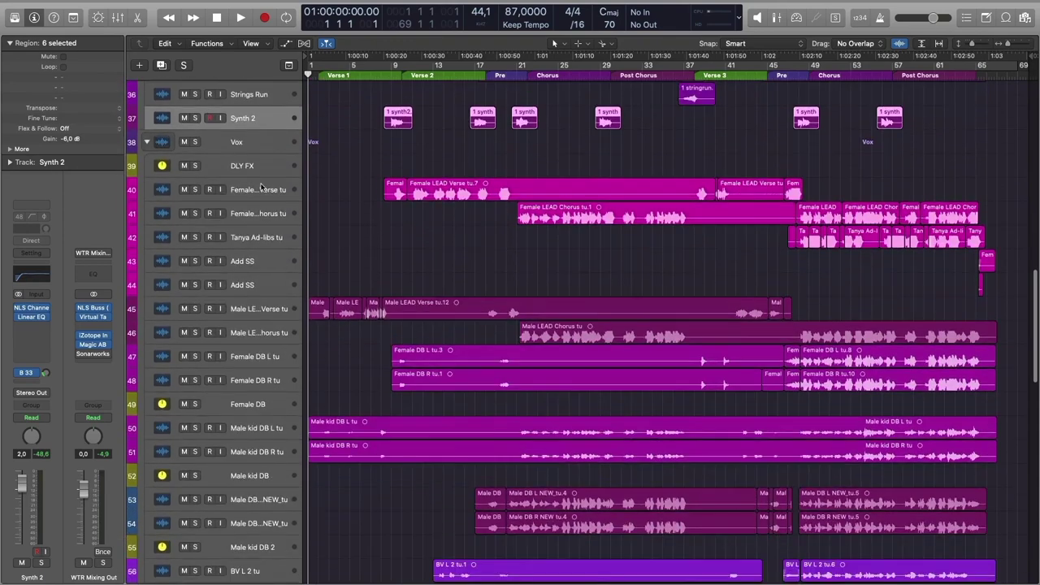
click(260, 187)
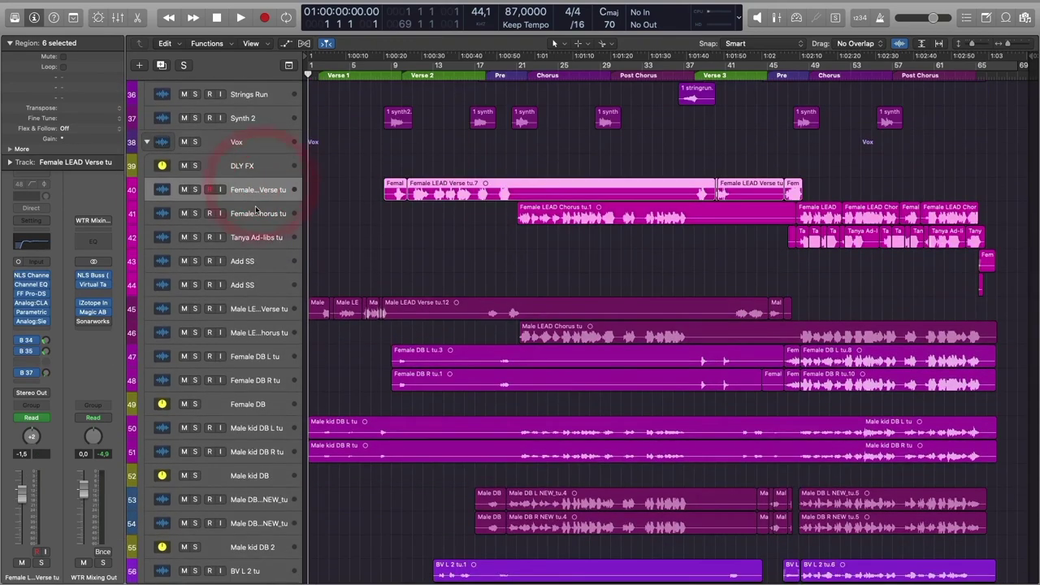
click(254, 207)
click(262, 188)
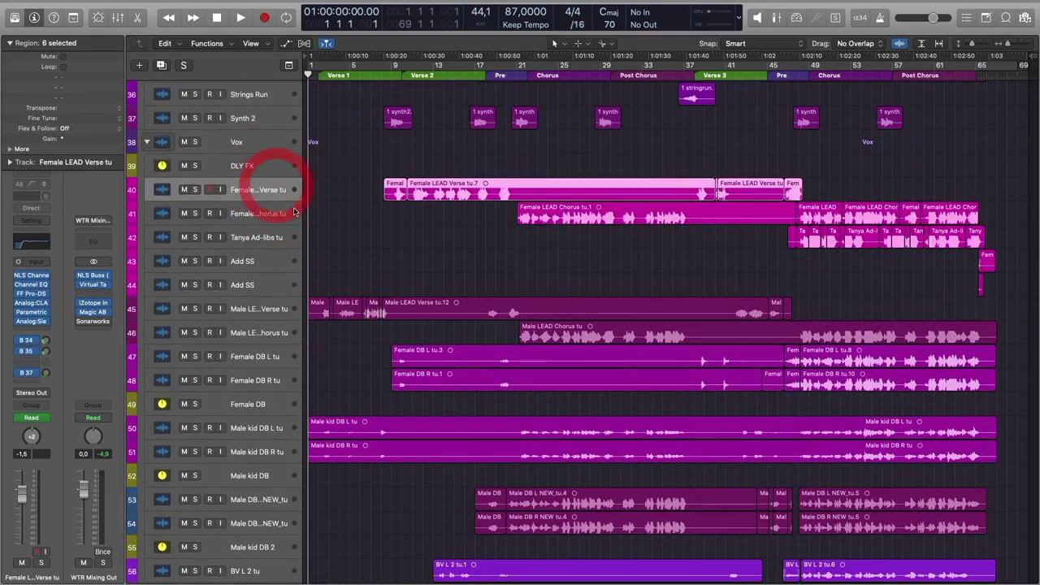
click(264, 213)
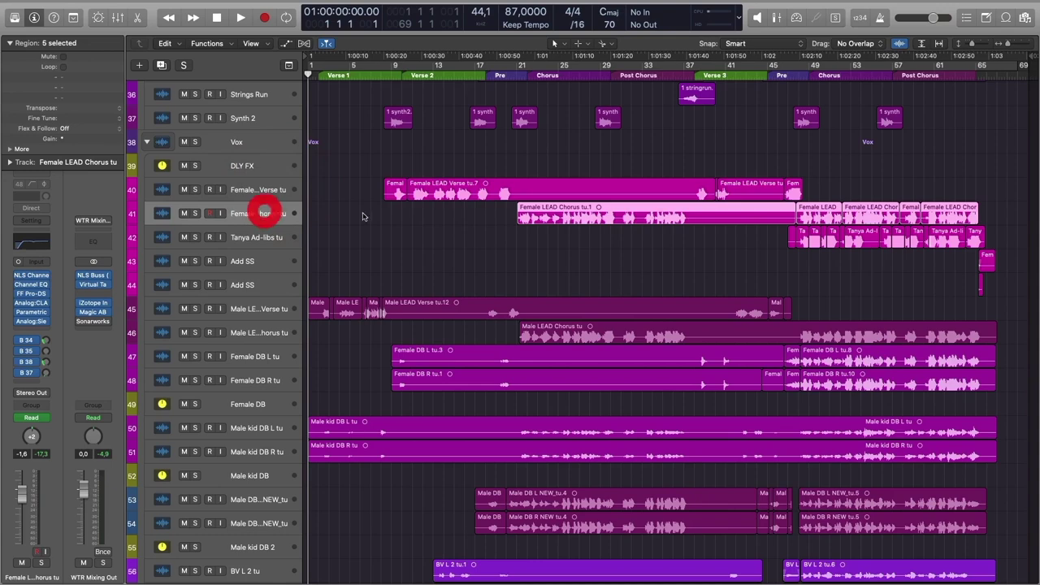
- Select the Male LEAD Verse and Chorus tracks in turn, then briefly select the male lead and female double regions together
click(247, 308)
scroll(257, 307, down, 2)
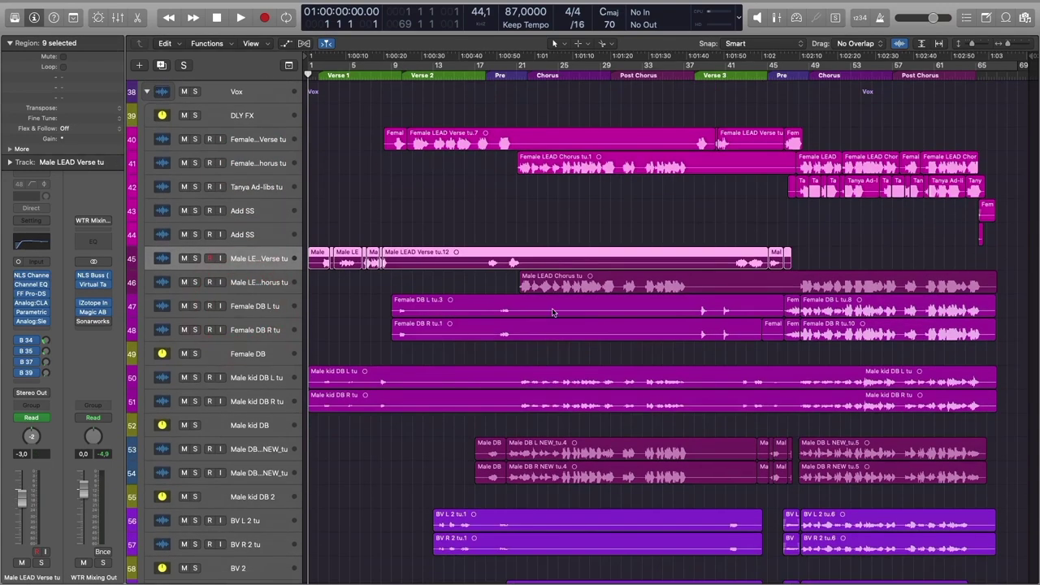
click(250, 278)
click(254, 253)
drag(338, 218, 952, 334)
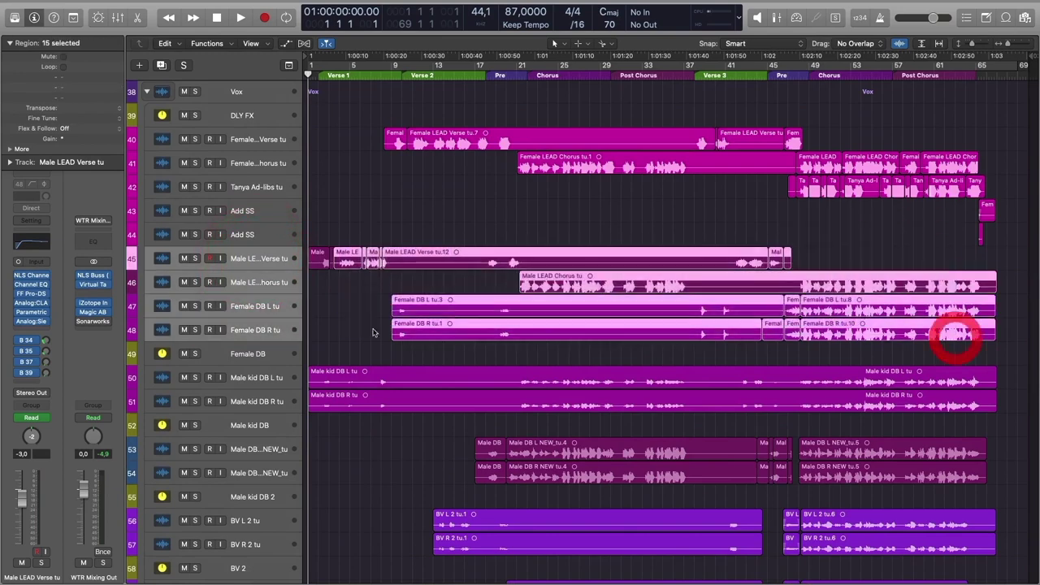
click(349, 318)
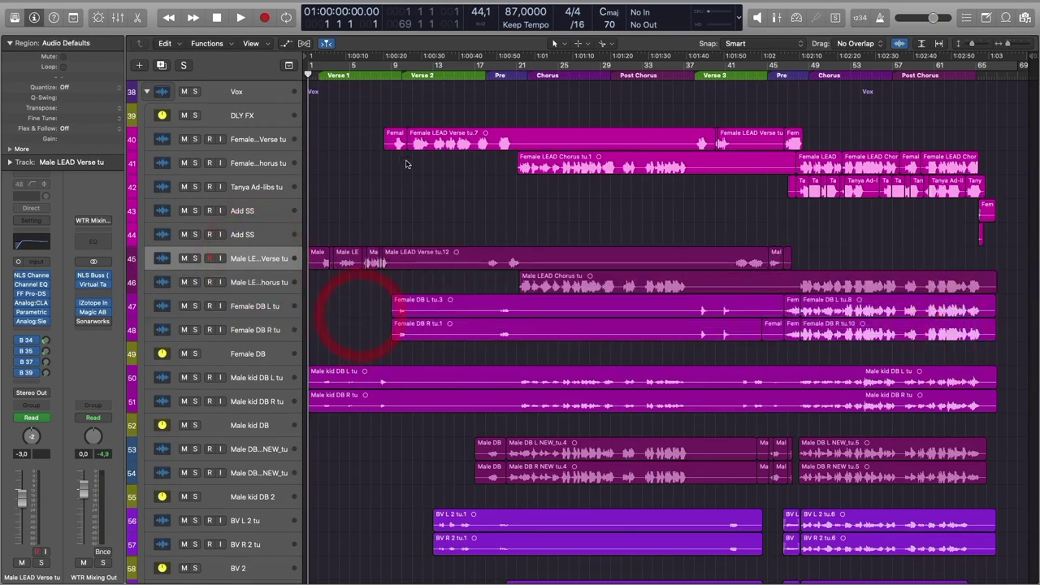
- Look through the remaining vocal tracks, from the doubles and backing vocals to the hooks and ad-libs, and return to the drum and FX tracks
scroll(415, 346, down, 3)
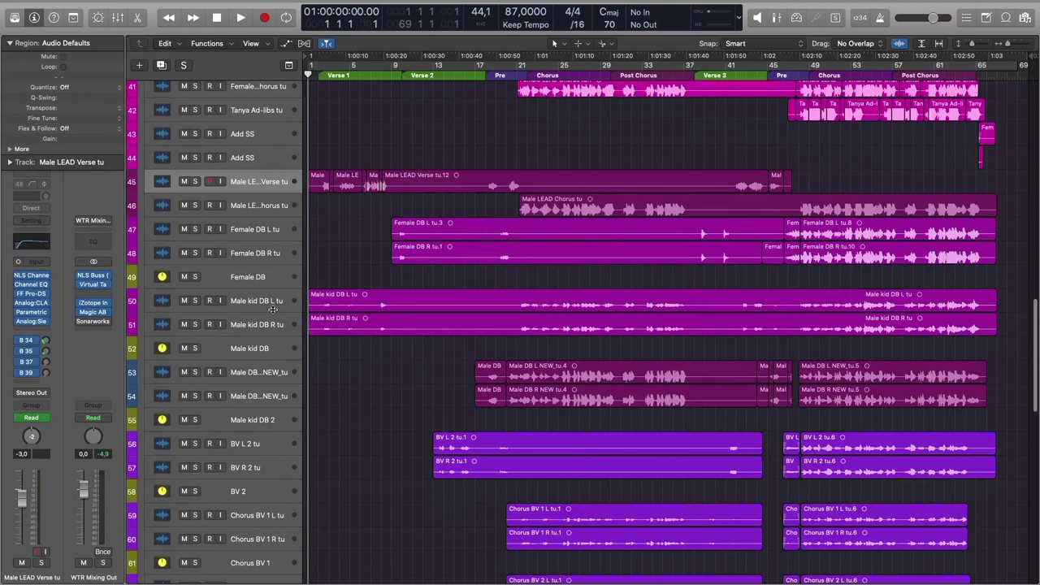
scroll(264, 423, down, 6)
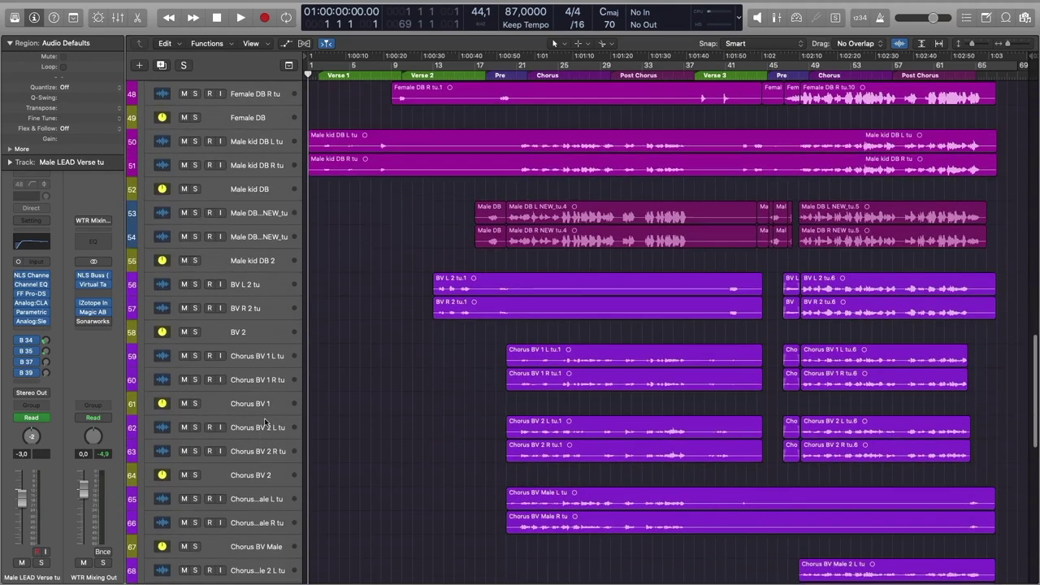
scroll(263, 292, down, 9)
scroll(265, 291, down, 17)
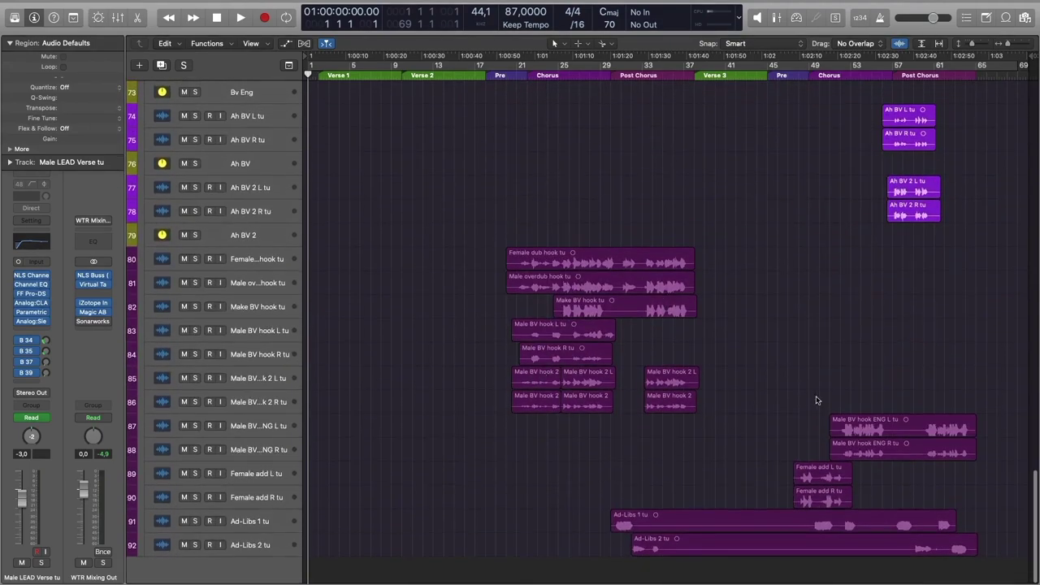
scroll(817, 400, up, 20)
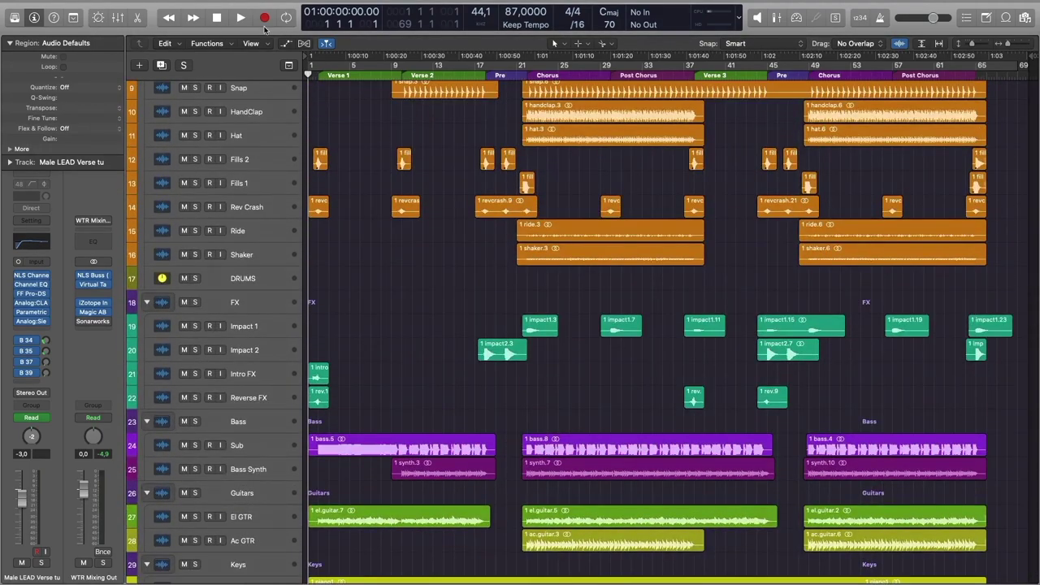
- Open the mixer and look over all channel strips, from Refer Mix and the drums to the aux and output channels
click(119, 18)
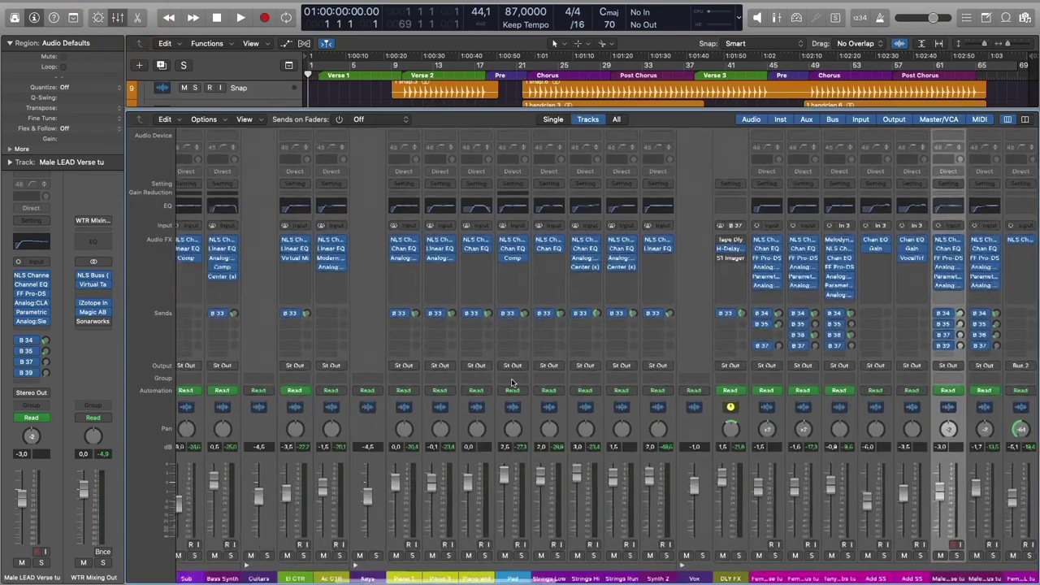
scroll(511, 383, left, 10)
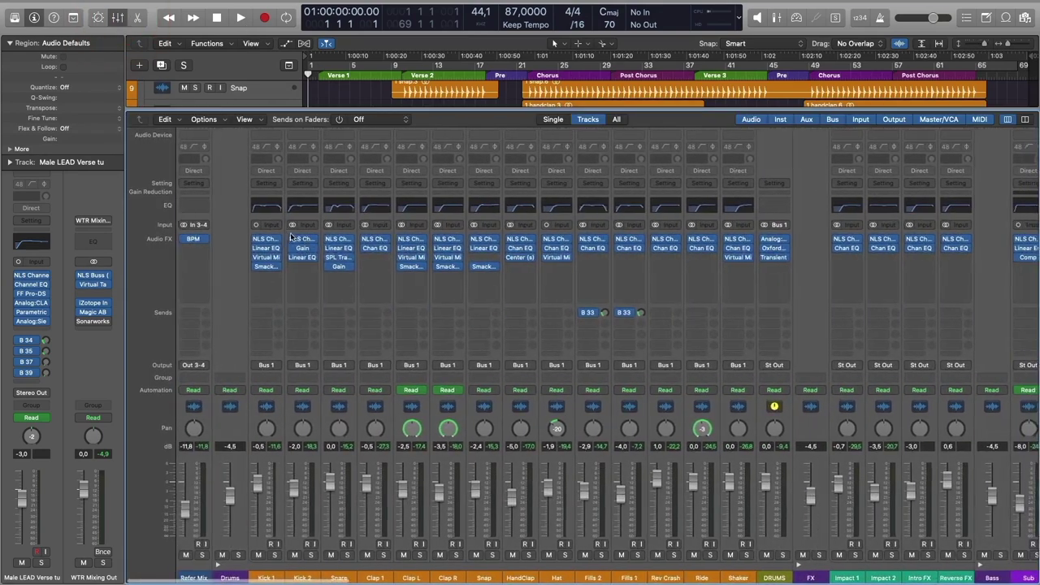
scroll(399, 511, right, 15)
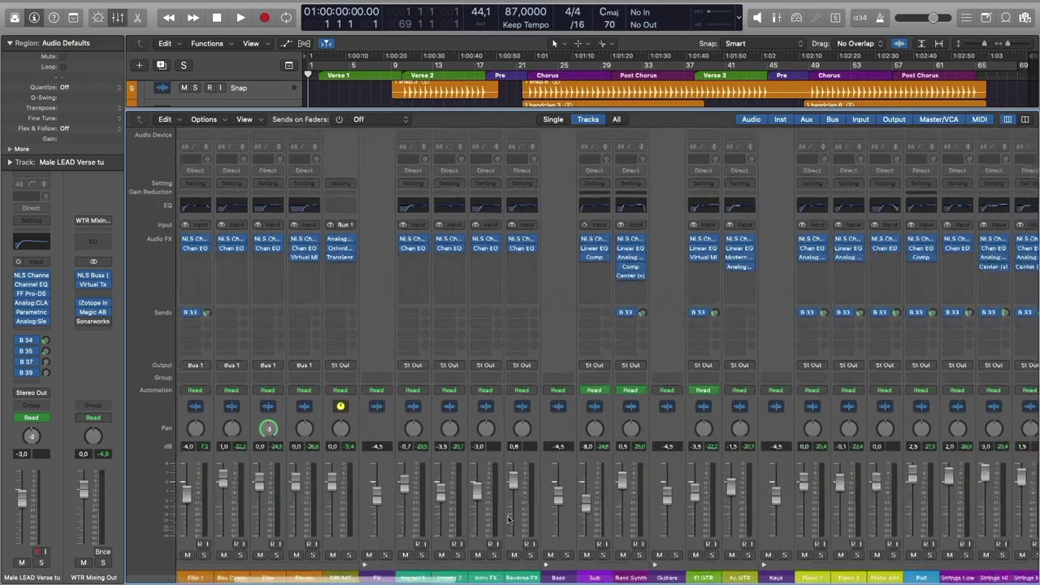
scroll(352, 553, right, 10)
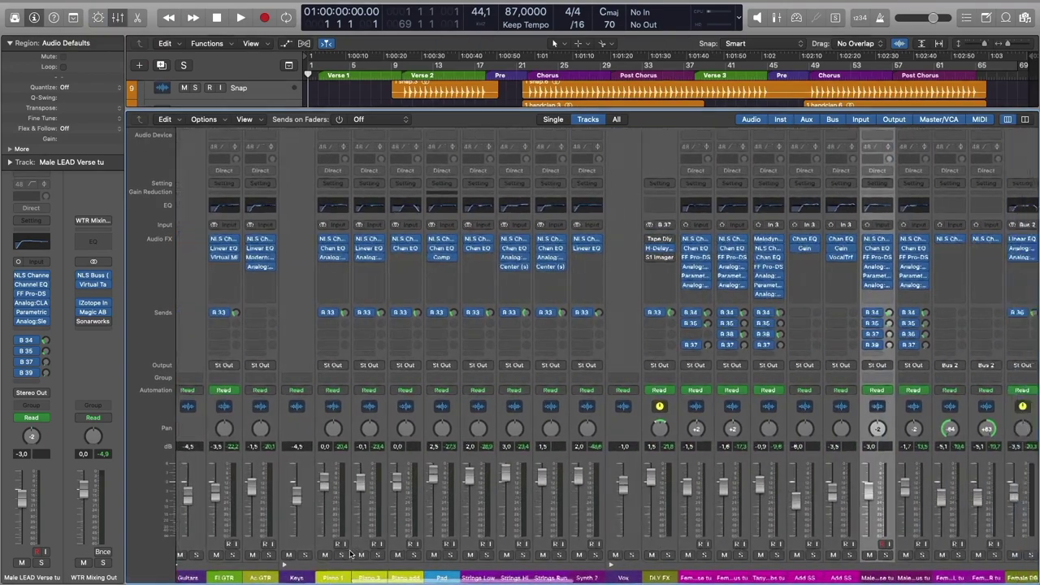
scroll(351, 554, right, 10)
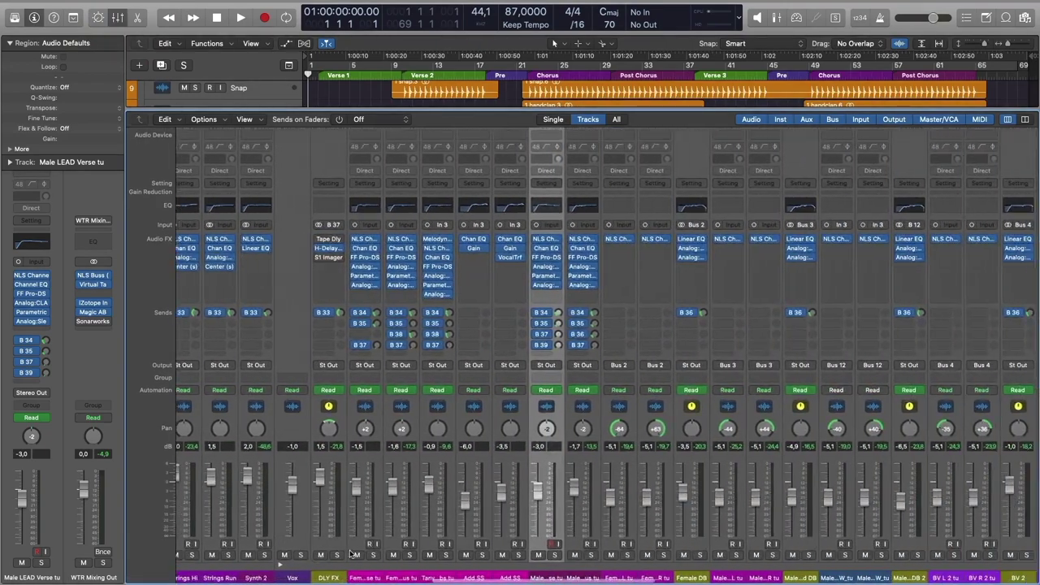
scroll(351, 553, right, 3)
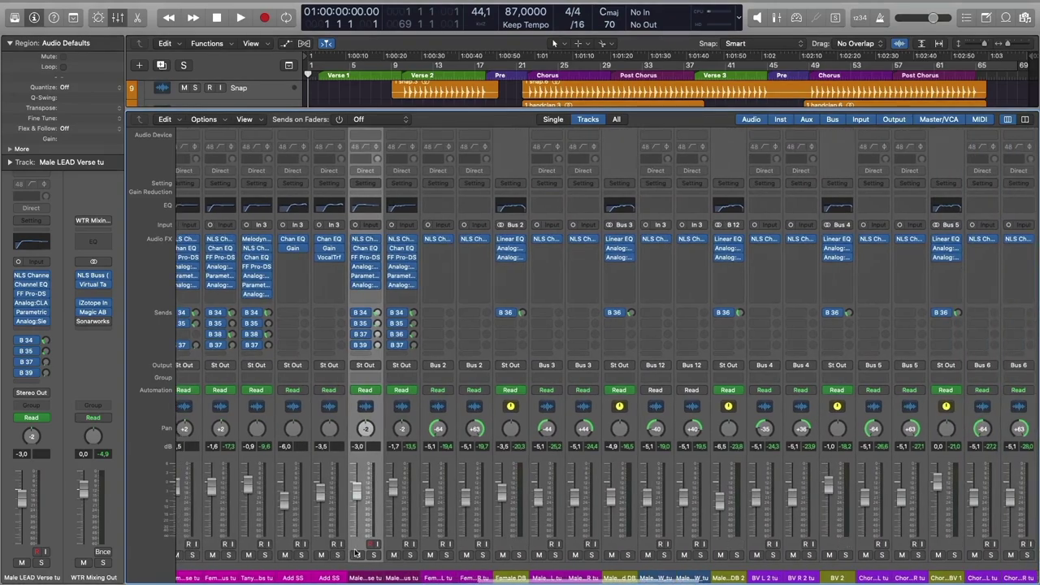
scroll(469, 393, right, 15)
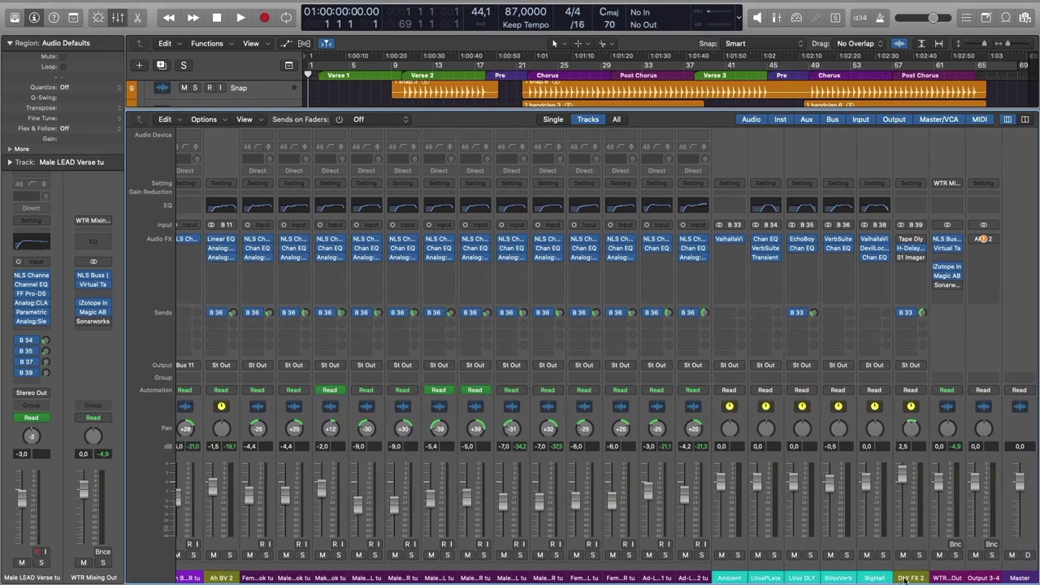
- Select the Ambient, LVoxPLate, LVox DLY, BVoxVerb, BigHall and DLY FX 2 aux channels in turn
click(730, 578)
click(766, 578)
click(802, 578)
click(838, 578)
click(873, 578)
click(907, 578)
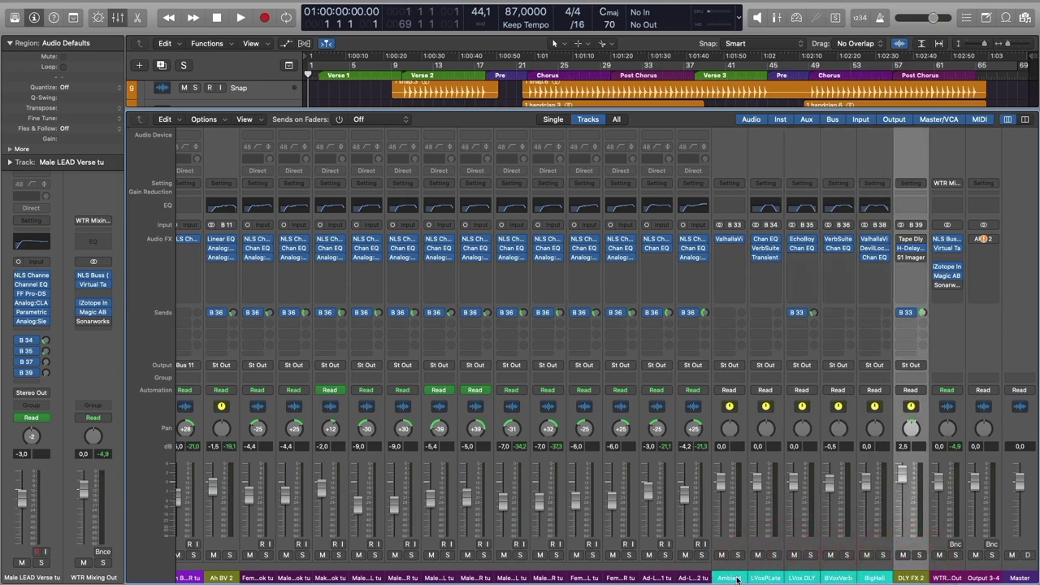
- Go through the effect auxes again from Ambient to BigHall, revisit BVoxVerb and LVox DLY, and end on DLY FX 2
click(729, 578)
click(765, 578)
click(802, 578)
click(838, 578)
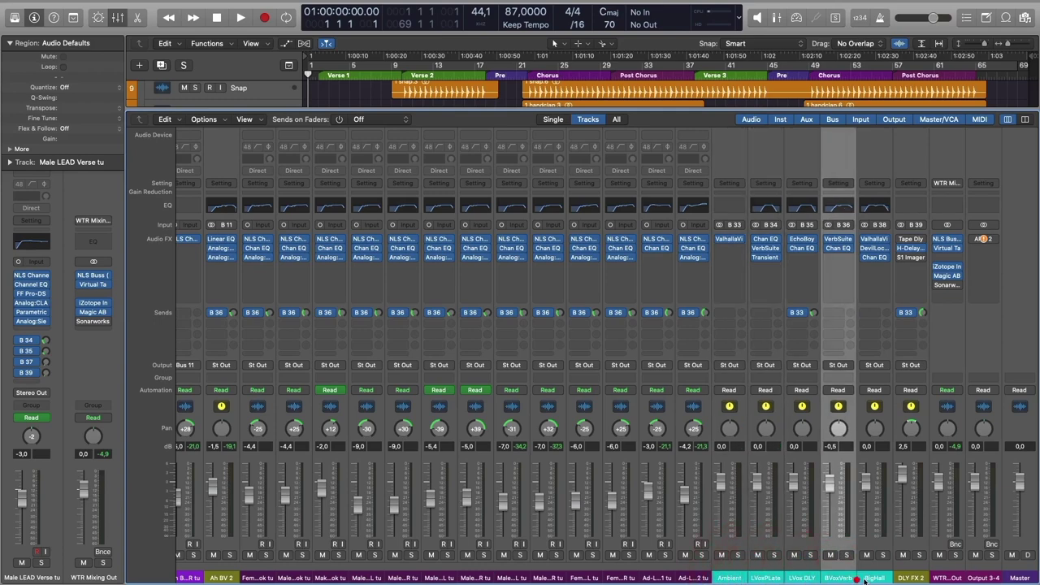
click(860, 578)
click(839, 576)
click(803, 578)
click(908, 578)
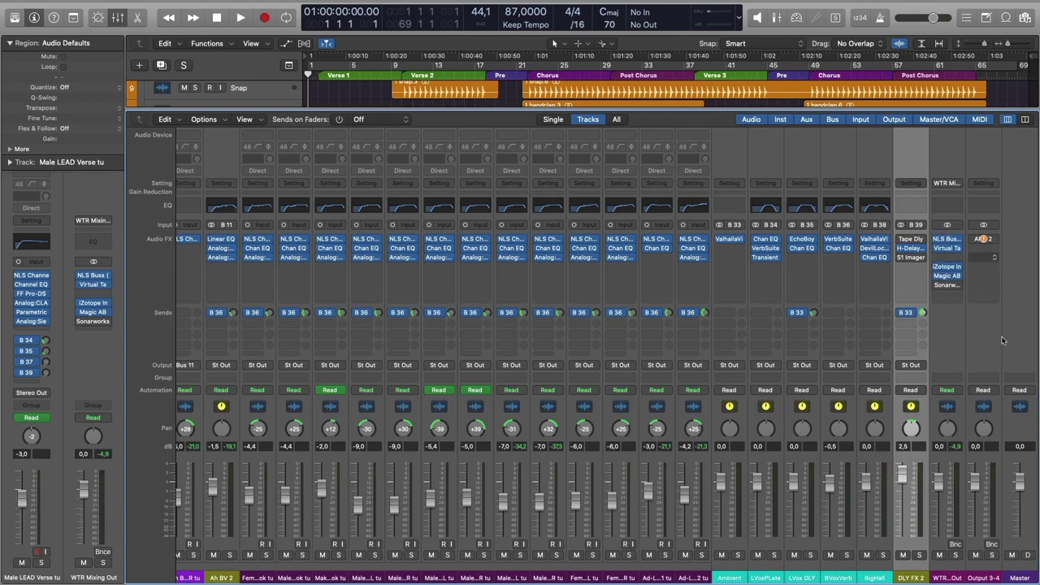
- Remove the ARC 2 plug-in from the Output 3-4 channel
click(990, 578)
click(974, 240)
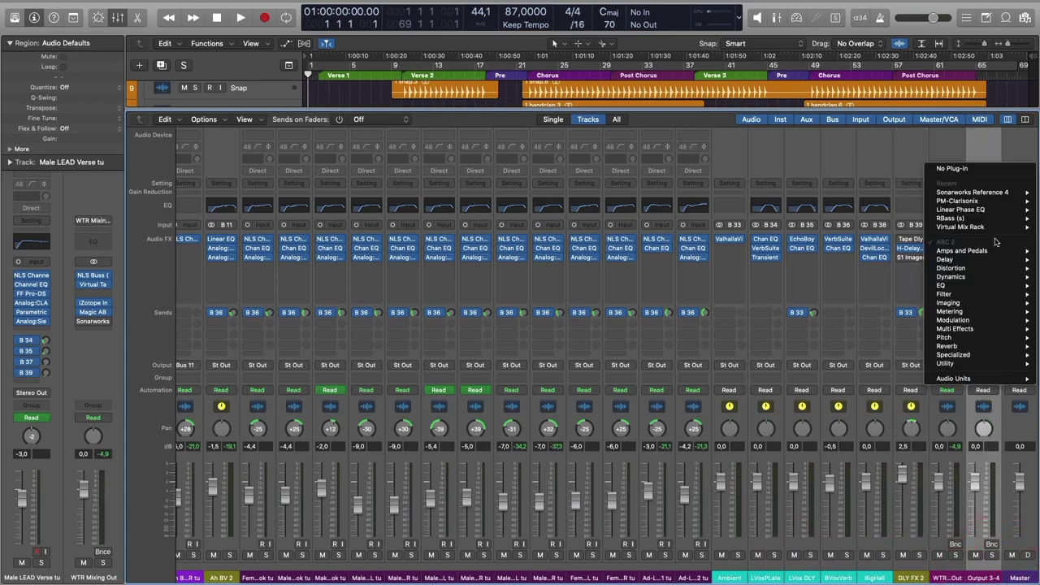
click(953, 168)
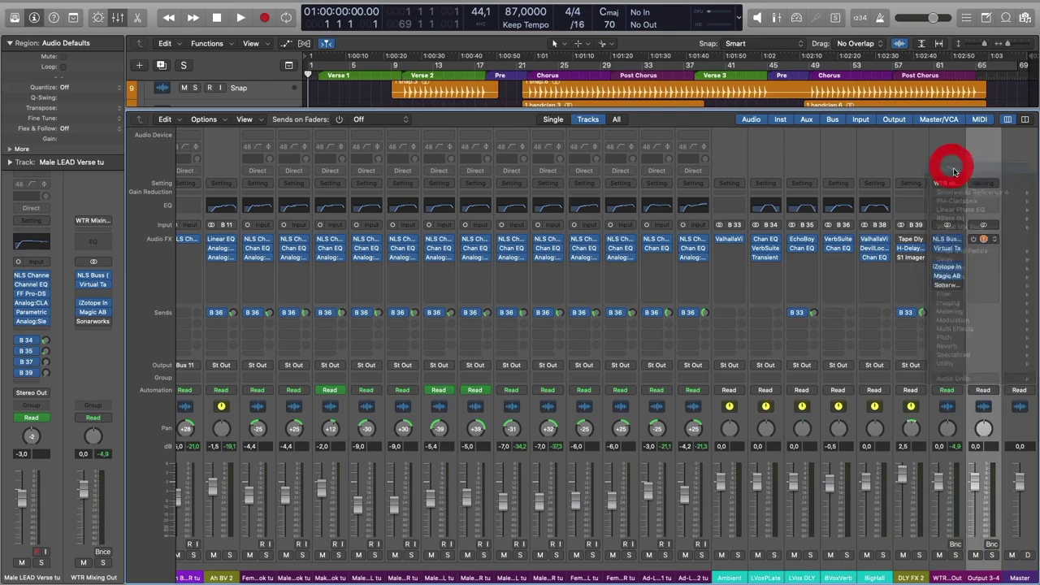
- Point out the Refer Mix channel's fader and return to the output channels at the end of the mixer
scroll(996, 302, left, 10)
scroll(997, 302, left, 15)
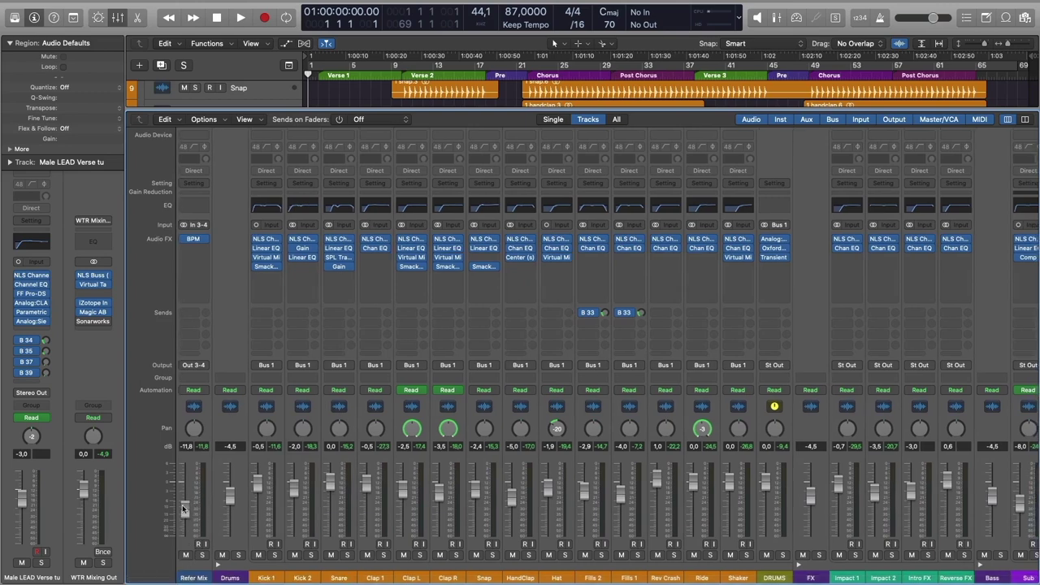
click(185, 512)
scroll(251, 517, right, 15)
scroll(250, 517, right, 20)
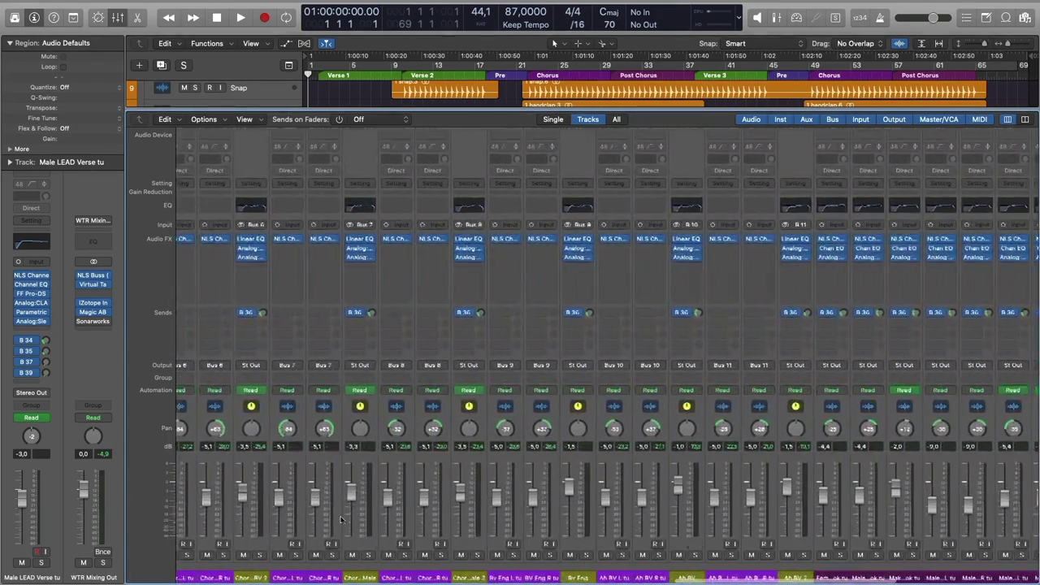
scroll(279, 513, right, 15)
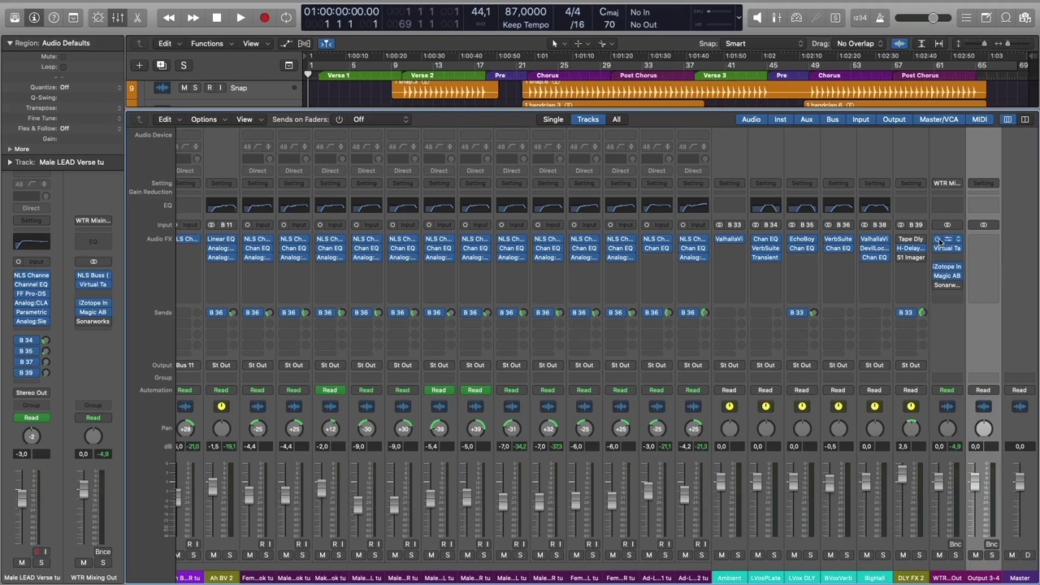
- Briefly view the NLS Buss and Virtual Tape Machines plug-ins on the WTR Mixing Out channel, closing each one
click(948, 242)
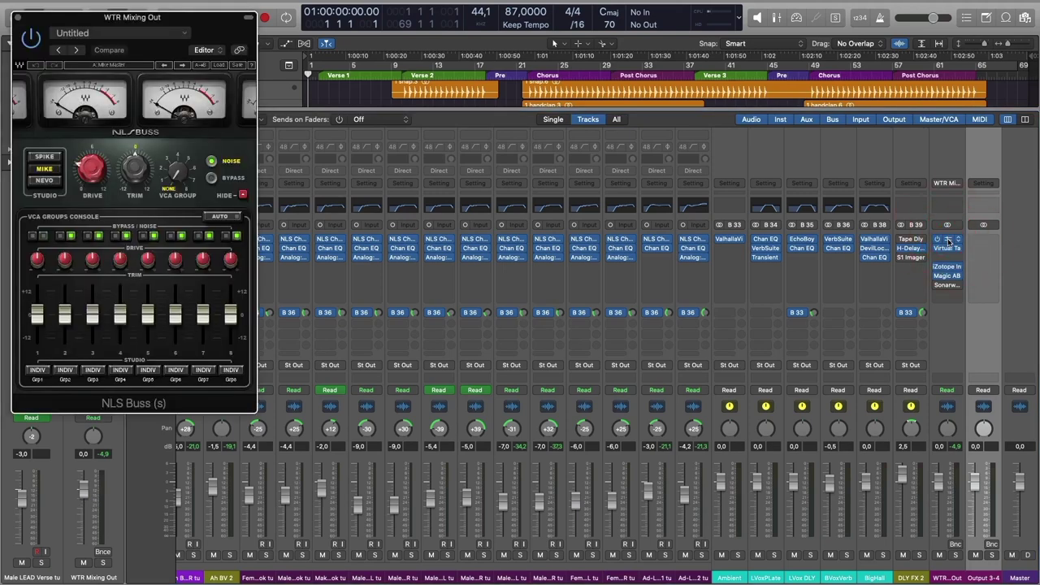
click(948, 240)
click(949, 247)
click(948, 250)
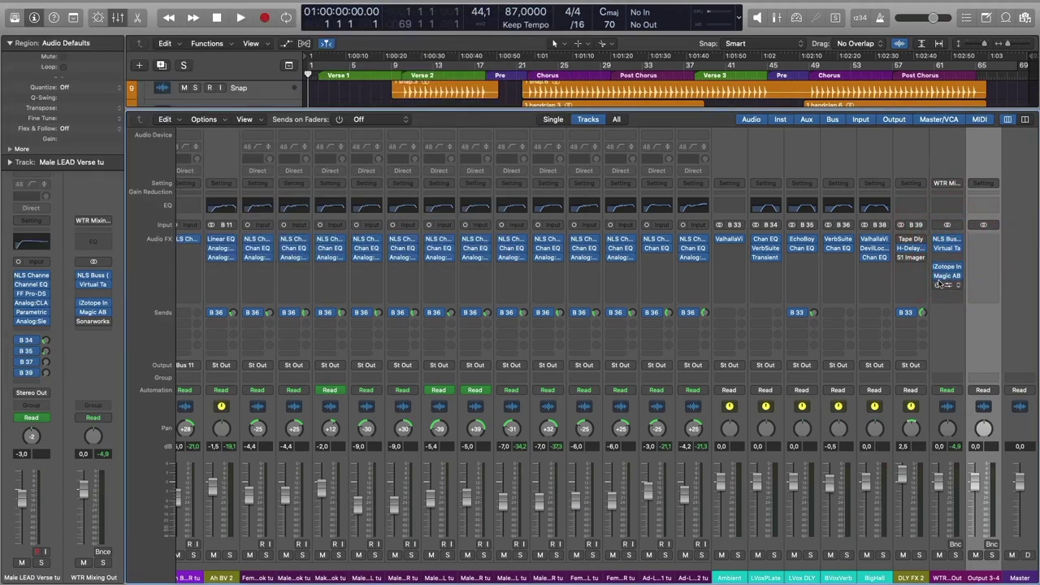
- Select the Refer Mix channel in the mixer to examine its output routing
scroll(929, 318, left, 10)
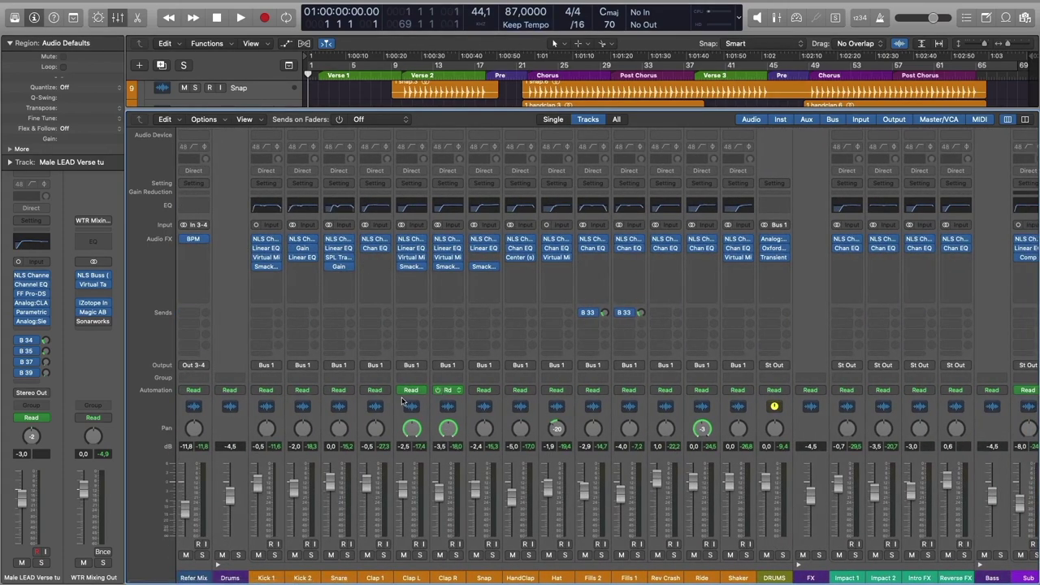
click(194, 578)
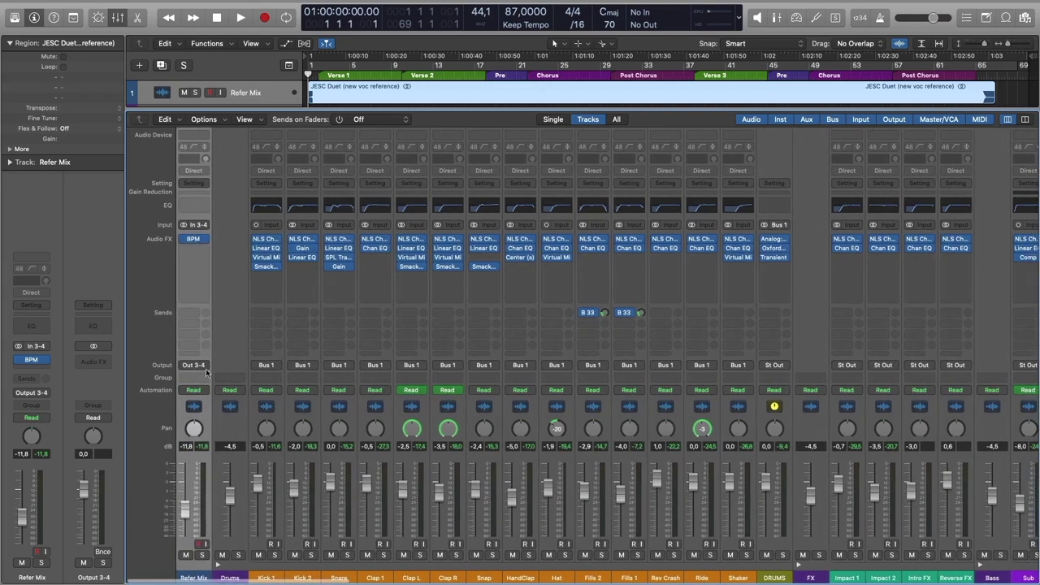
- Open NLS Buss on WTR Mixing Out and NLS Channel on Male BV hook ENG R tu, and arrange both windows side by side
scroll(220, 381, right, 20)
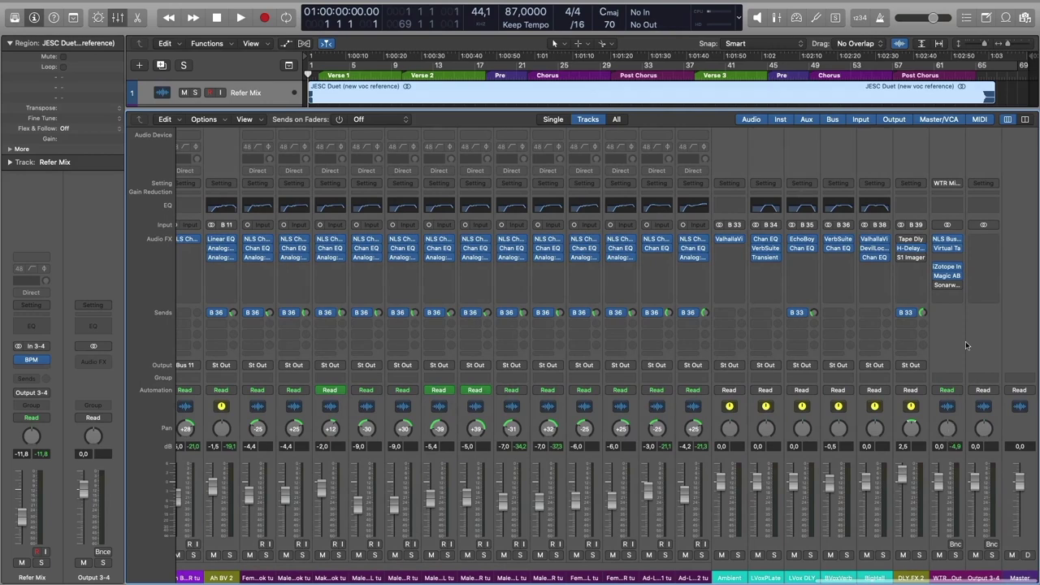
click(947, 241)
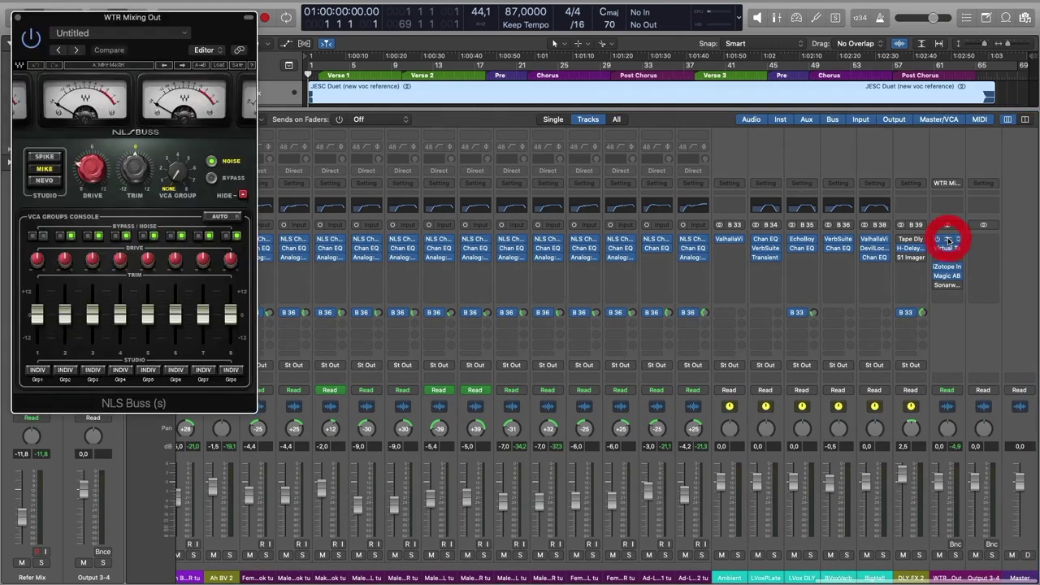
click(550, 242)
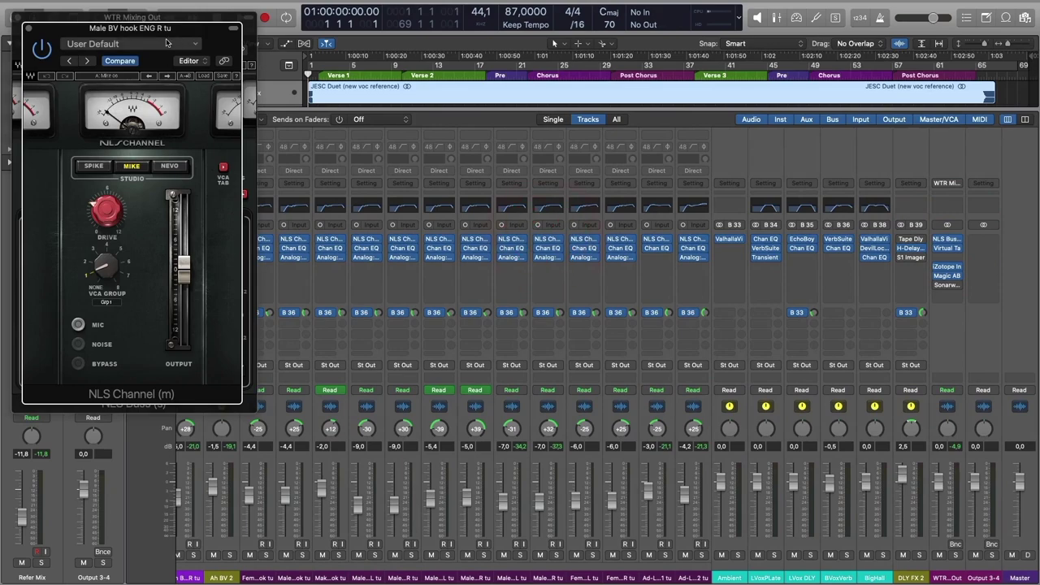
drag(165, 36, 357, 18)
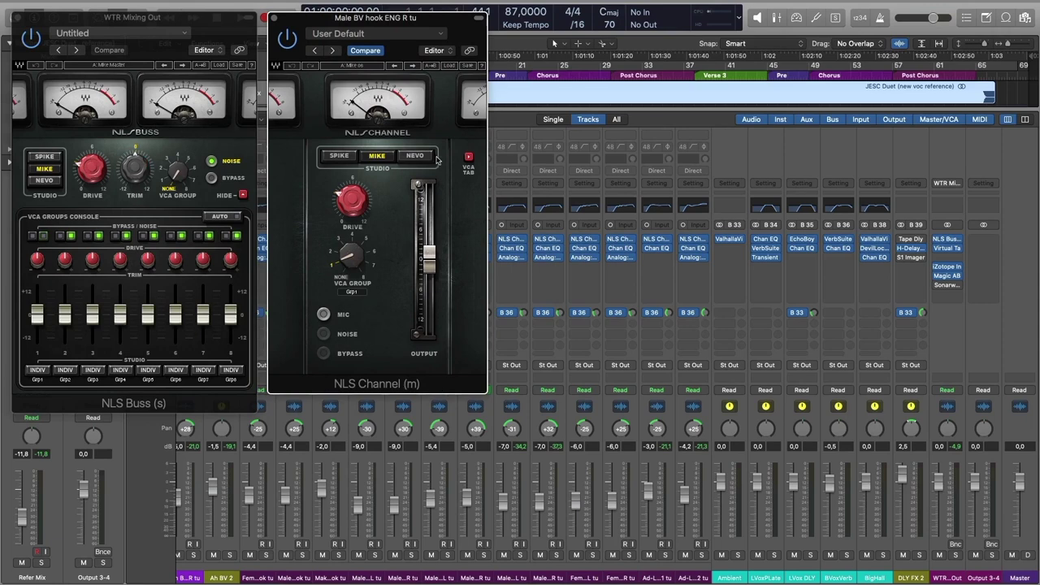
drag(390, 24, 678, 72)
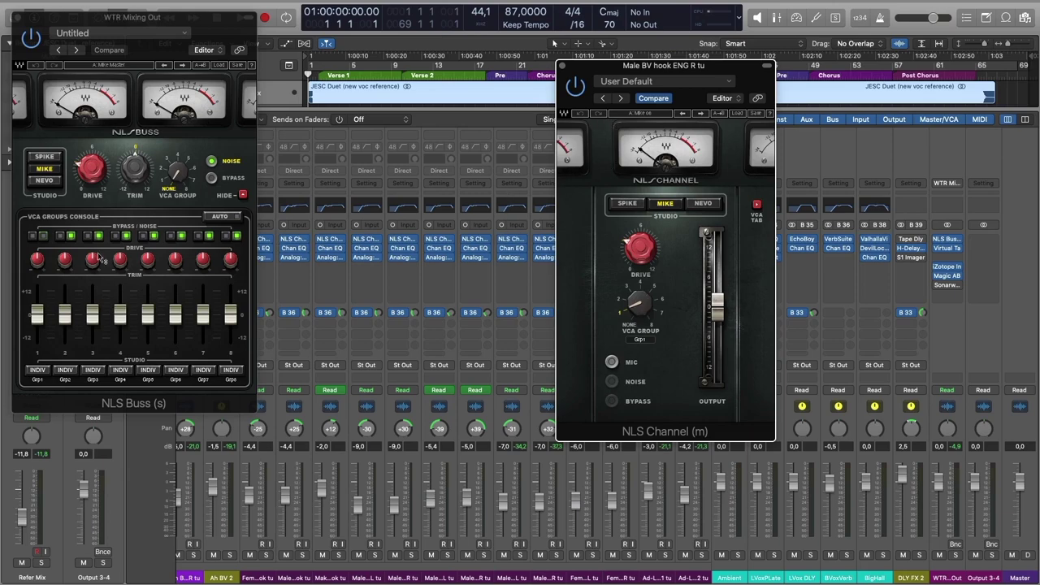
drag(135, 20, 251, 73)
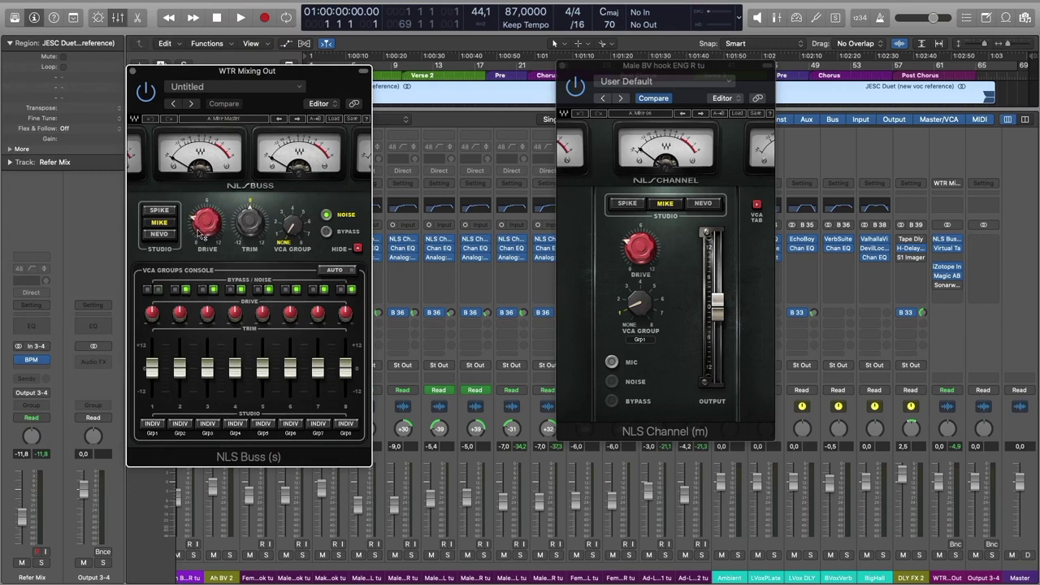
- View the NLS Channel plug-in of Male BV hook ENG L tu, and close all open plug-in windows
click(478, 240)
click(478, 240)
click(512, 240)
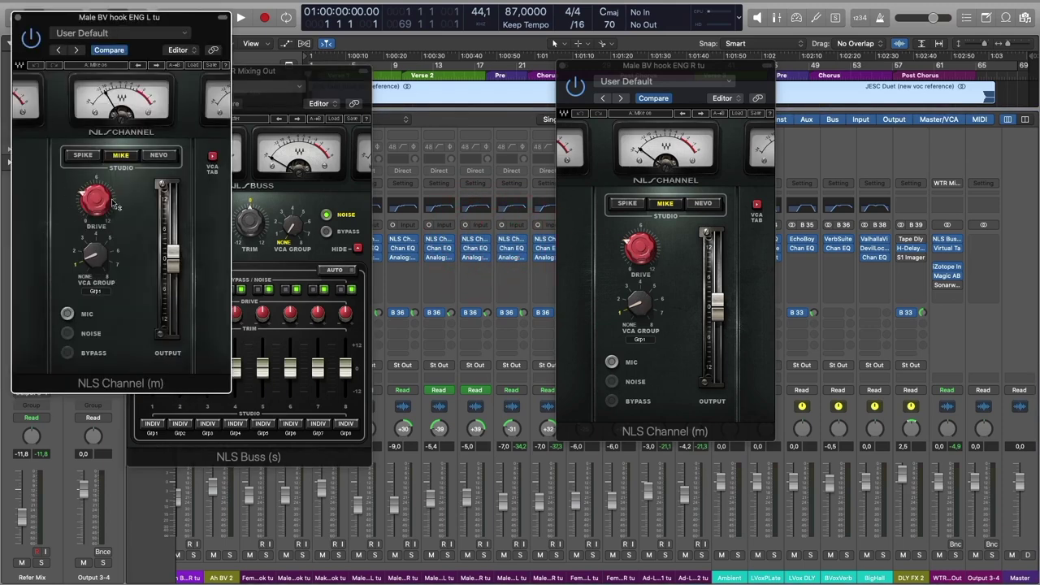
click(17, 17)
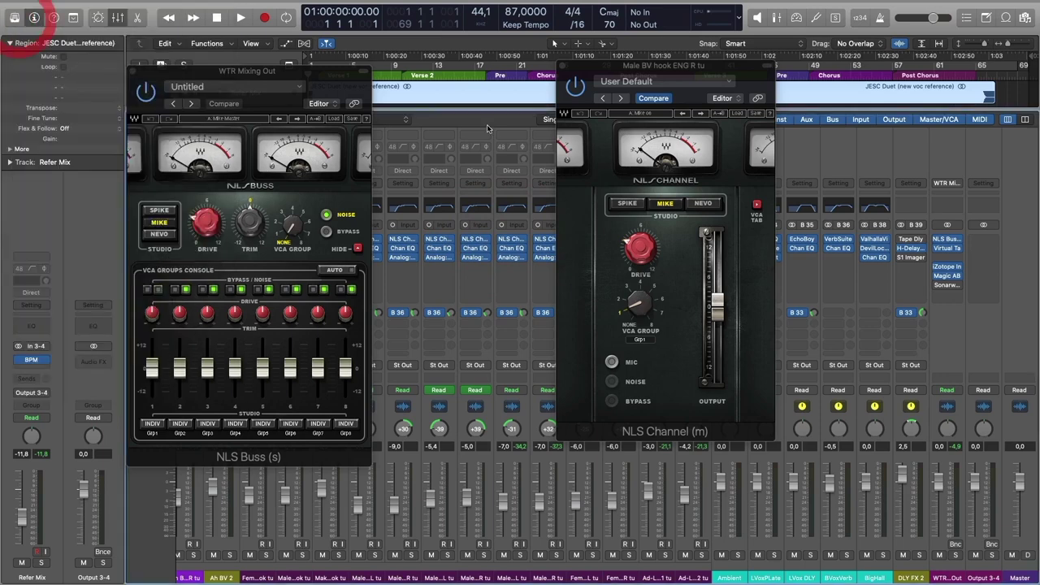
click(563, 65)
click(135, 71)
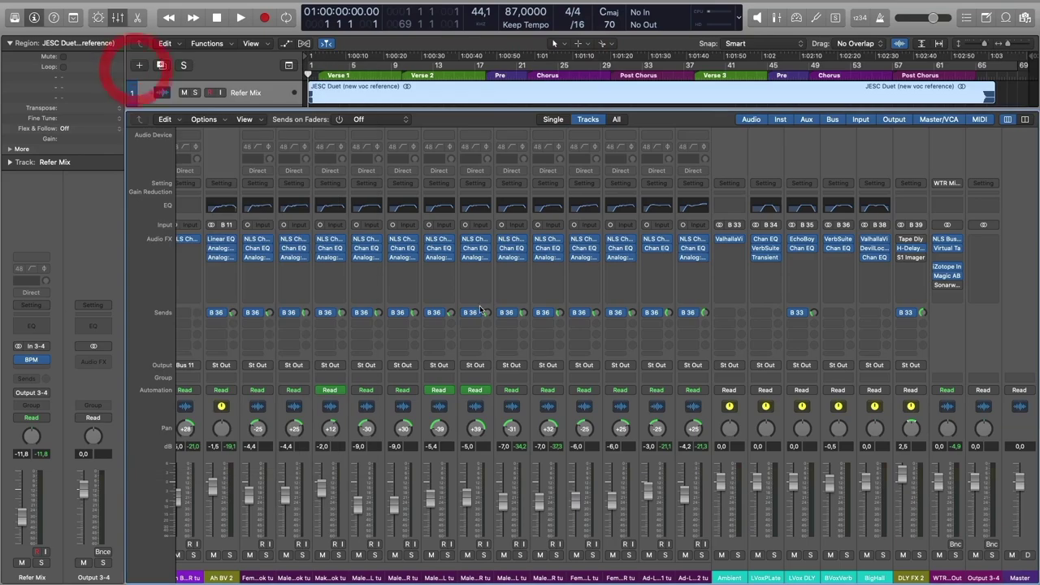
- View and close the NLS Channel plug-in on Female add L tu, and open Virtual Tape Machines on WTR Mixing Out
scroll(480, 309, left, 15)
scroll(480, 310, right, 15)
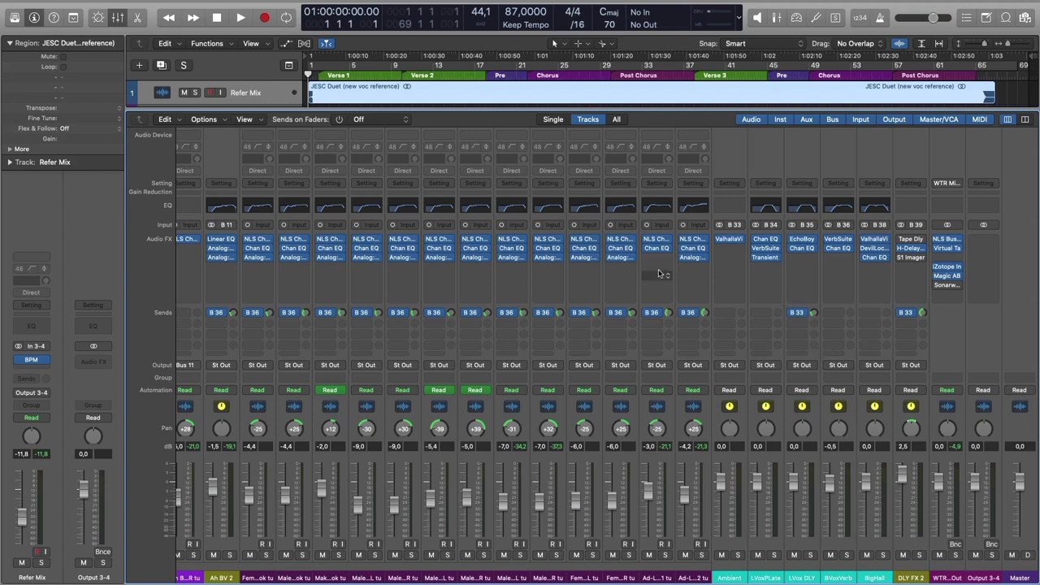
click(582, 239)
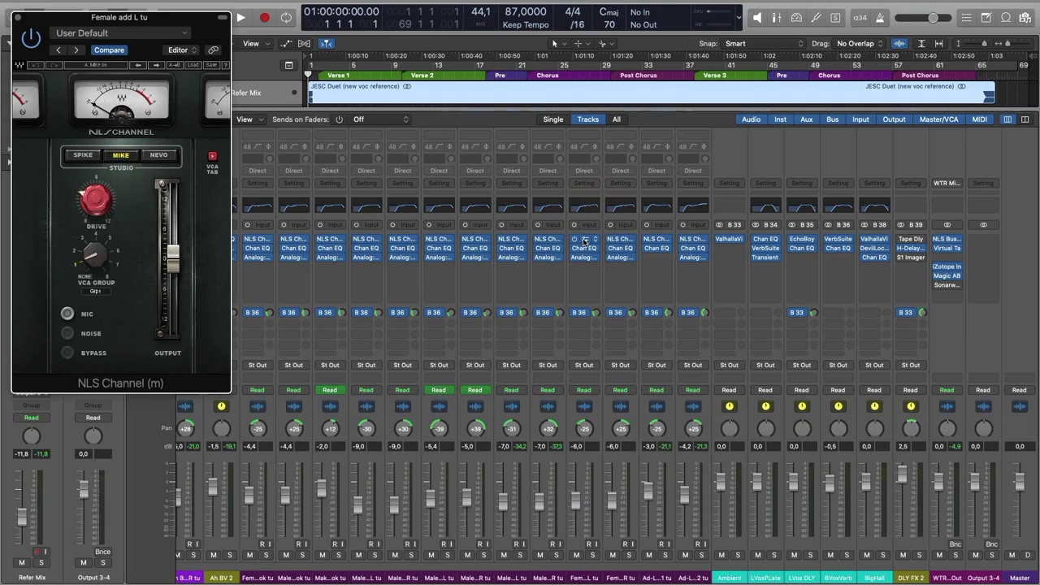
click(584, 241)
click(949, 248)
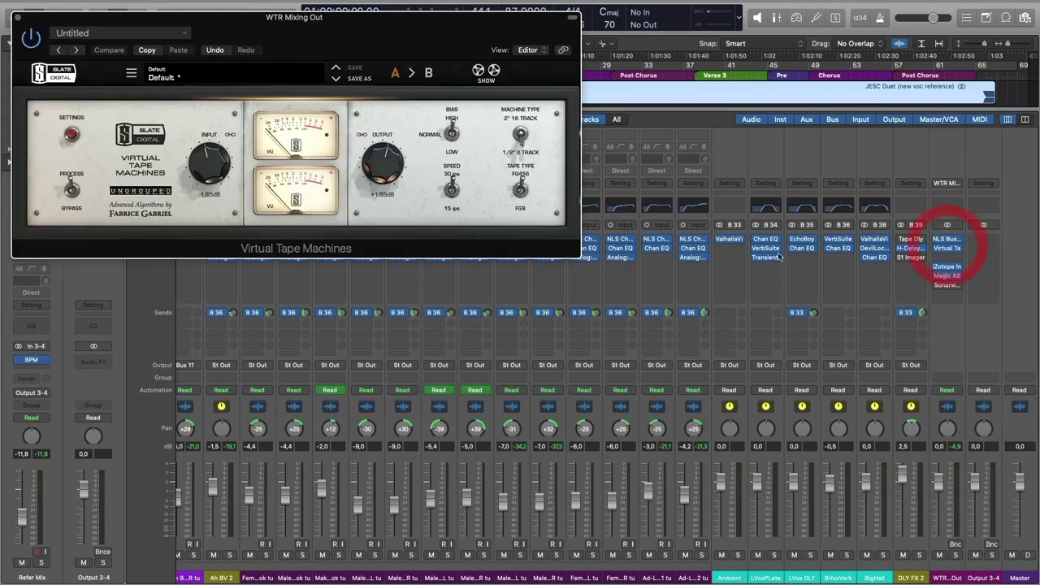
- Show the tape reels in Virtual Tape Machines on WTR Mixing Out, reposition its window over the mixer, and close it
drag(390, 39, 445, 49)
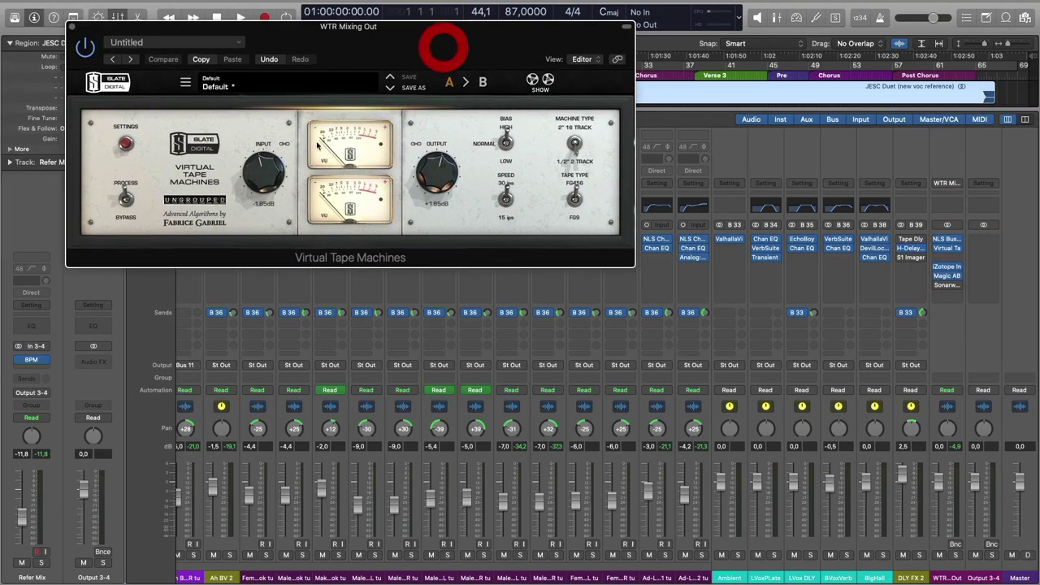
click(541, 82)
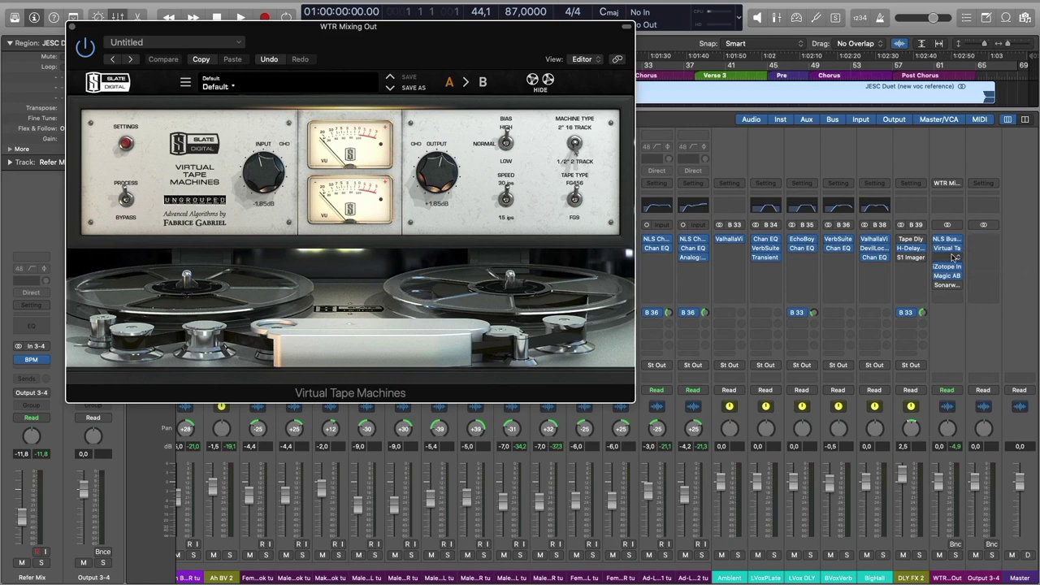
drag(523, 36, 669, 128)
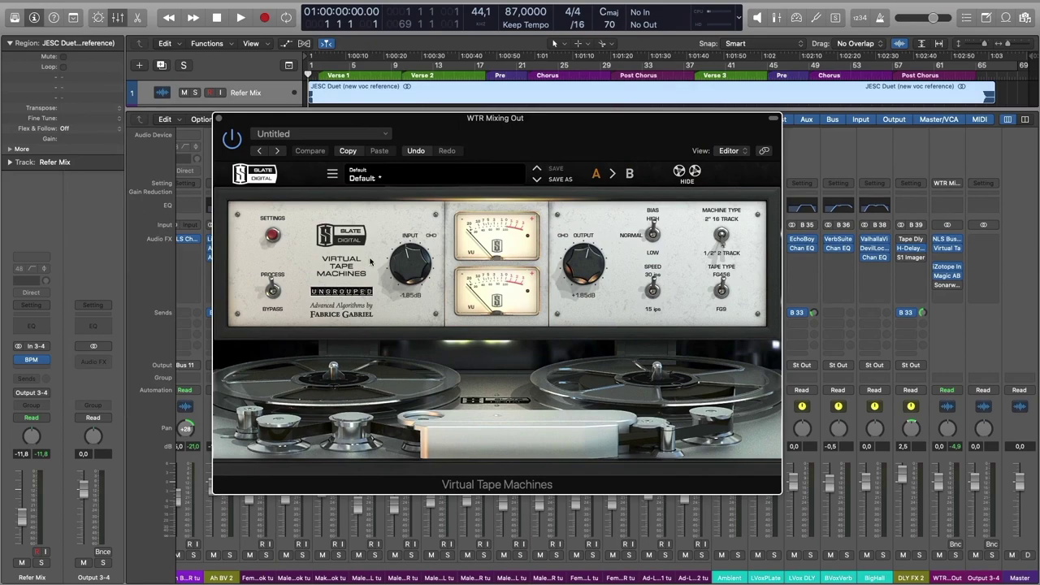
drag(493, 145, 522, 141)
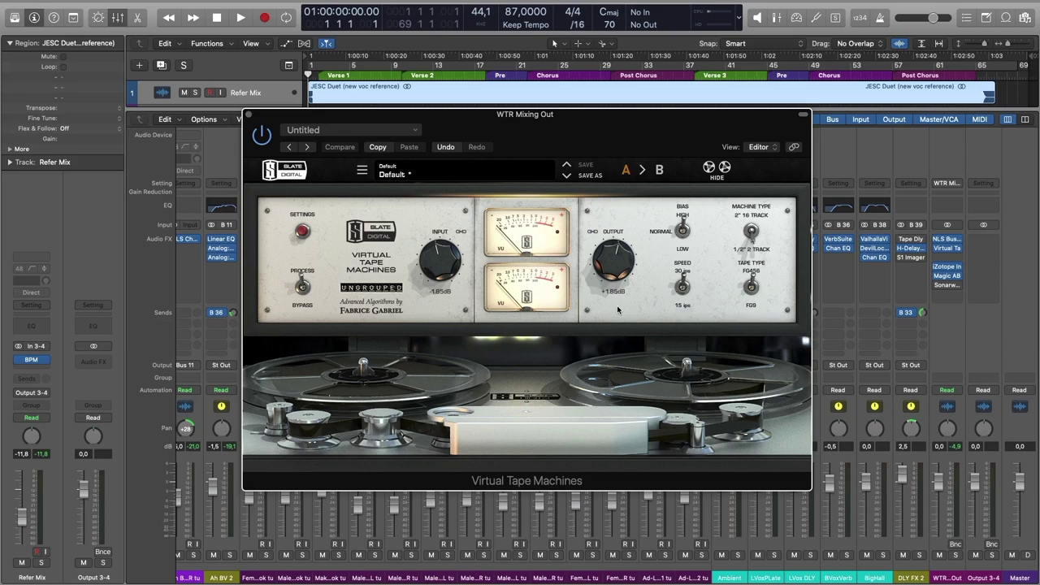
click(251, 114)
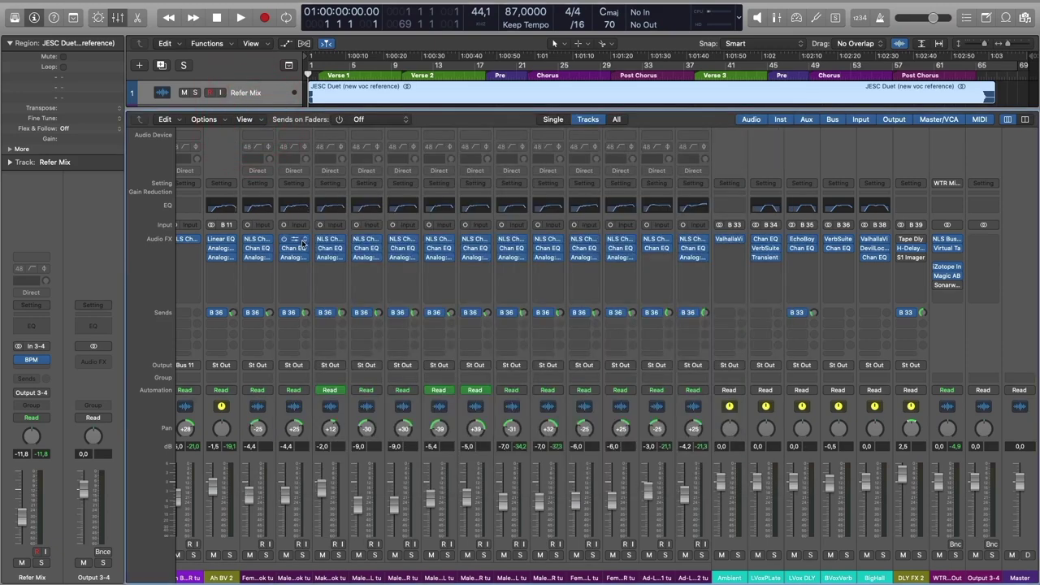
- Reopen Virtual Tape Machines on WTR Mixing Out to examine its settings, and close its window
click(948, 248)
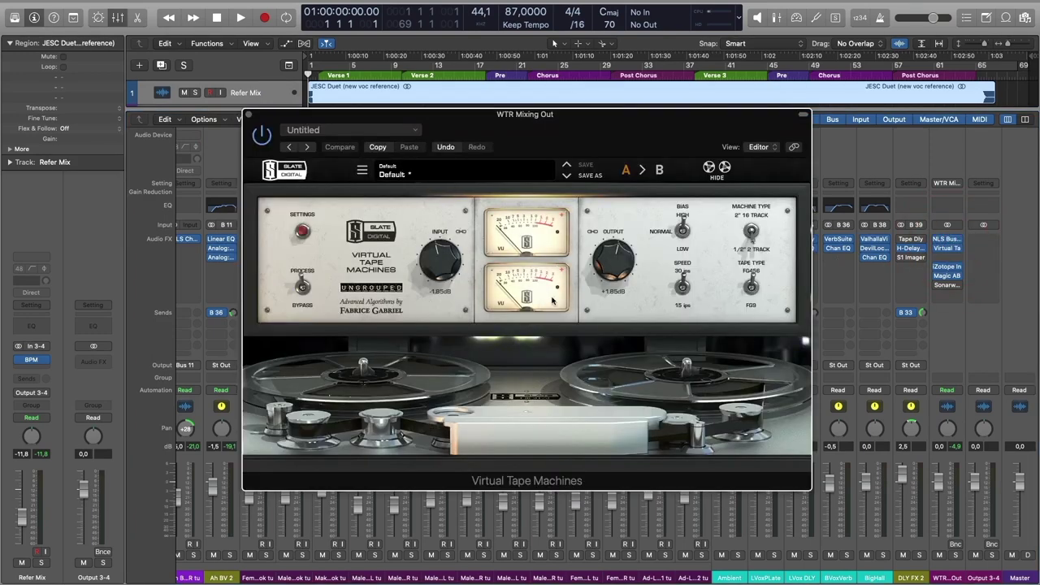
click(506, 116)
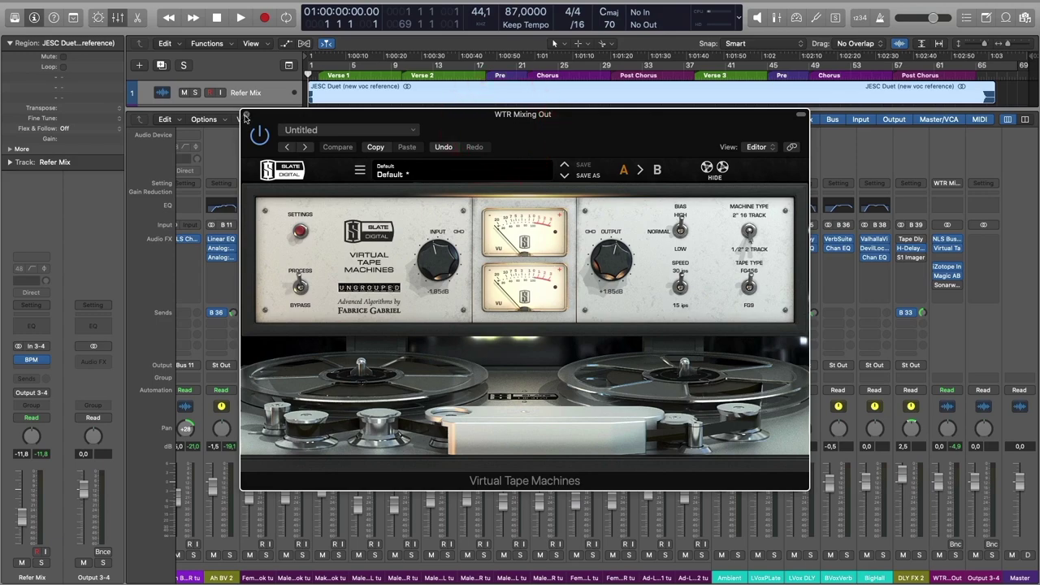
click(247, 116)
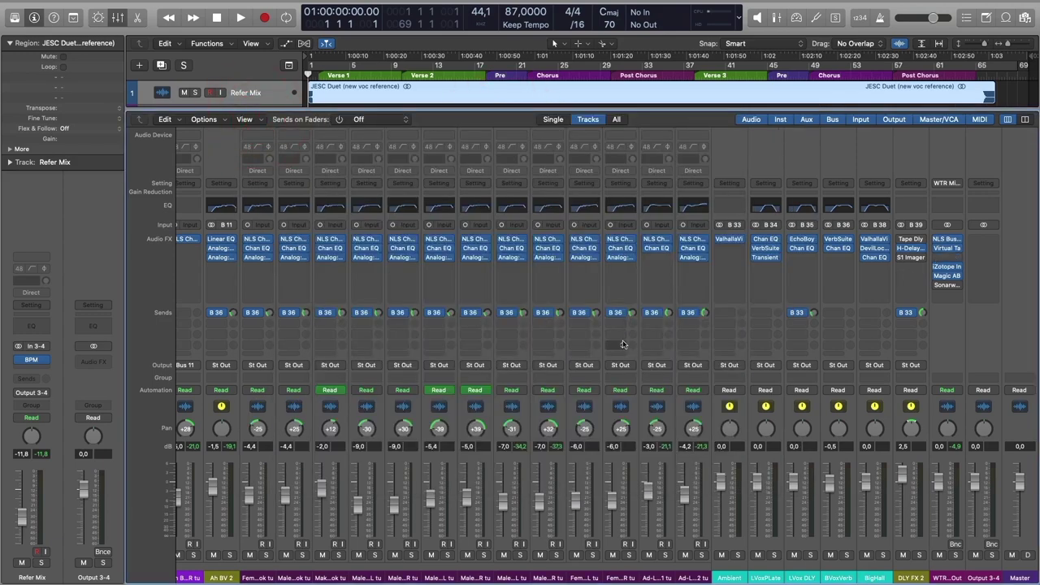
- Look across all mixer channels from the drums to the master, and examine the NLS Buss and Virtual Tape Machines inserts on WTR Mixing Out
scroll(623, 345, left, 3)
scroll(623, 345, left, 10)
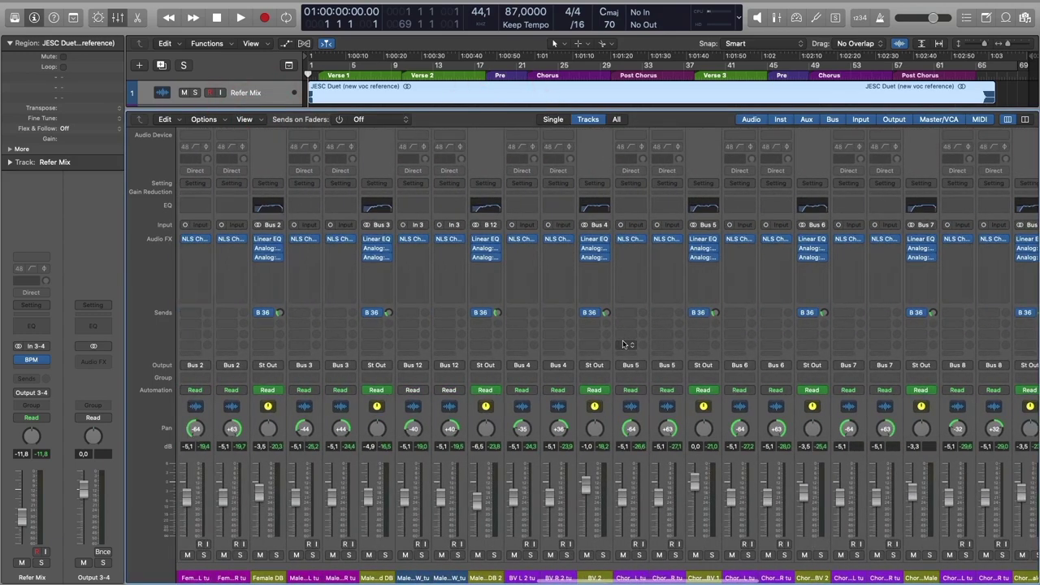
scroll(624, 344, left, 15)
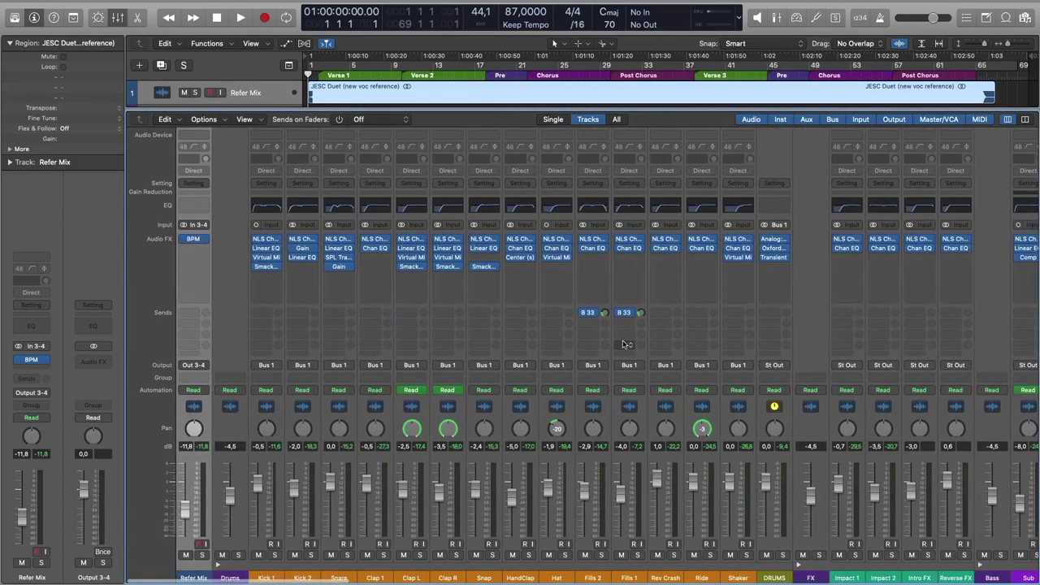
scroll(626, 345, right, 20)
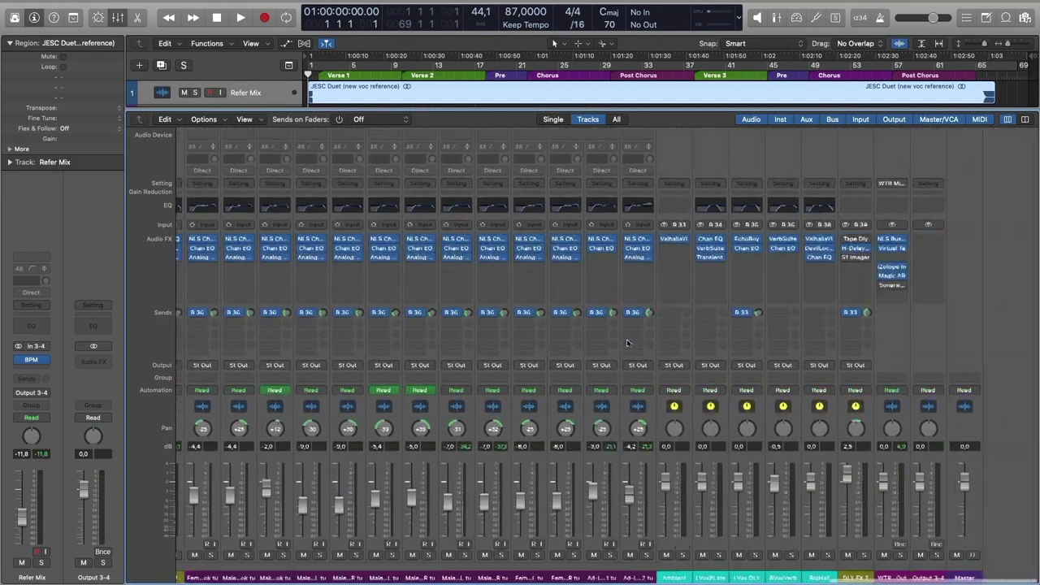
click(937, 239)
click(937, 248)
click(937, 248)
click(937, 248)
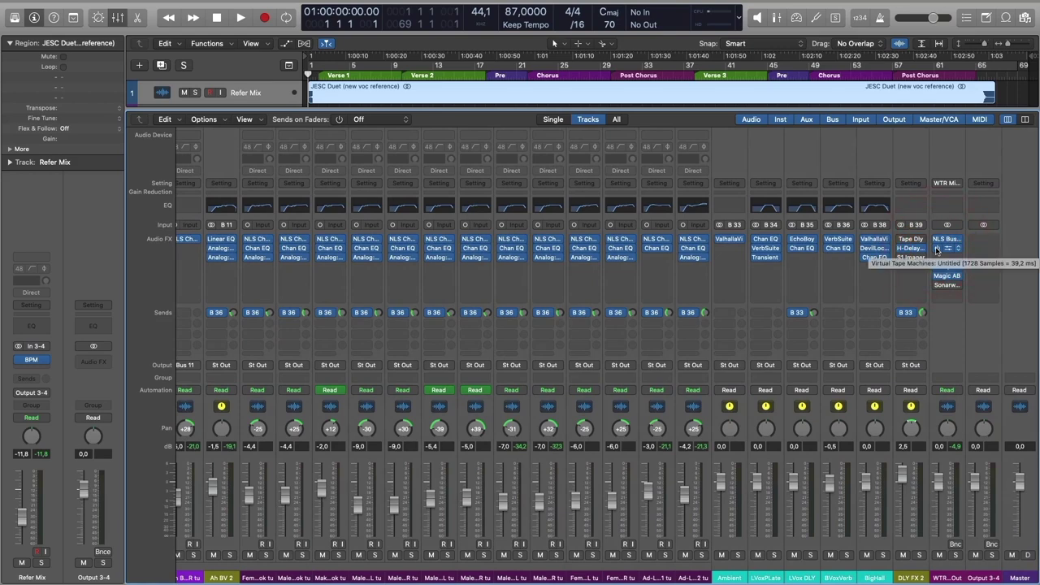
- Hide the mixer, look through the project's tracks in the arrangement, and show the mixer again
click(118, 17)
click(480, 256)
scroll(479, 256, down, 20)
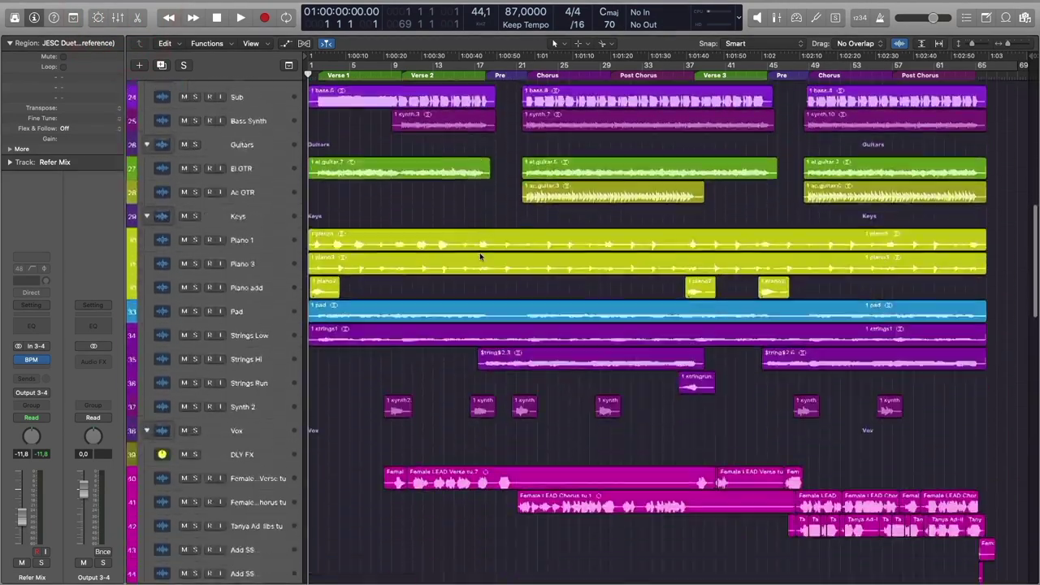
scroll(480, 256, up, 20)
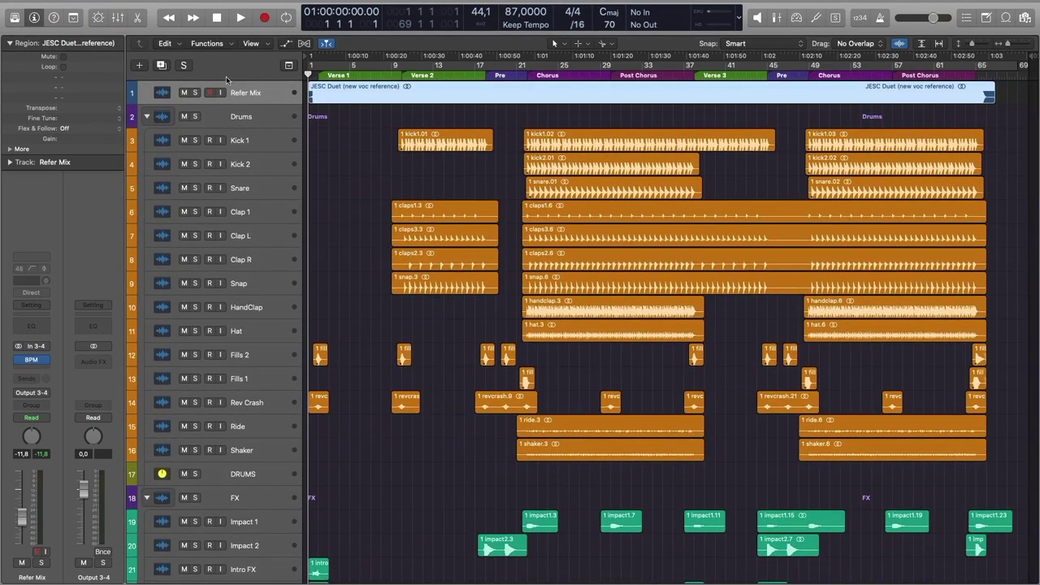
click(98, 18)
click(118, 18)
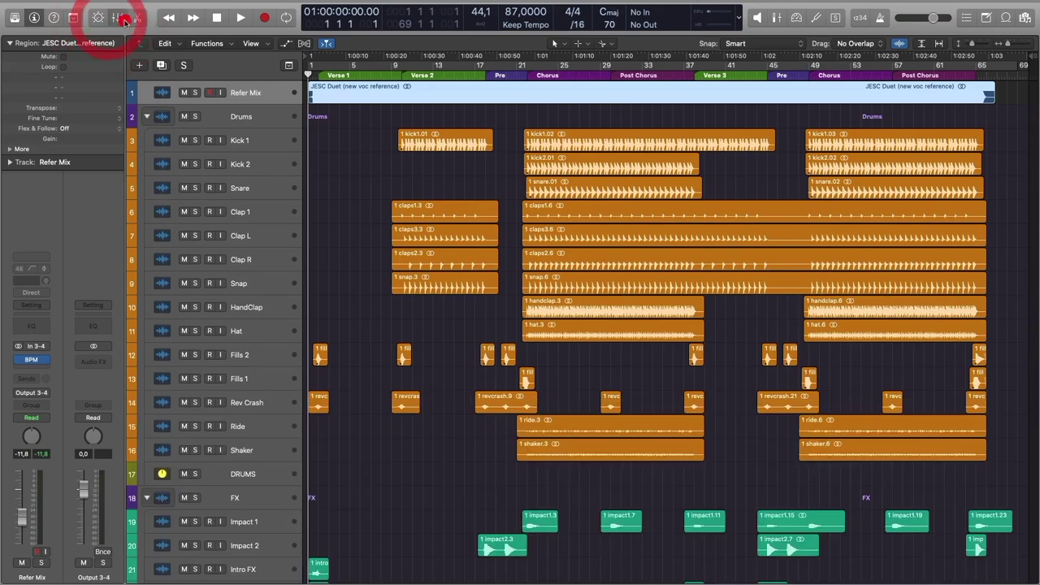
- View the NLS Buss and Virtual Tape Machines plug-ins on WTR Mixing Out together, and close both windows
scroll(556, 355, right, 10)
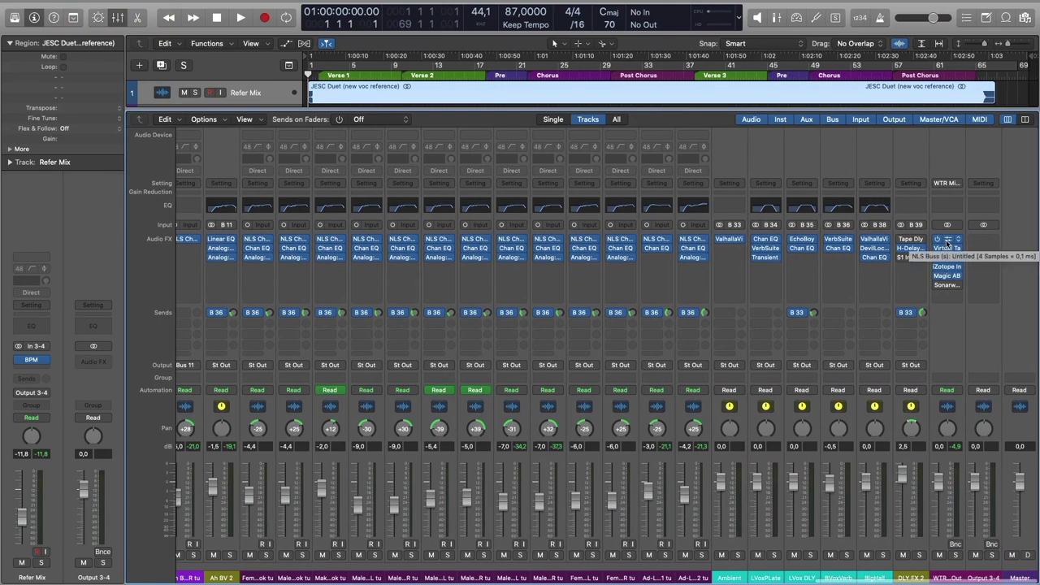
click(949, 241)
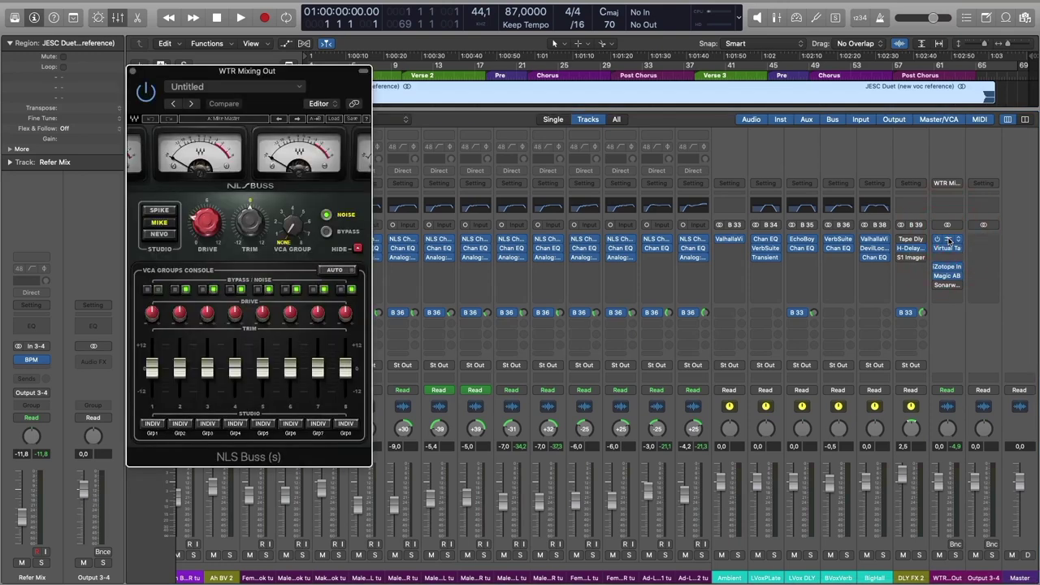
click(948, 248)
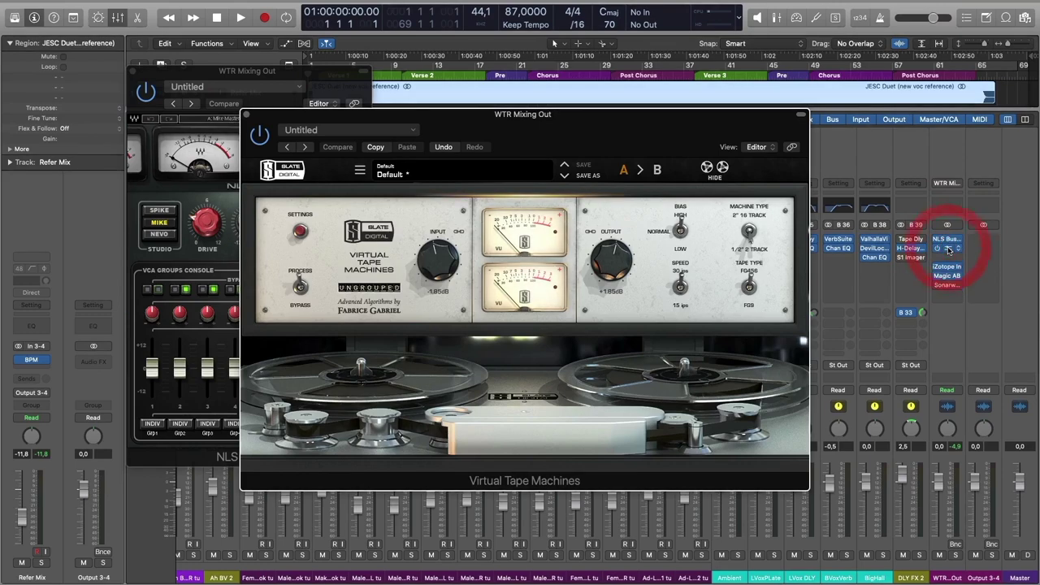
click(247, 115)
click(134, 70)
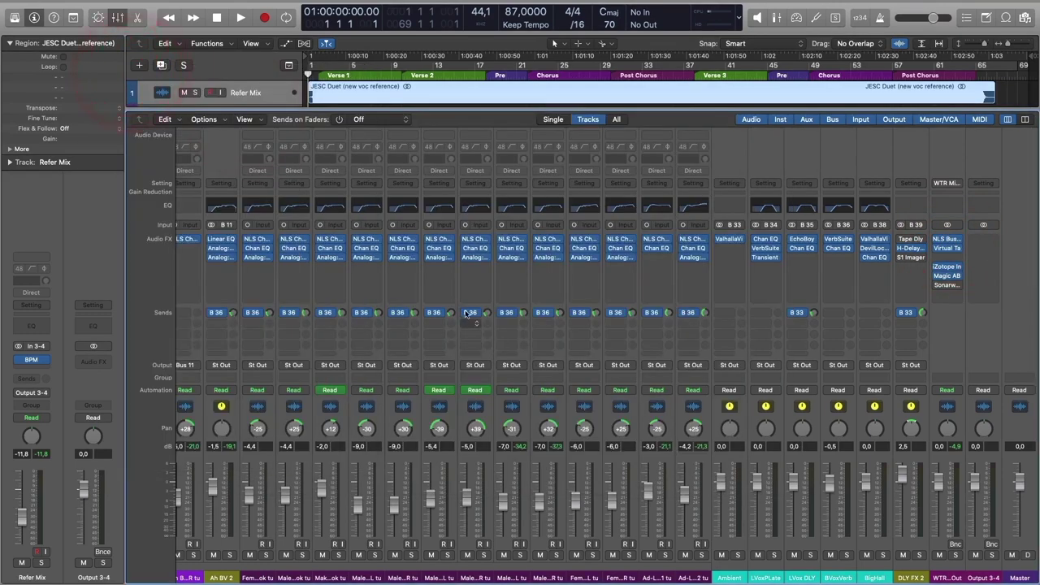
- View NLS Buss on WTR Mixing Out once more, and bring up Virtual Tape Machines with its window slightly repositioned
click(516, 242)
click(516, 242)
click(948, 243)
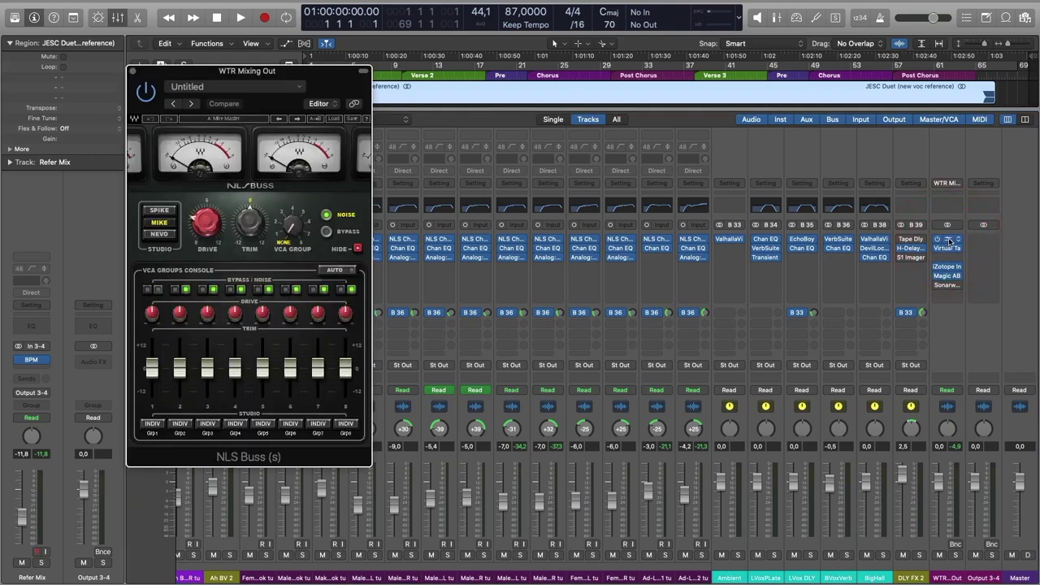
click(948, 246)
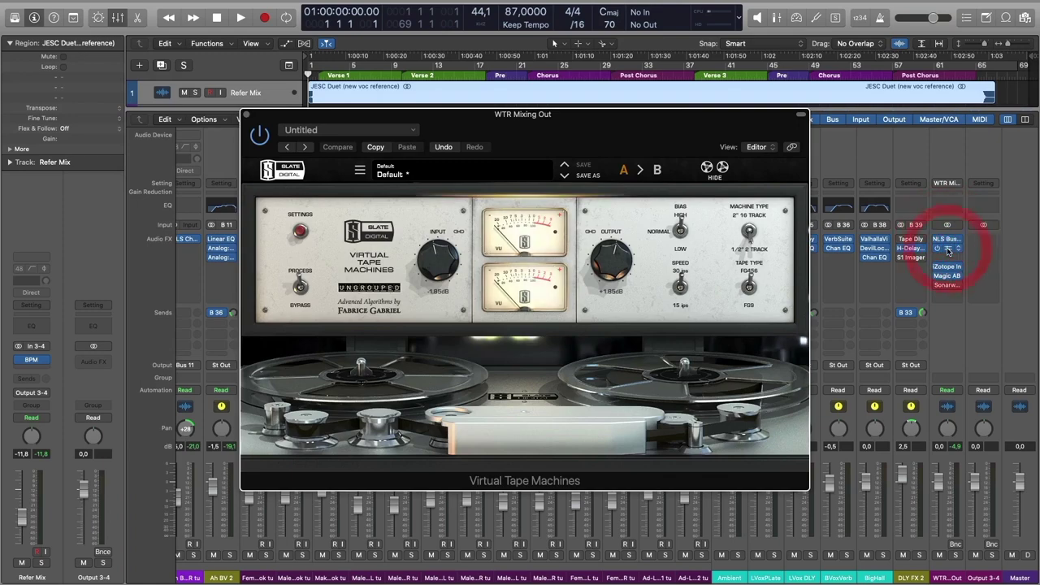
drag(573, 143, 566, 158)
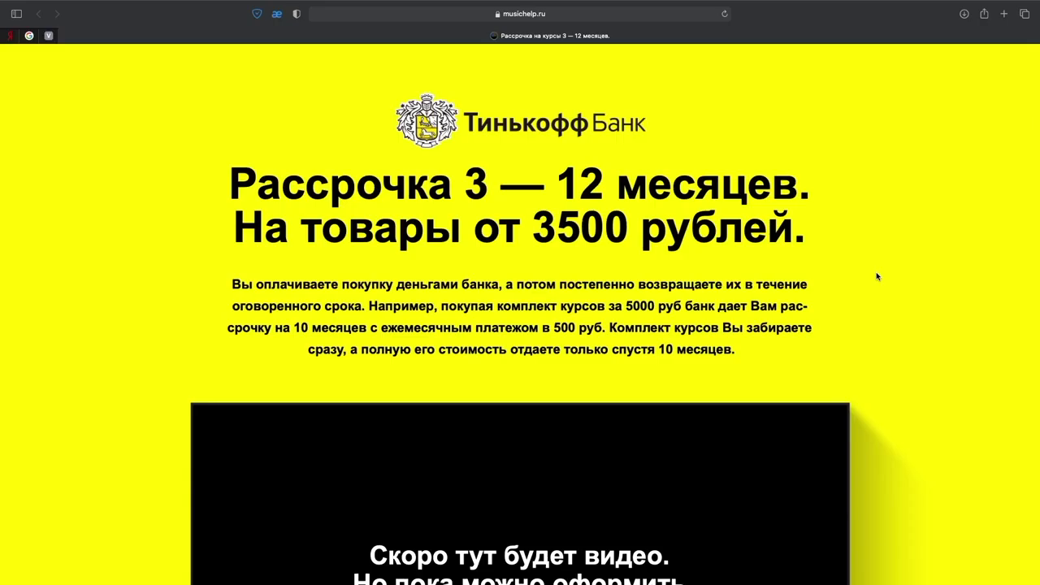
- In the web browser, read through the musichelp.ru instalment plan page, including its terms and the Logic Pro X and Ableton Live course lists
scroll(877, 277, down, 5)
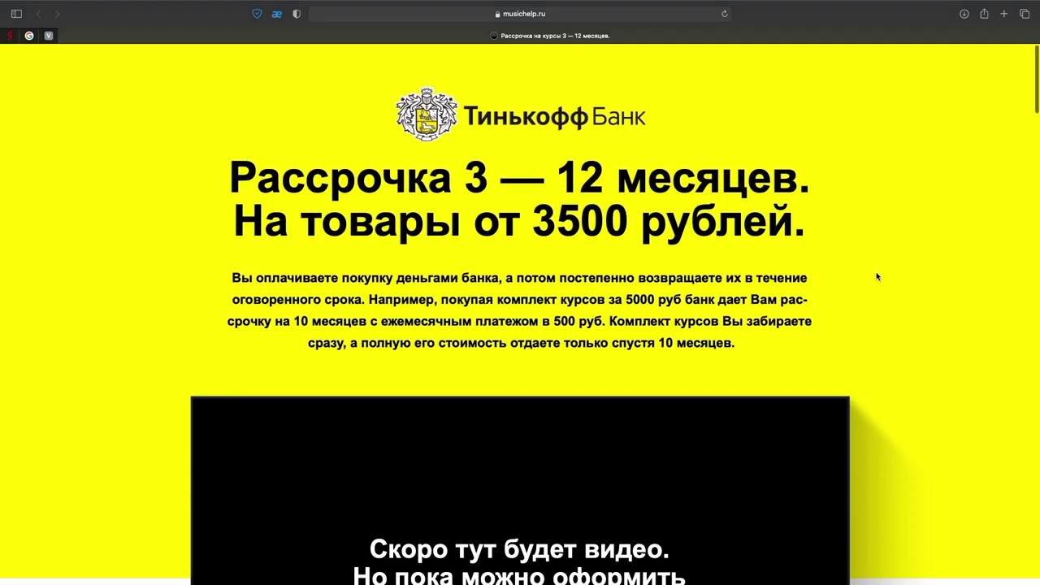
scroll(877, 277, down, 4)
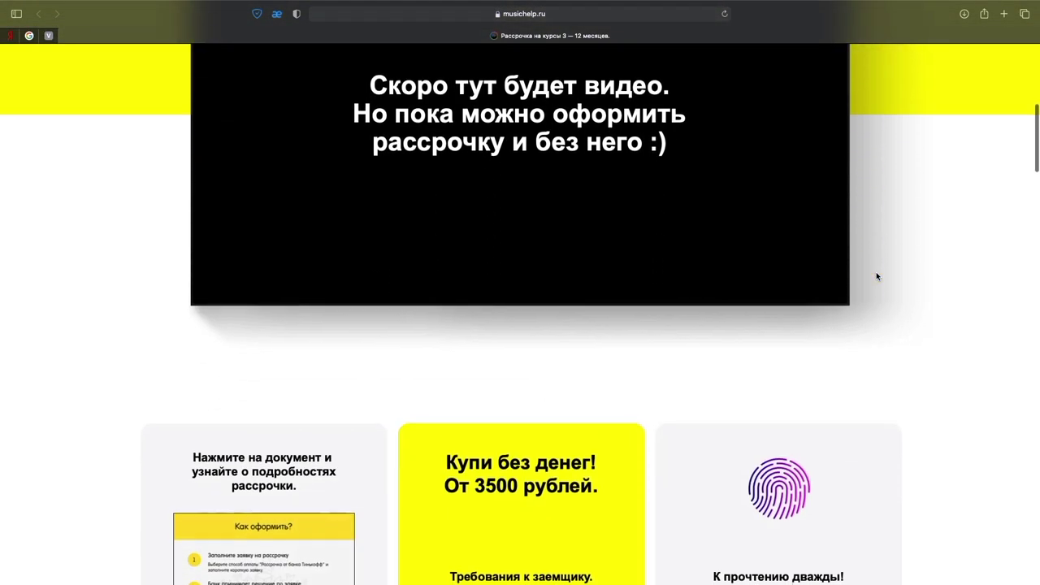
scroll(877, 277, down, 3)
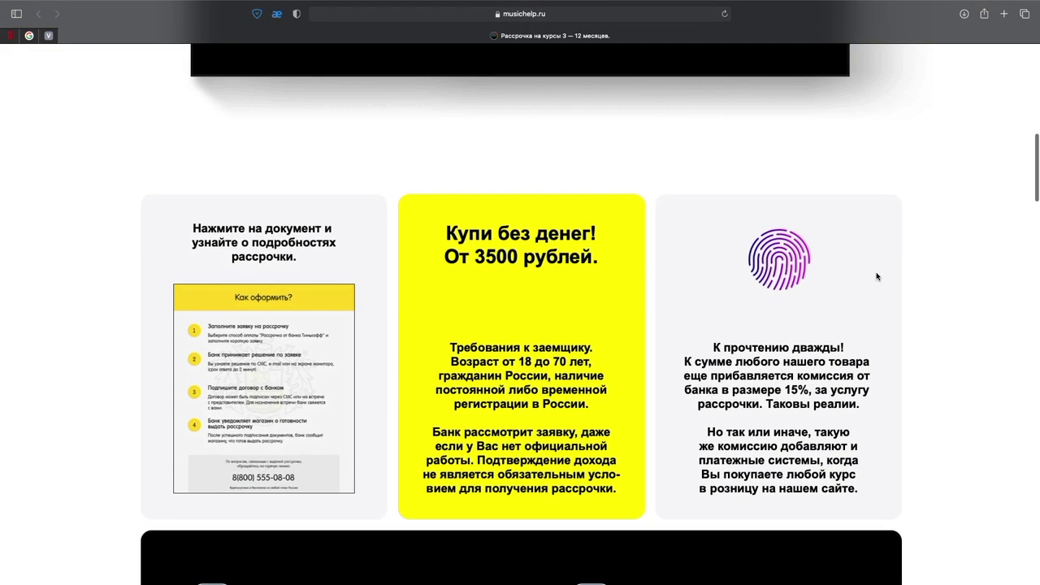
scroll(877, 277, down, 4)
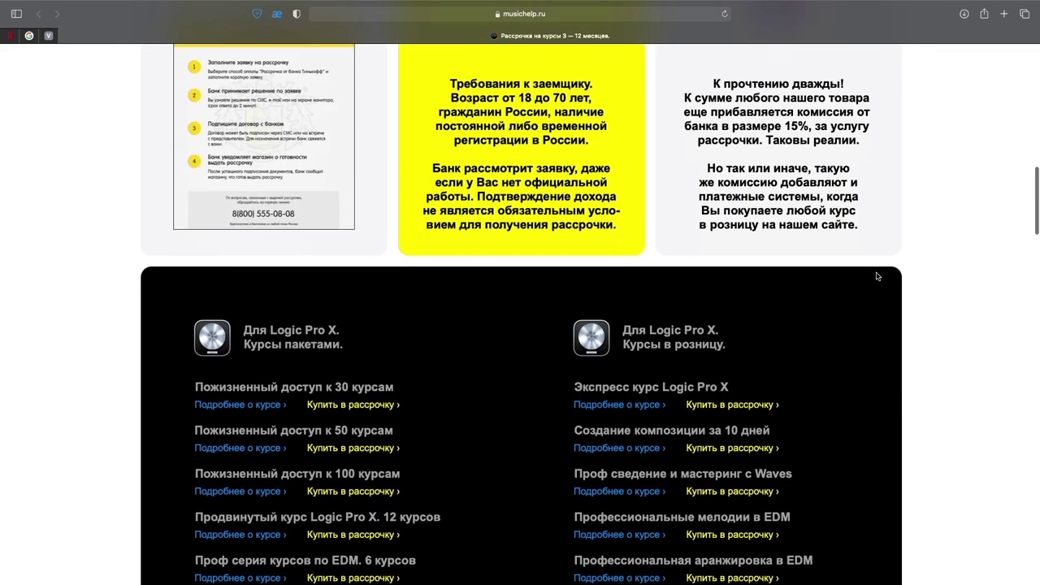
scroll(878, 277, down, 3)
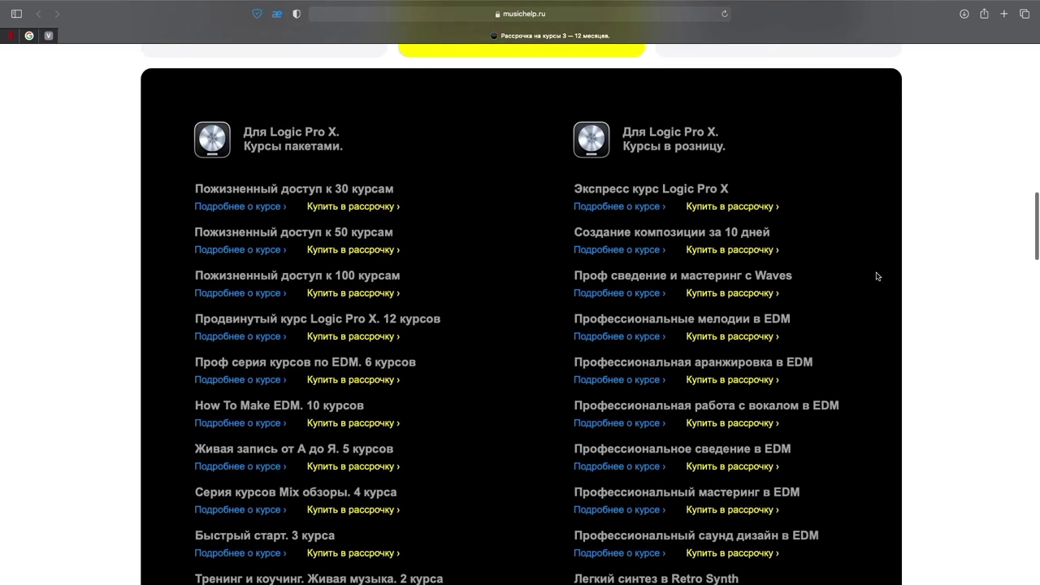
scroll(877, 277, down, 3)
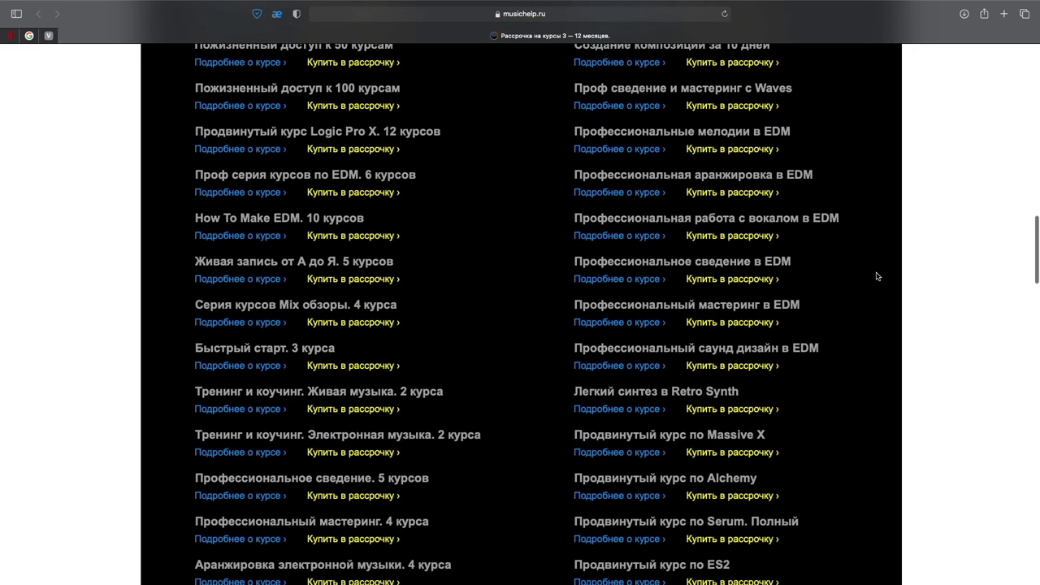
scroll(877, 277, down, 3)
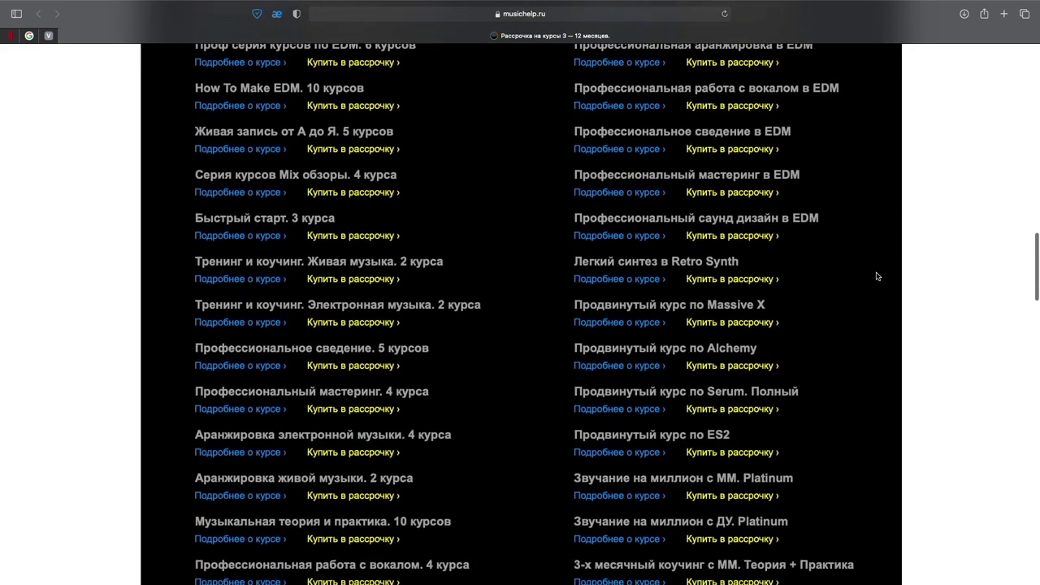
scroll(877, 277, down, 3)
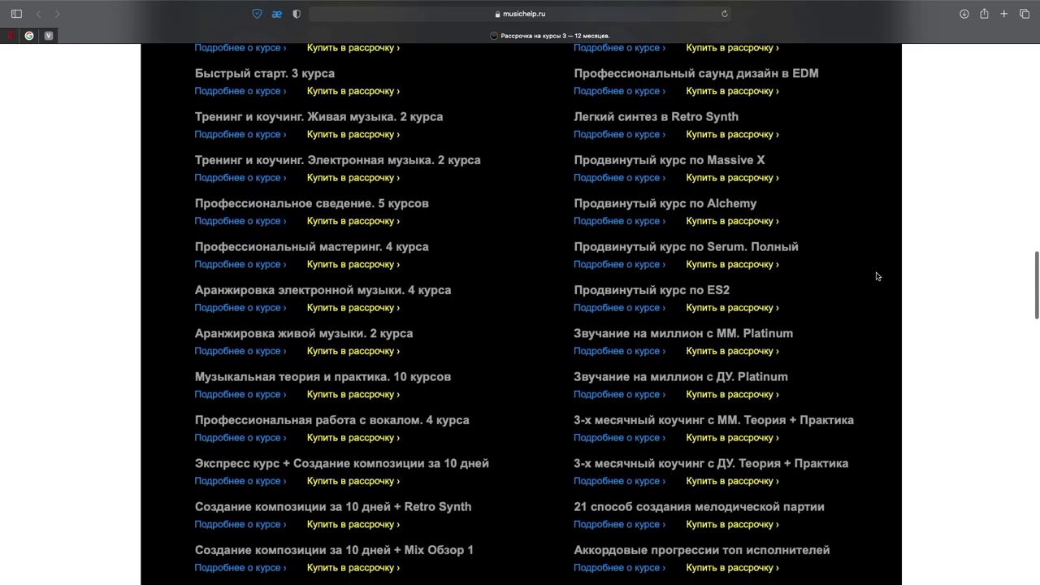
scroll(877, 277, down, 5)
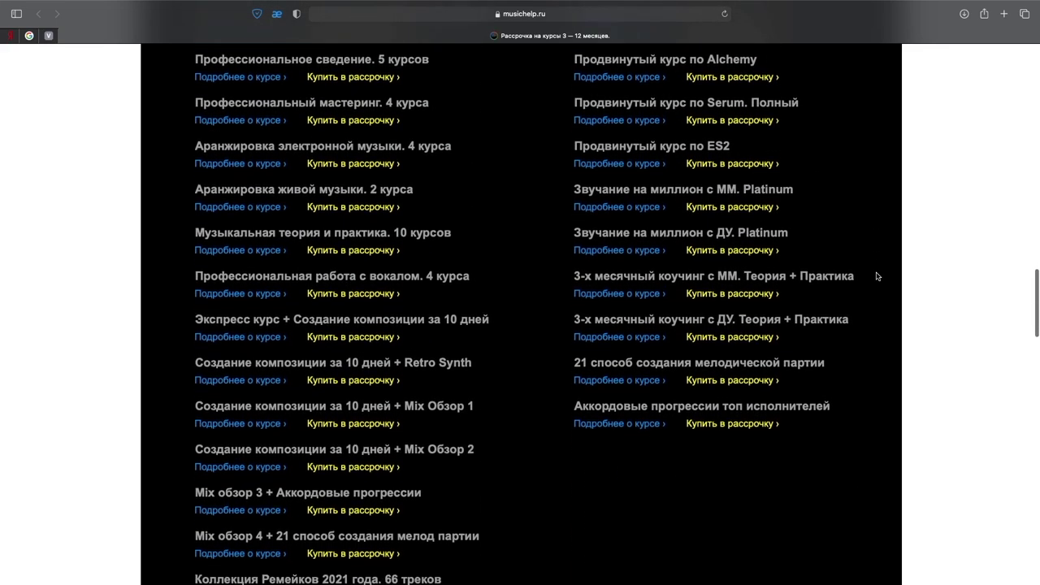
scroll(877, 277, down, 5)
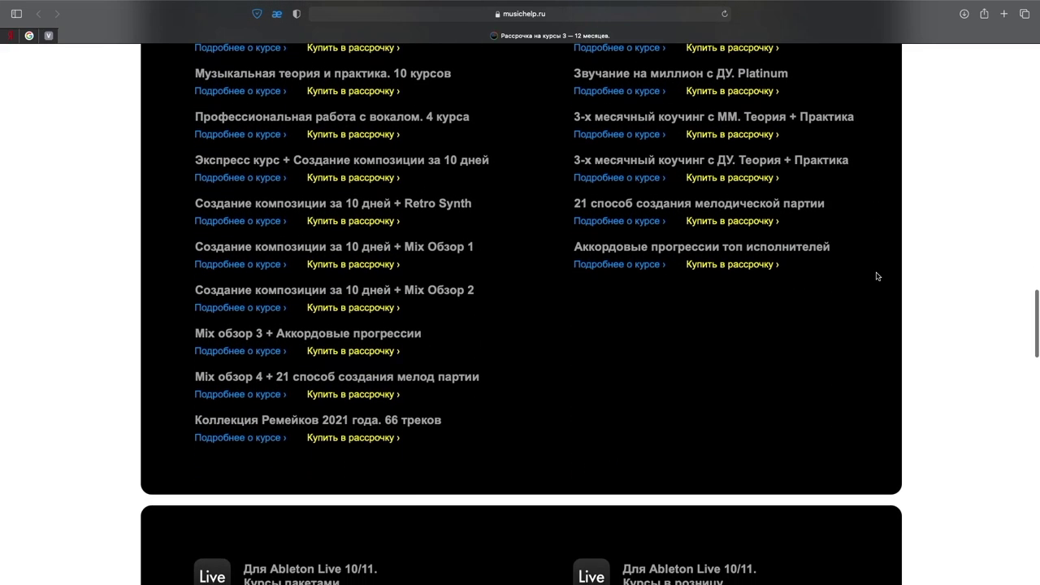
scroll(877, 278, down, 6)
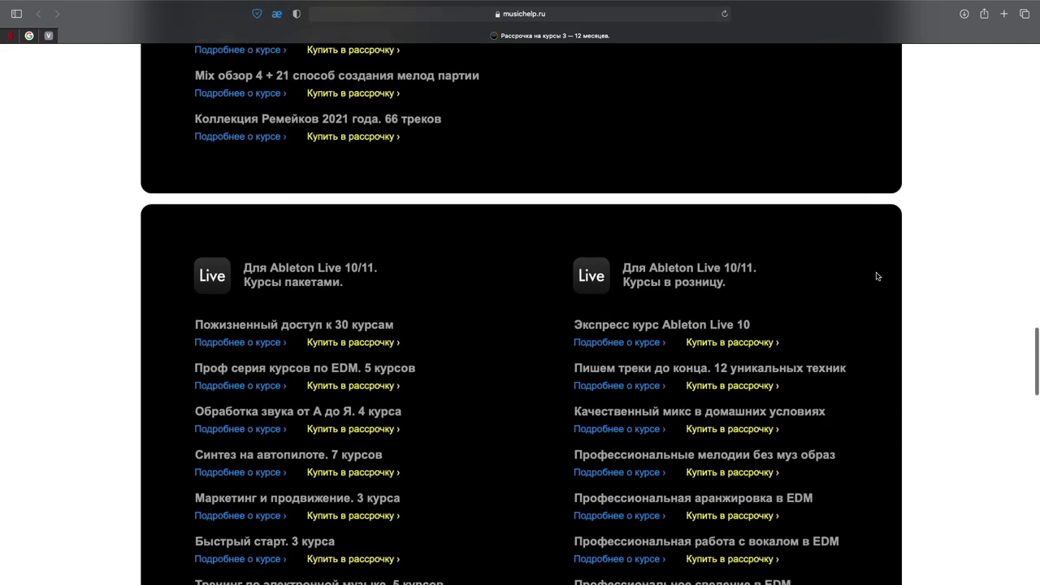
scroll(877, 278, down, 10)
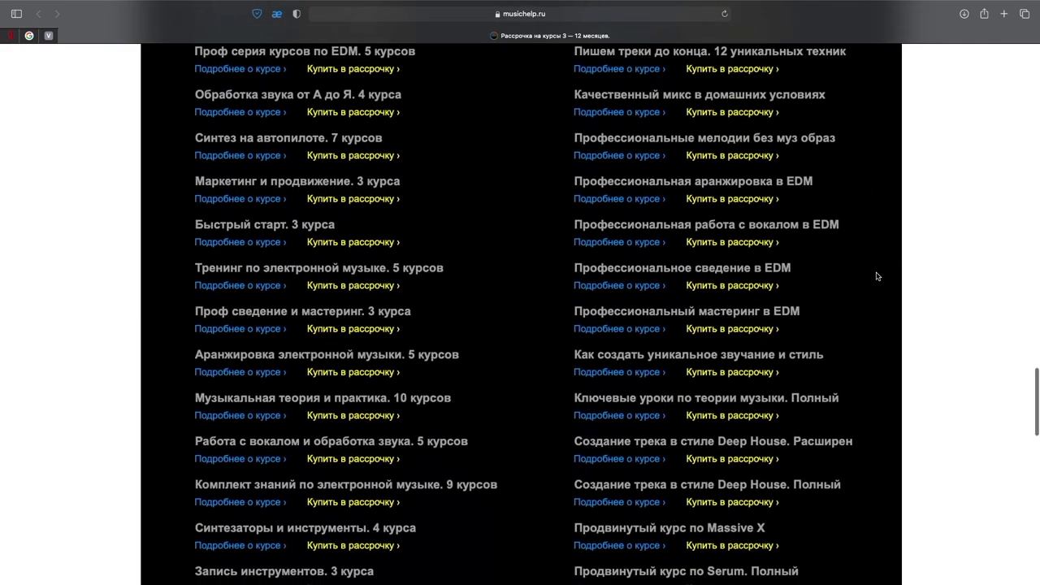
scroll(877, 278, down, 5)
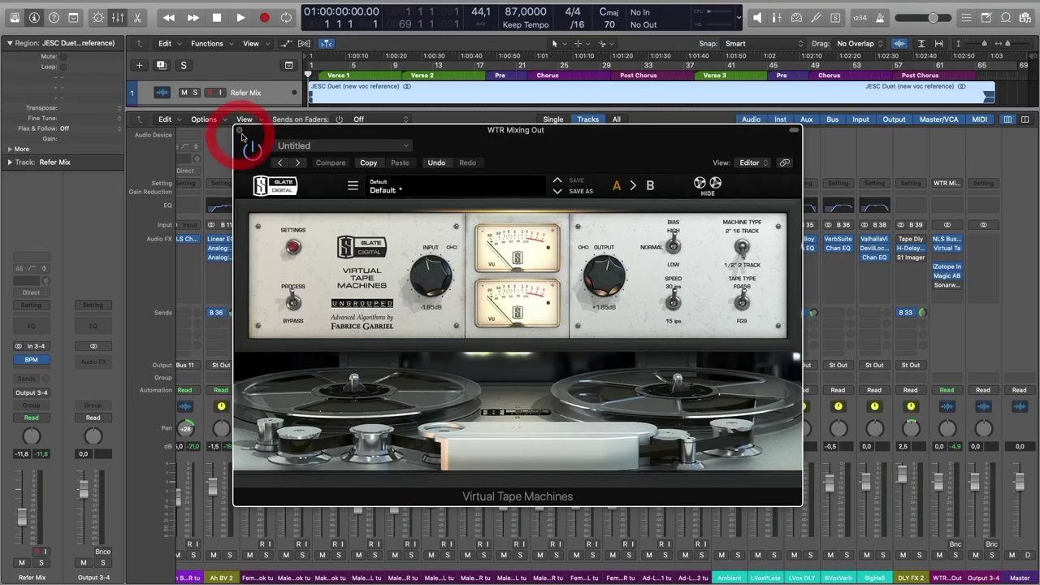
- Close Virtual Tape Machines, and start cycled playback of the first chorus from bar 22 to bar 30
click(238, 131)
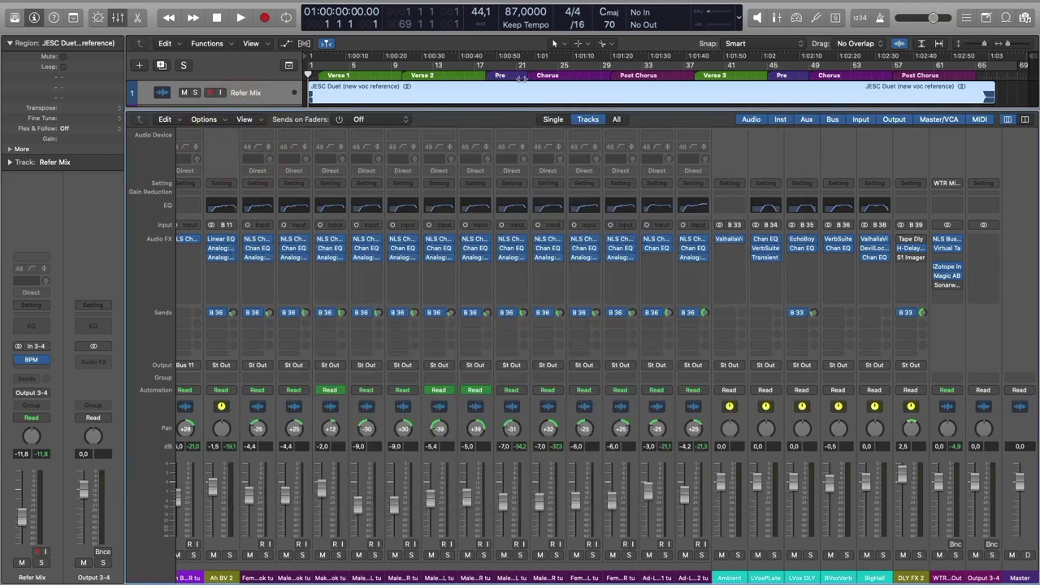
drag(527, 68, 607, 69)
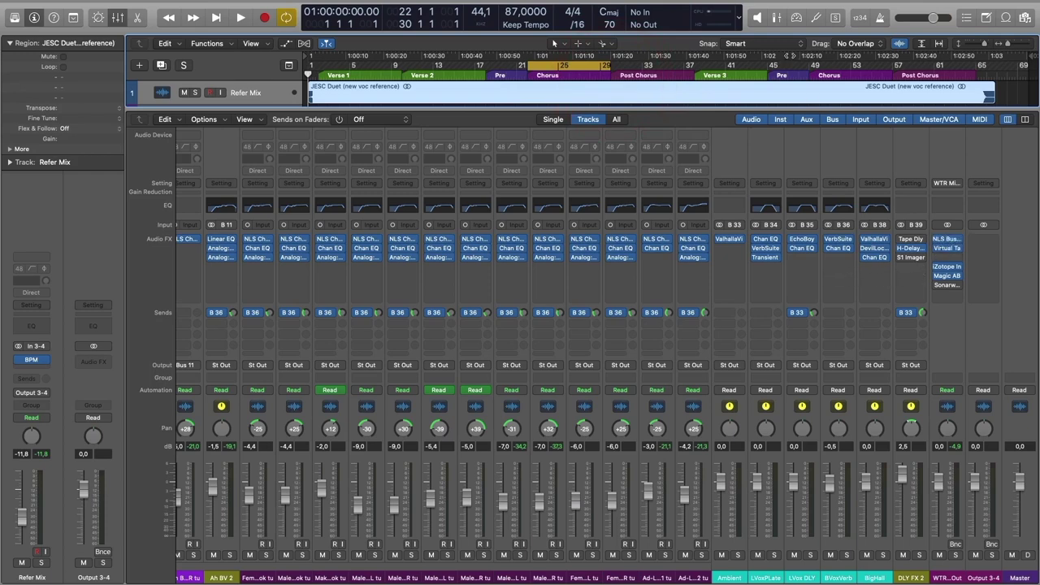
key(space)
click(721, 63)
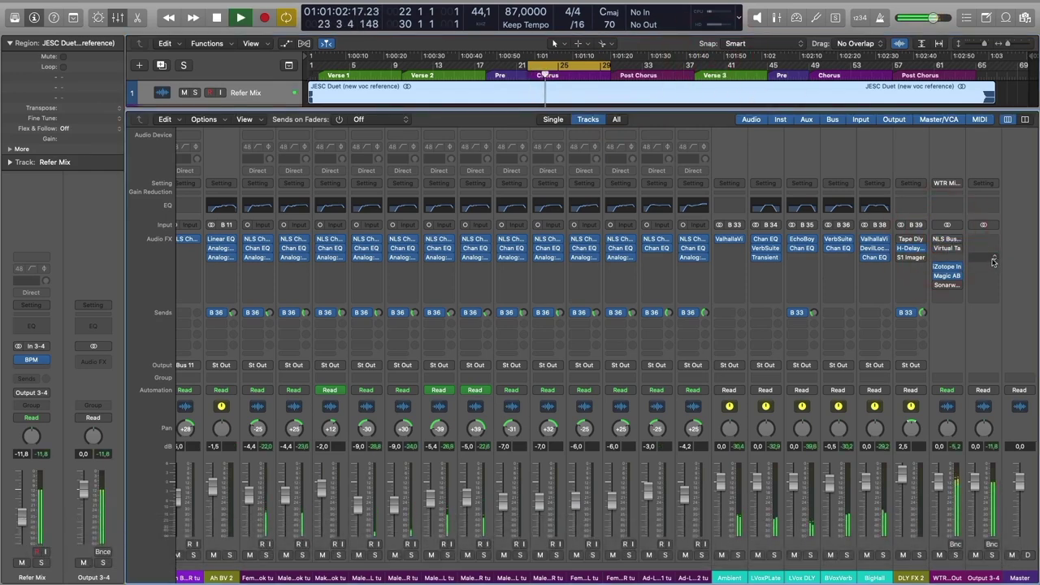
- Compare the mix with NLS Buss and Virtual Tape Machines bypassed and re-enabled on WTR Mixing Out, and stop playback
drag(937, 240, 936, 246)
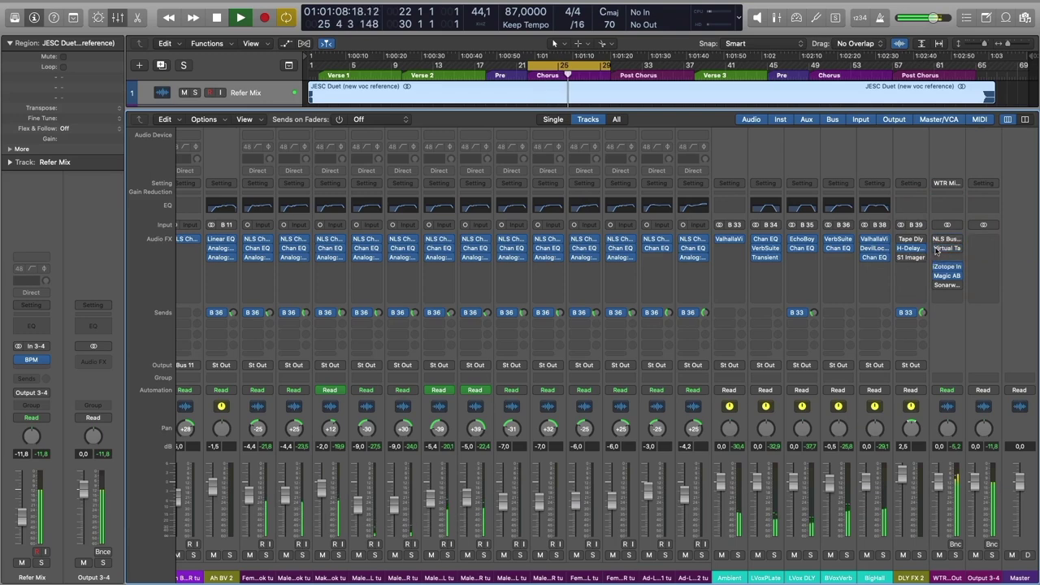
click(937, 248)
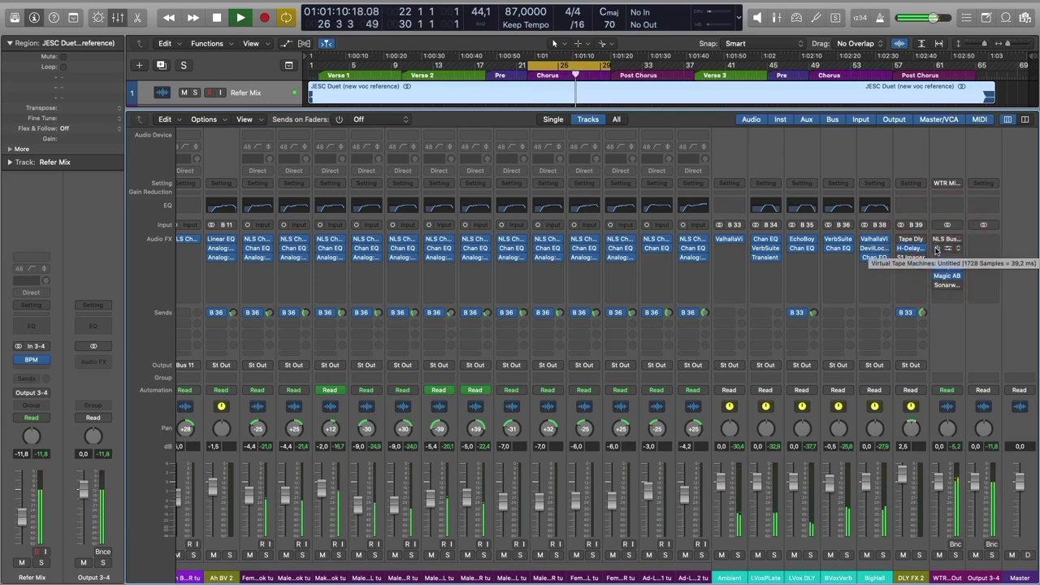
click(938, 247)
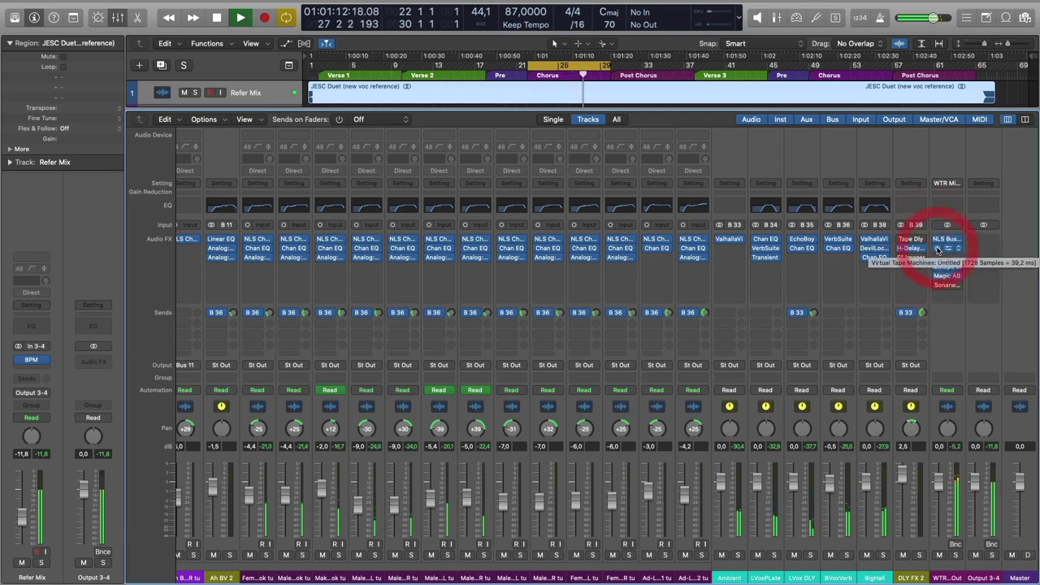
key(space)
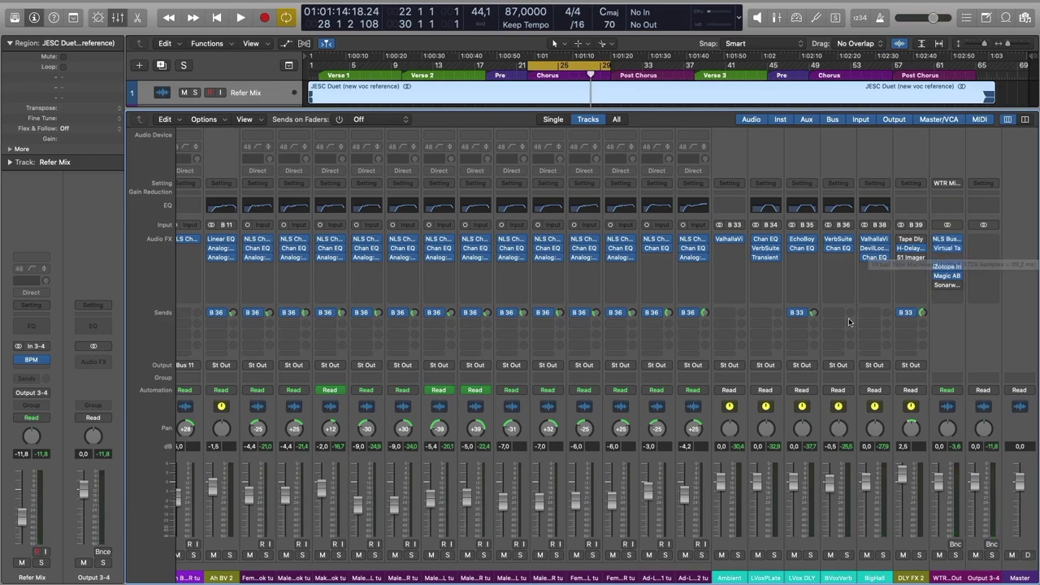
- View the iZotope Insight loudness and level meters on WTR Mixing Out, and close the plug-in window
scroll(851, 321, left, 5)
scroll(851, 321, right, 5)
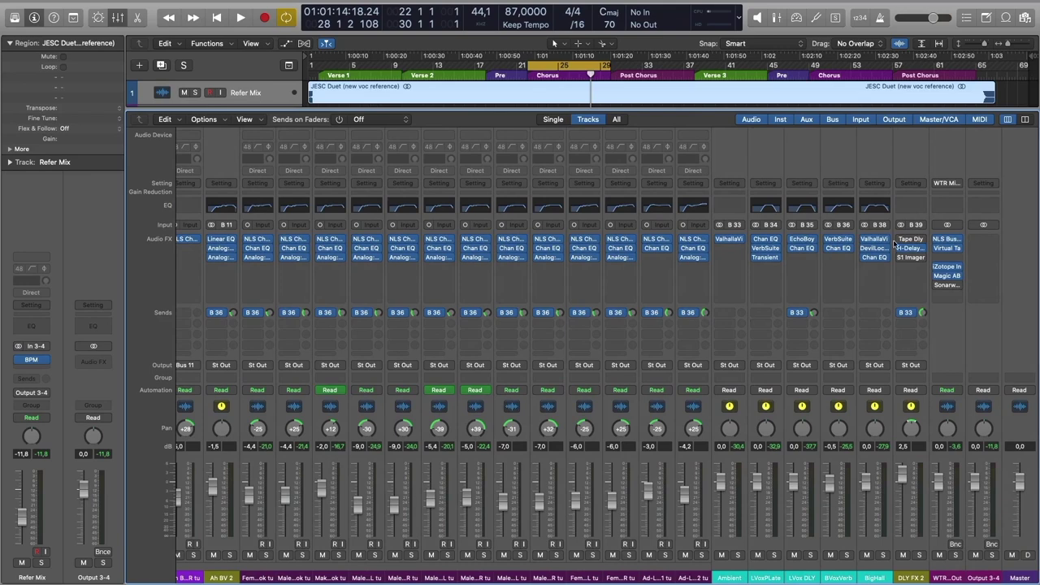
click(947, 268)
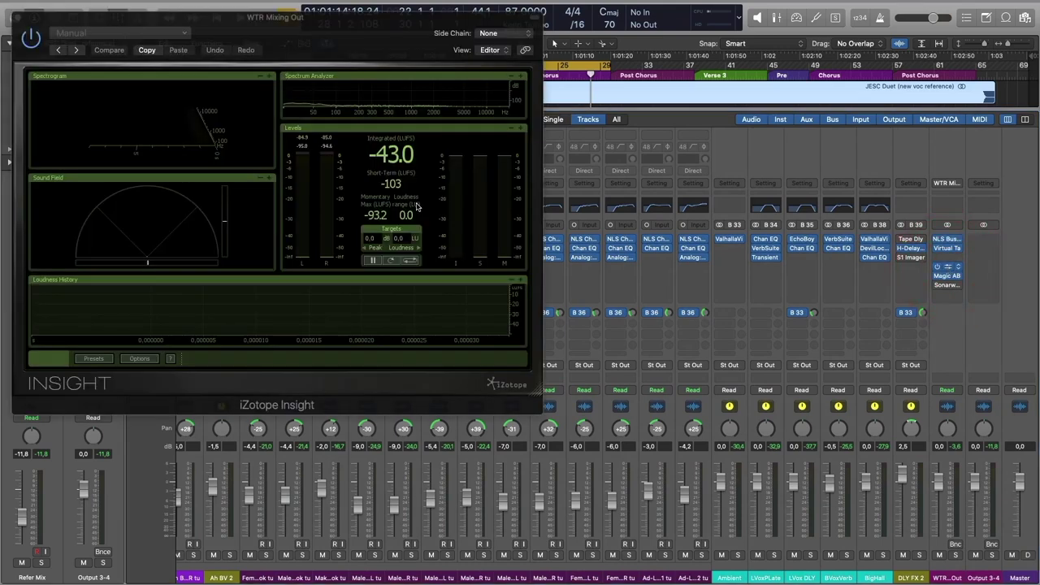
drag(390, 34, 461, 84)
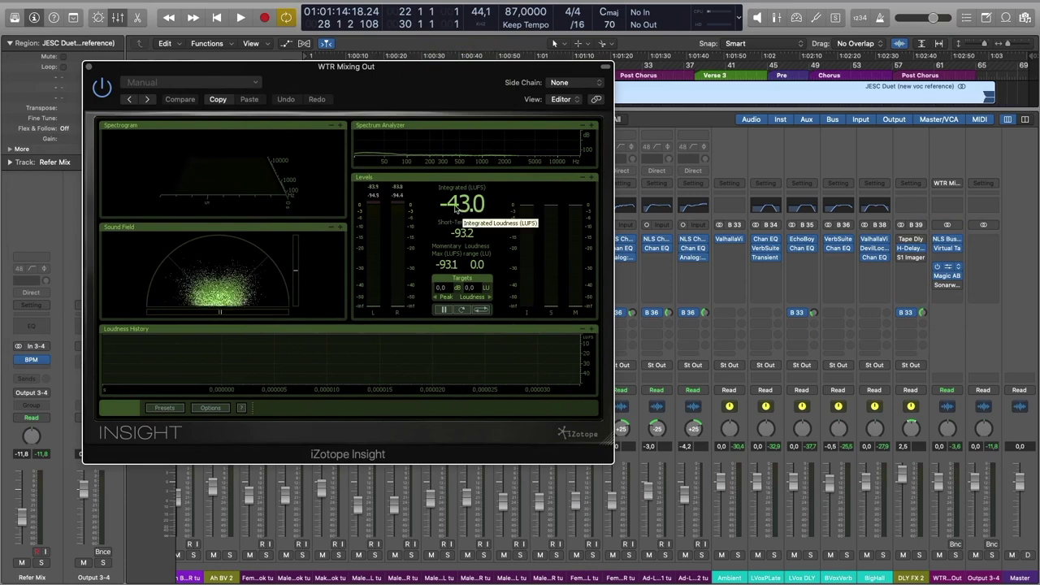
click(88, 67)
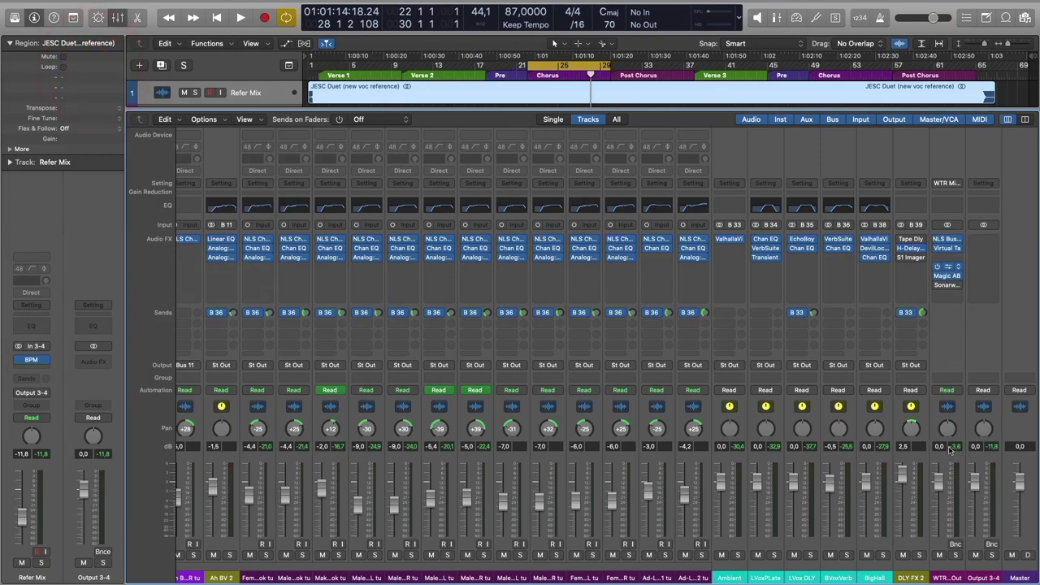
- View the Magic AB plug-in on WTR Mixing Out, repositioning its window over the middle of the mixer
click(947, 277)
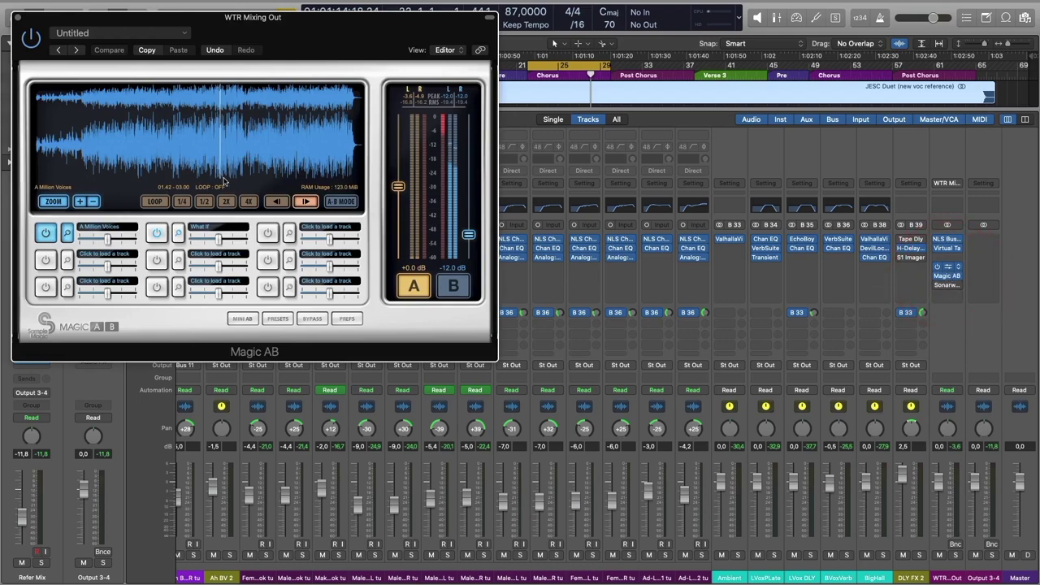
drag(307, 61, 413, 129)
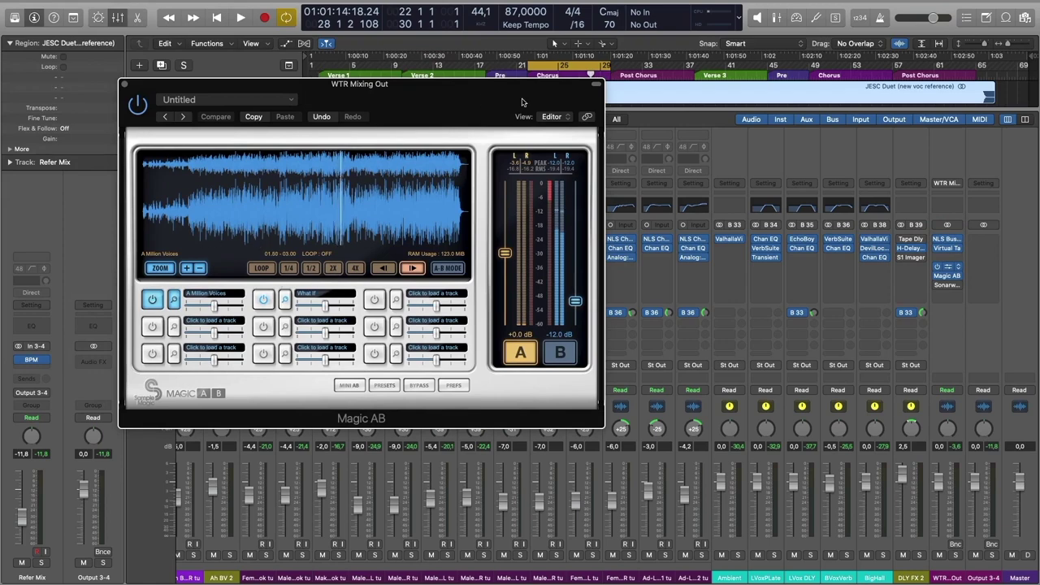
drag(417, 99, 481, 203)
scroll(311, 102, down, 5)
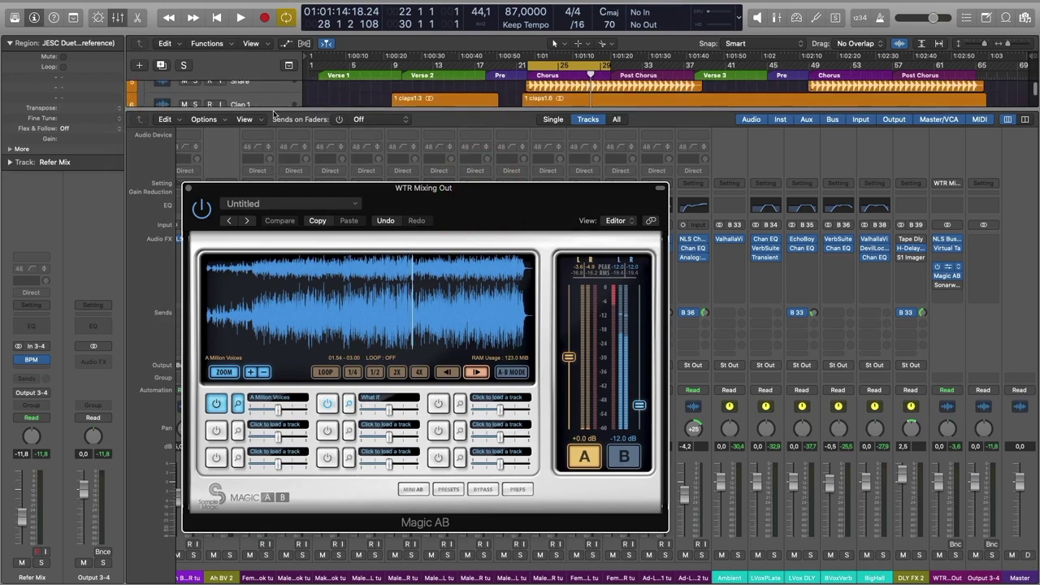
scroll(303, 112, up, 5)
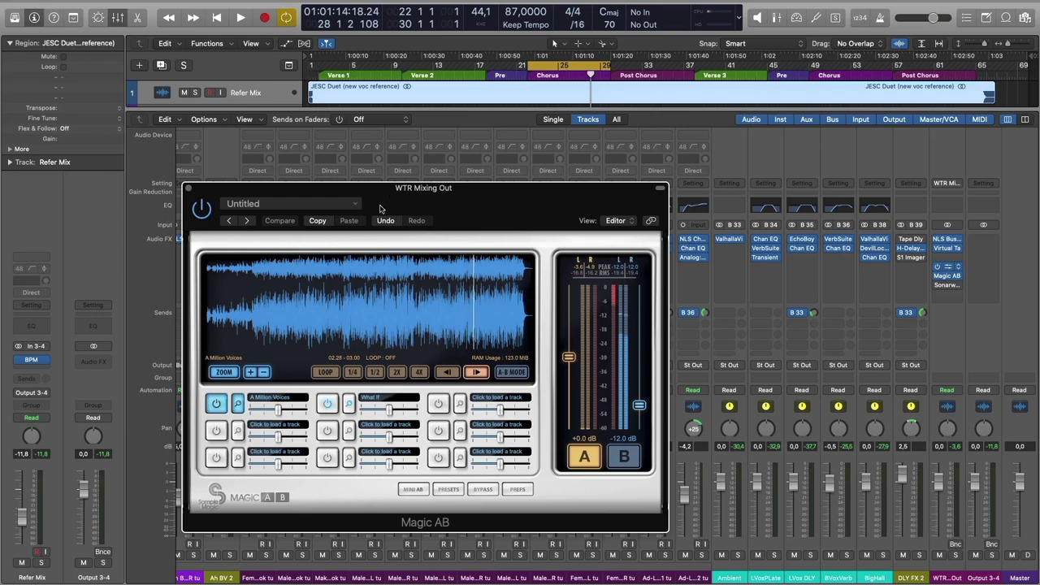
drag(387, 187, 429, 171)
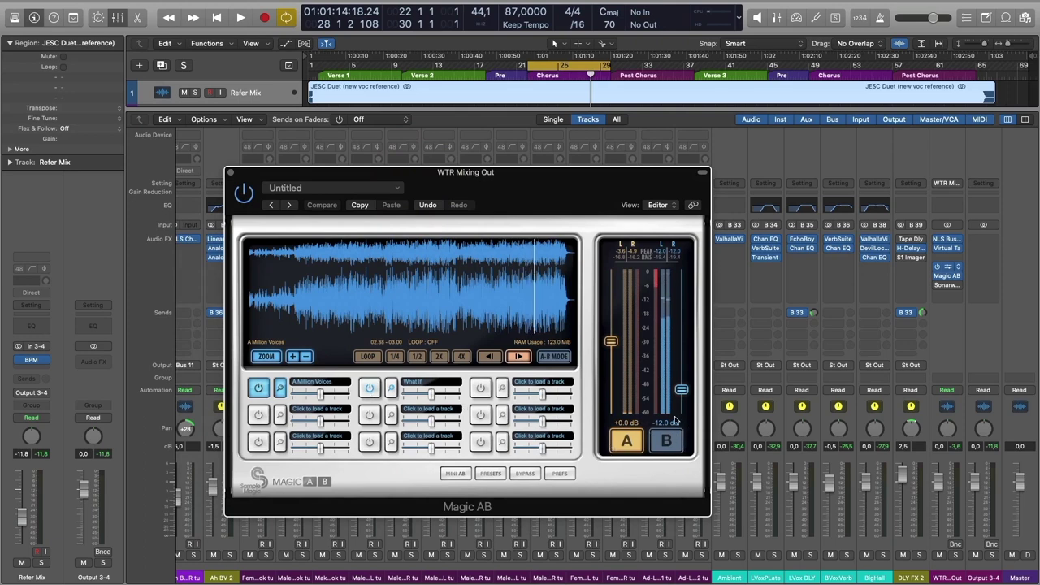
- Compare reference B with mix A in Magic AB, stop playback, and close the plug-in
click(667, 440)
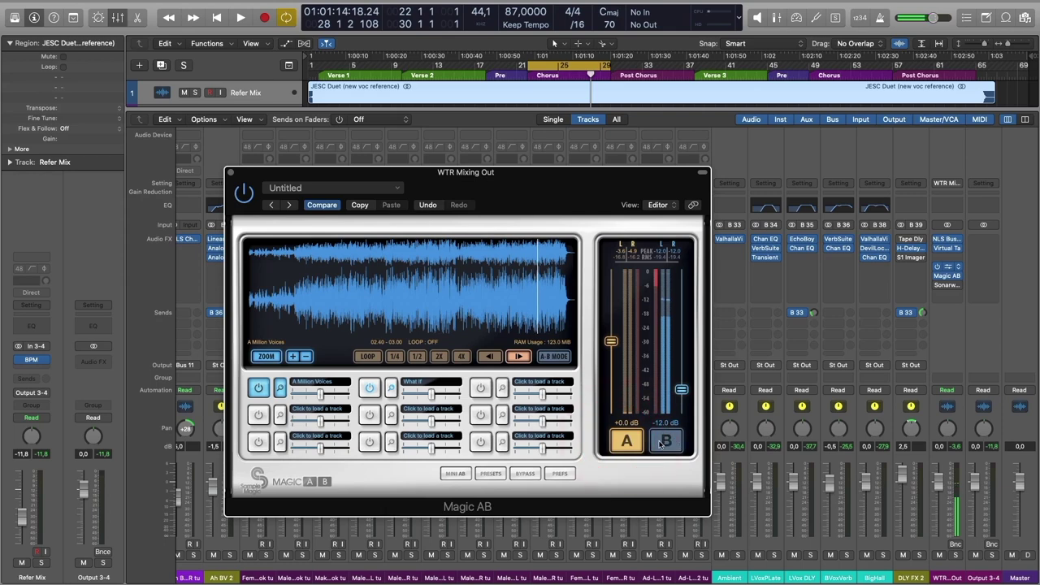
click(669, 440)
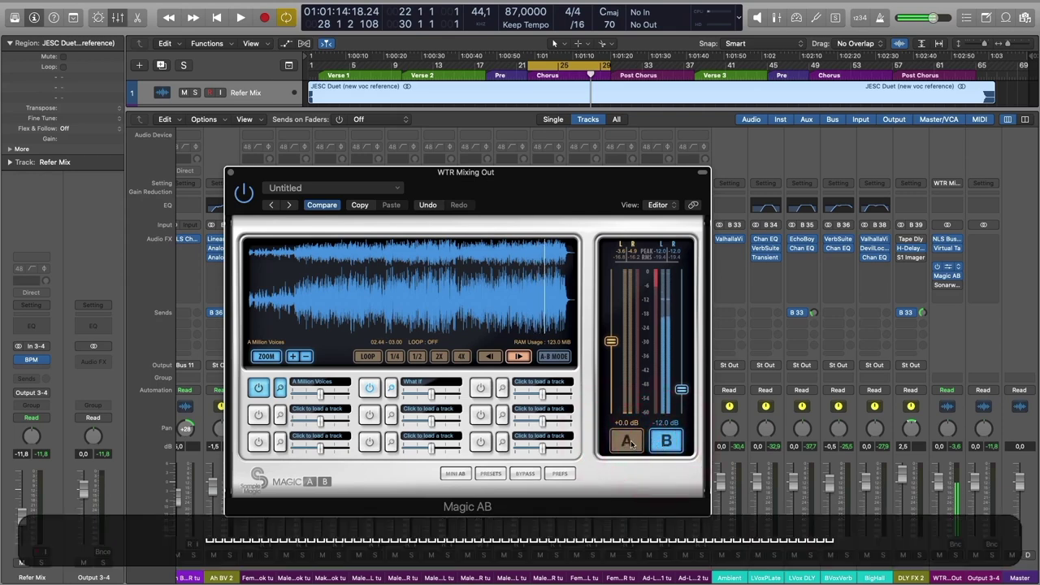
click(629, 441)
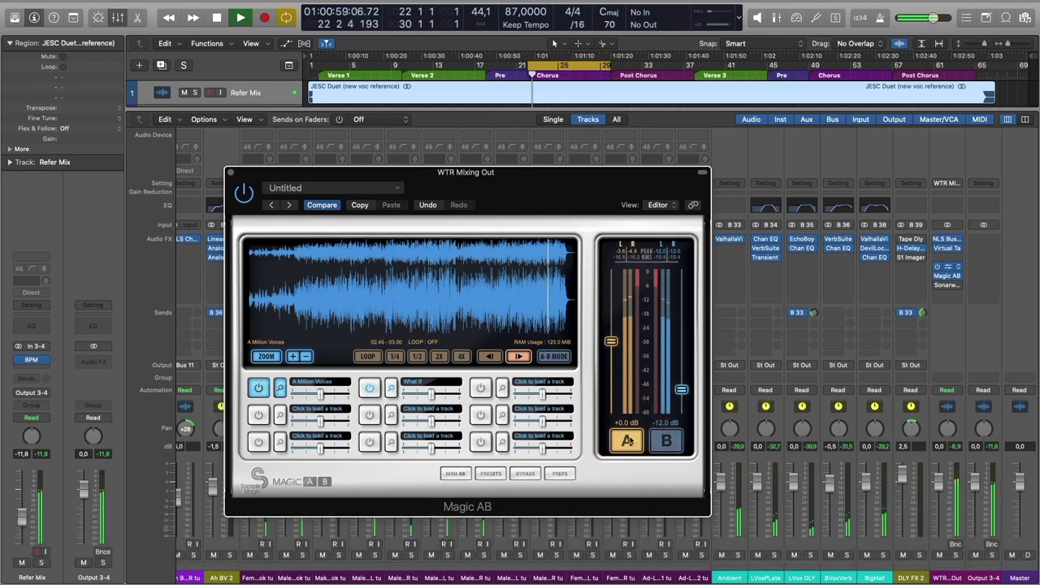
key(space)
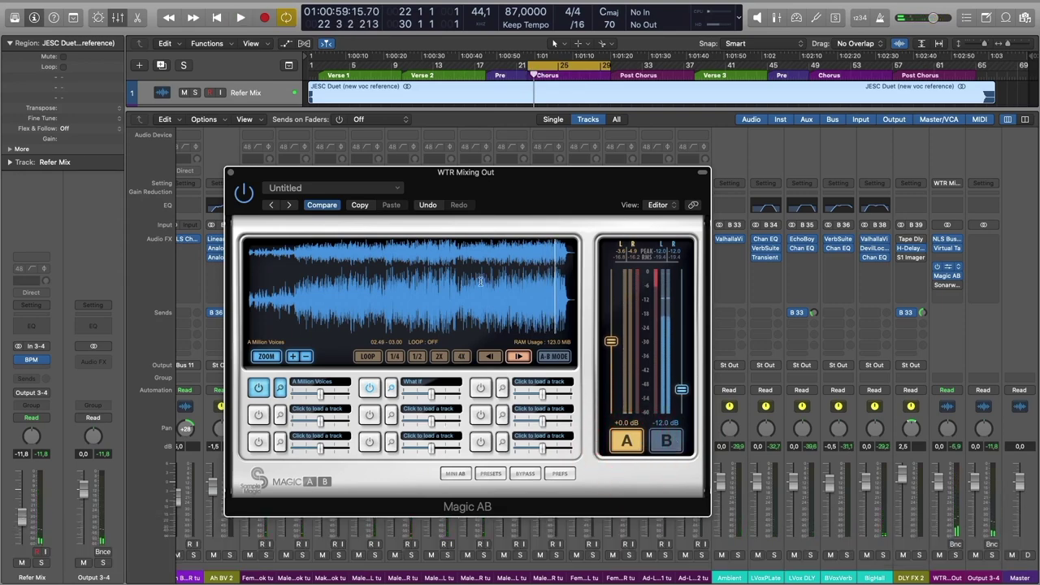
click(231, 172)
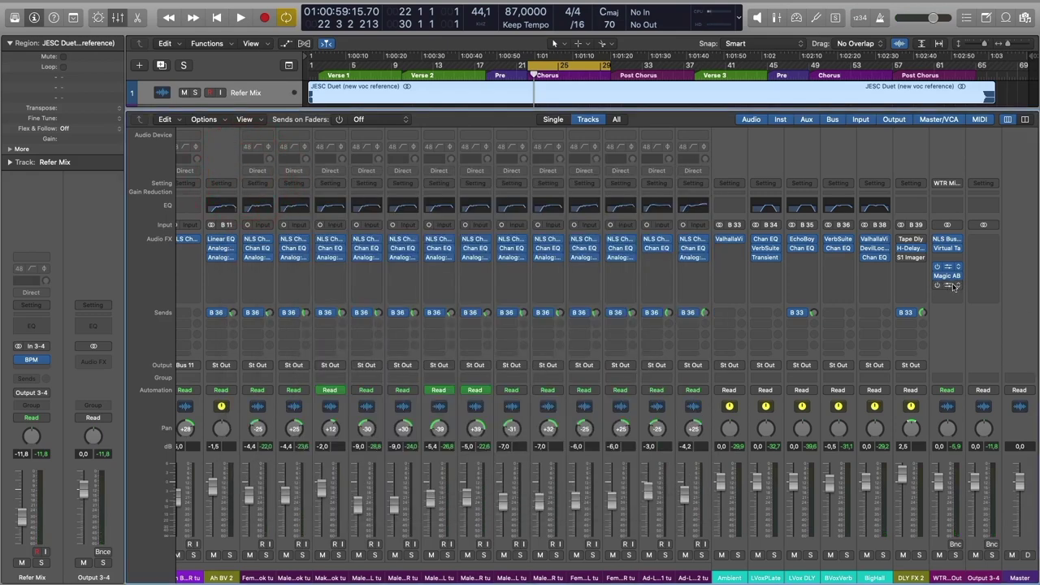
- View Sonarworks Reference 4 on WTR Mixing Out with its JBL WTR 03.2020 calibration curves, leave it bypassed, and close it
click(938, 285)
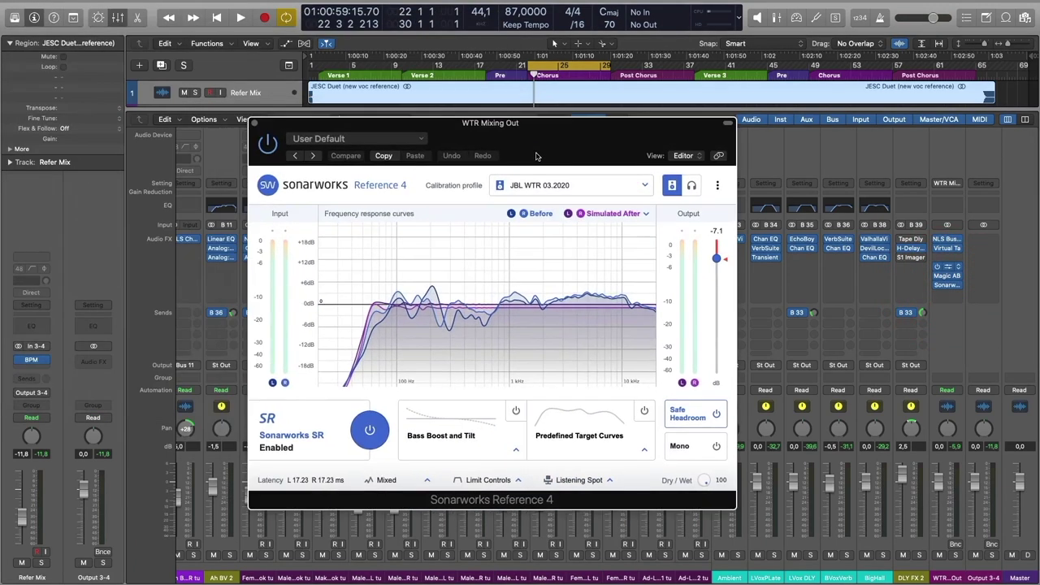
drag(301, 47, 537, 154)
click(269, 146)
click(256, 124)
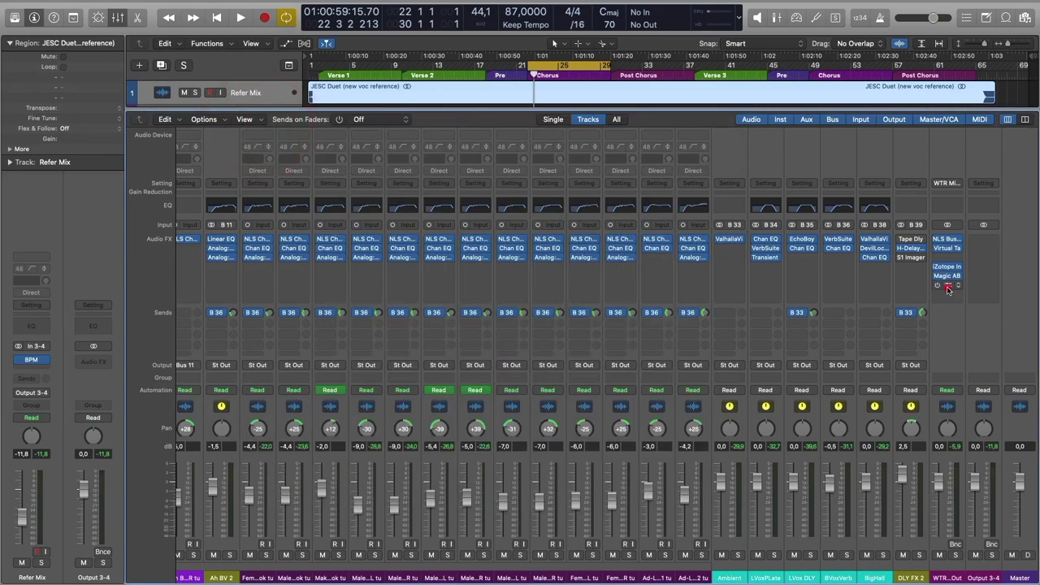
click(947, 285)
drag(426, 140, 495, 152)
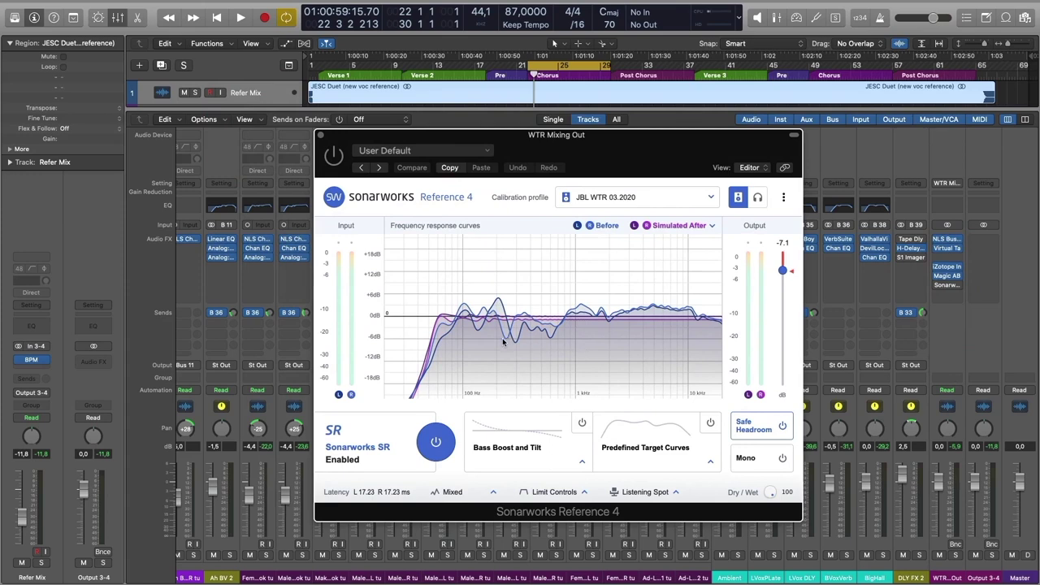
click(321, 136)
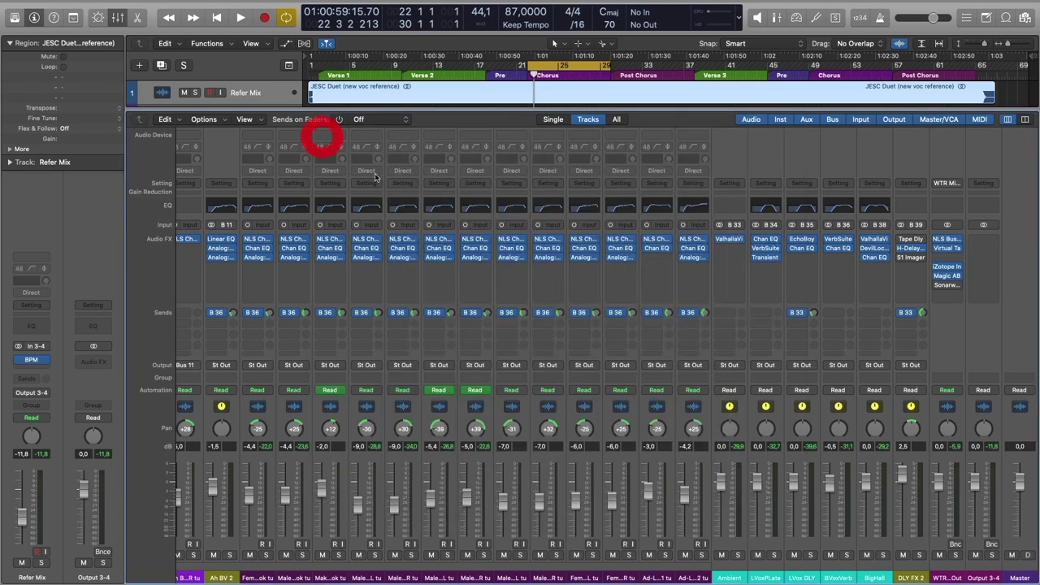
- Collapse the Drums and FX track stacks in the mixer to demonstrate folding, and expand both again
scroll(542, 268, left, 10)
scroll(543, 267, right, 10)
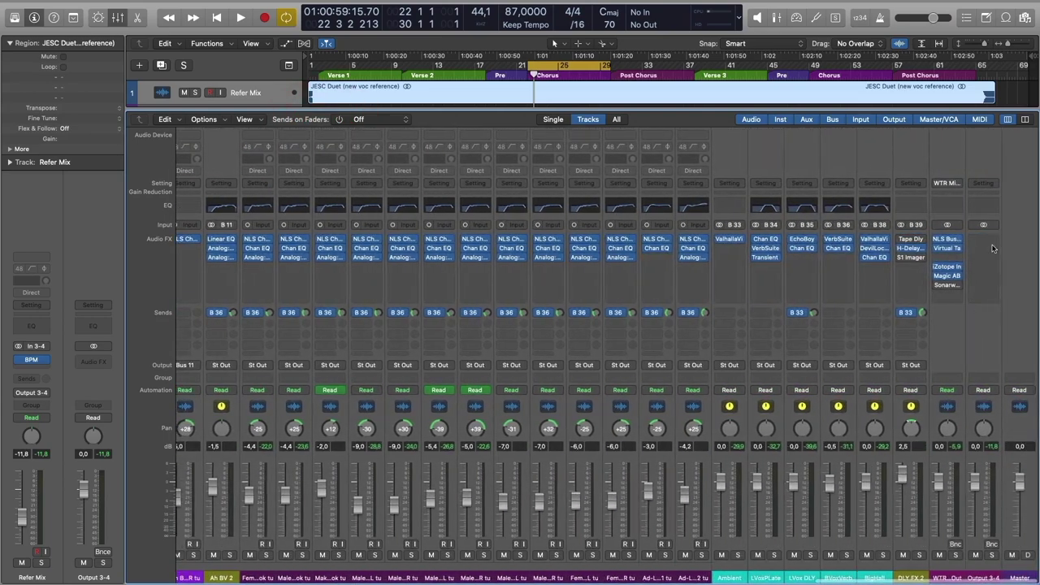
scroll(957, 293, left, 1)
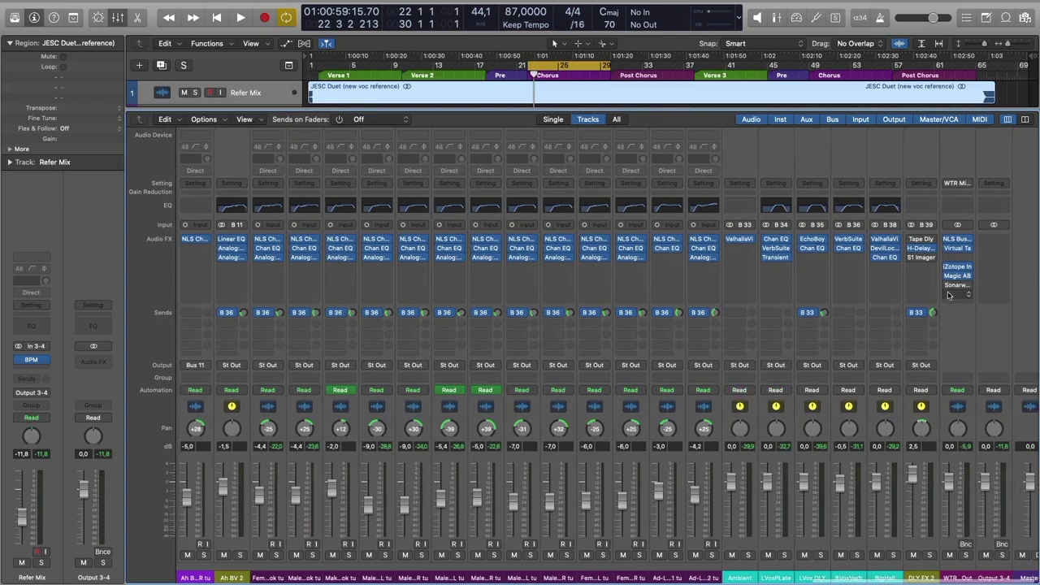
scroll(953, 346, left, 4)
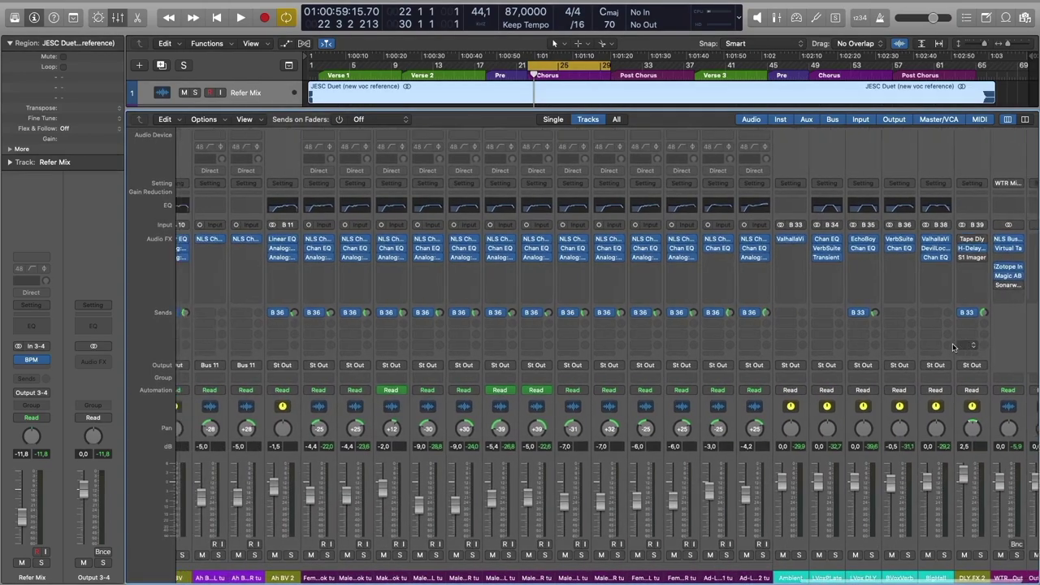
scroll(953, 343, left, 10)
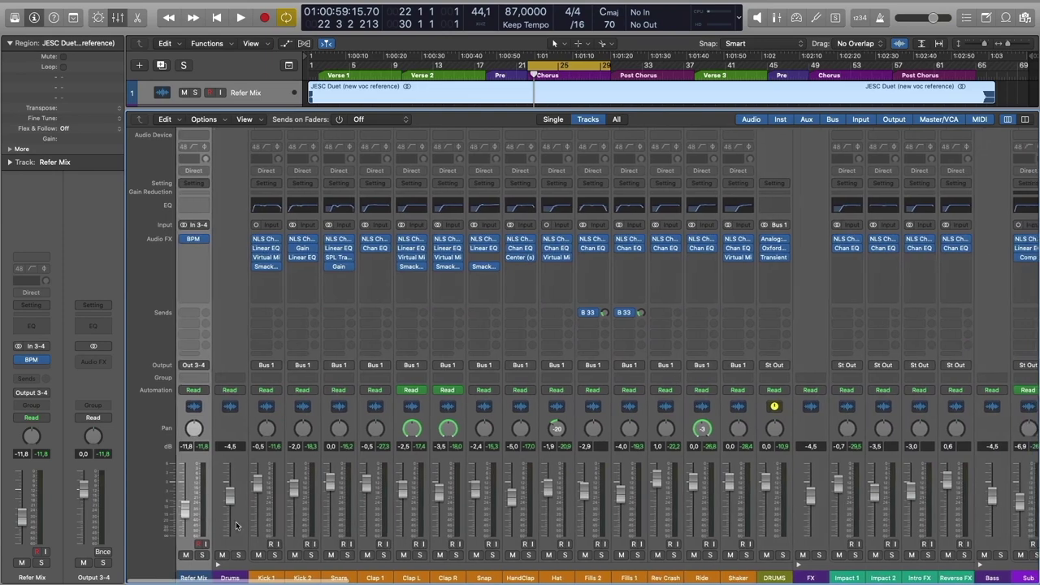
click(218, 565)
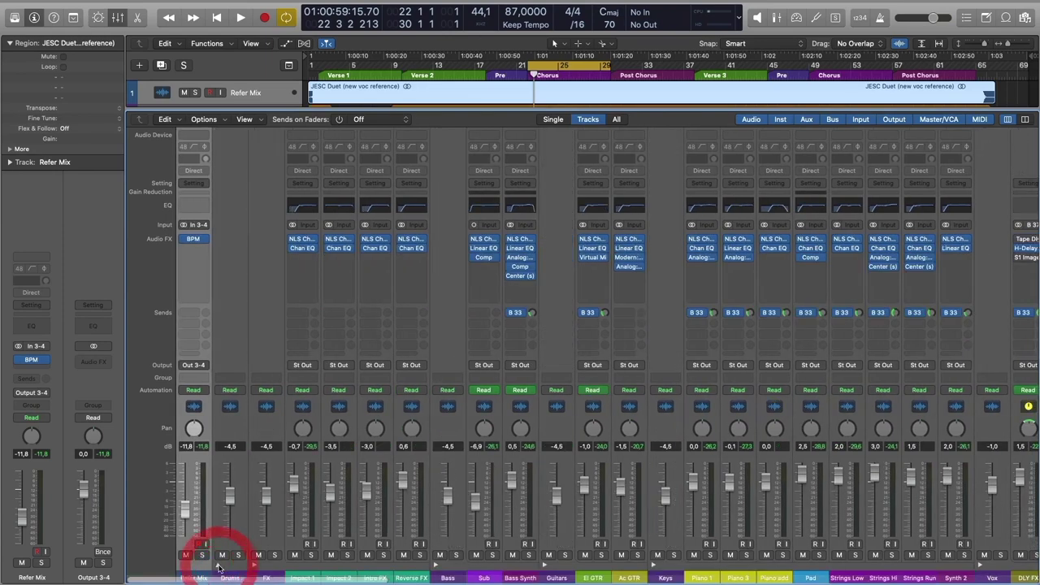
click(218, 565)
super+click(217, 565)
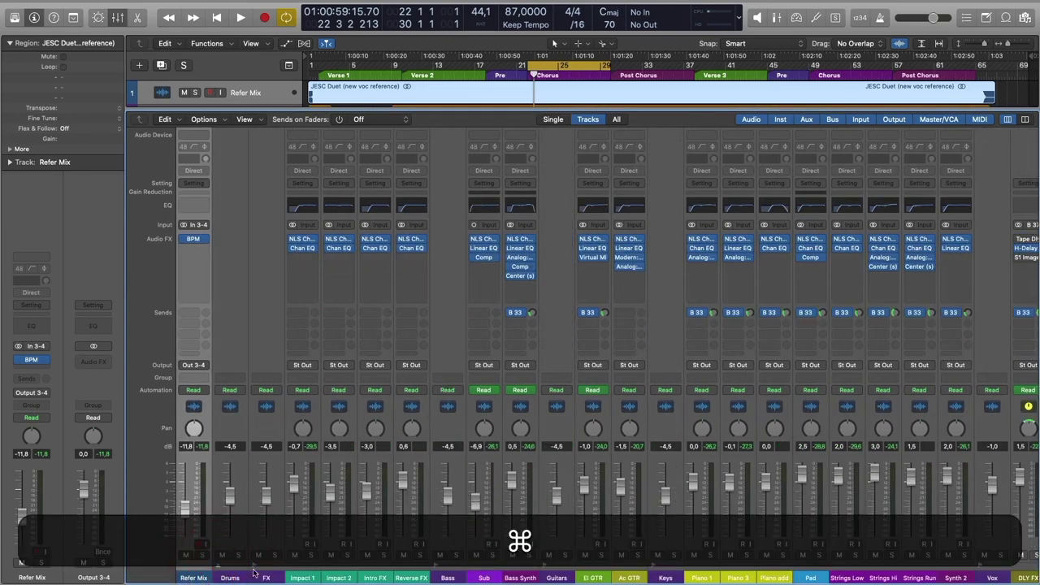
click(255, 566)
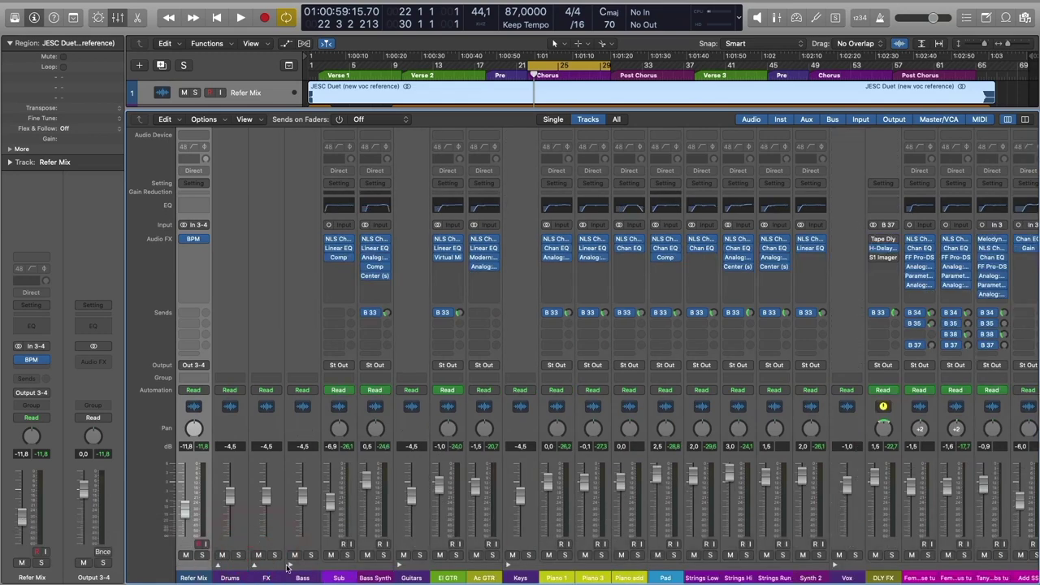
click(254, 566)
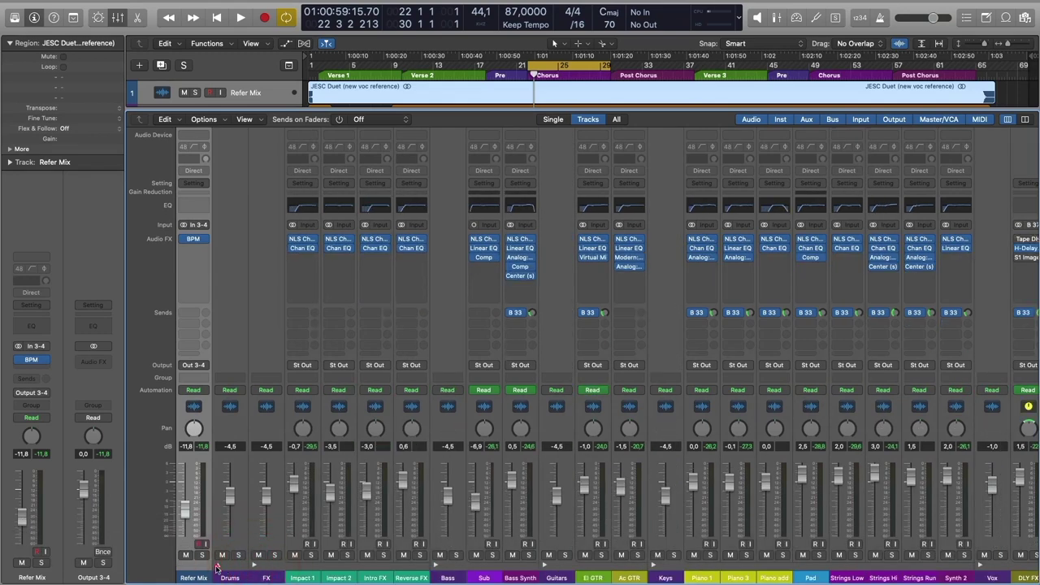
click(218, 565)
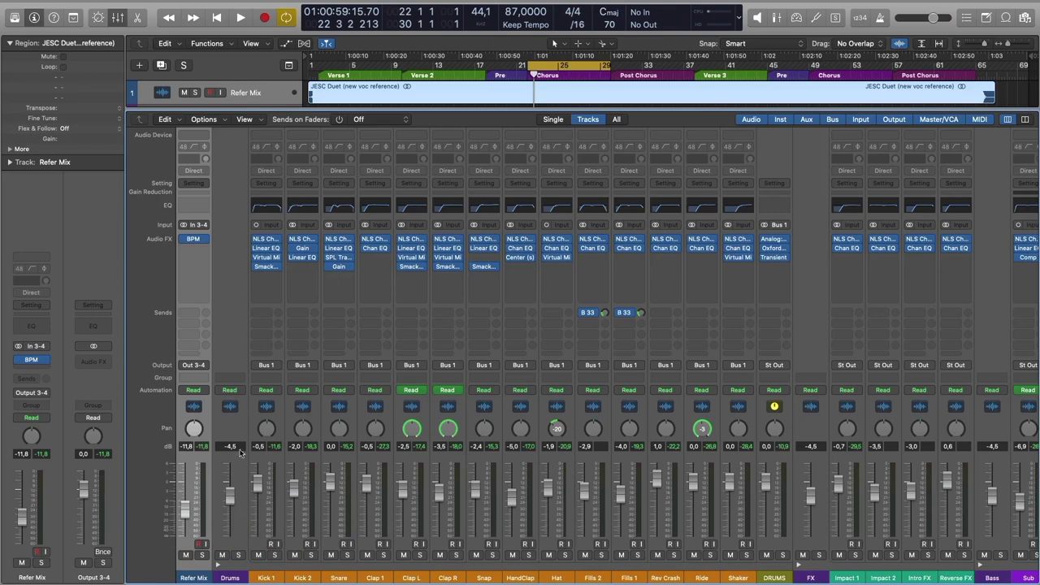
- Look up the Create Track Stack command, and return to the mixer without running it
click(136, 6)
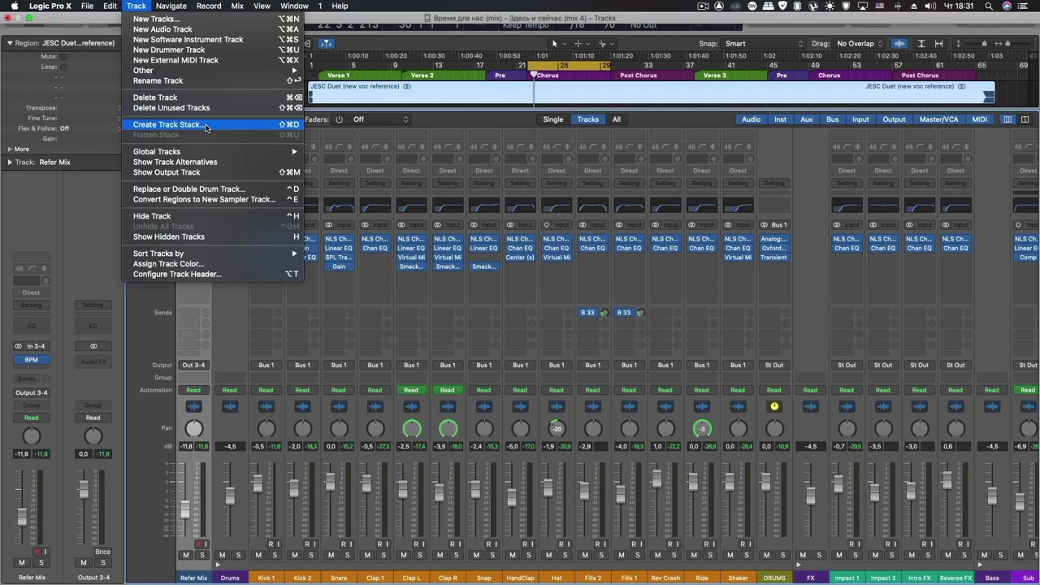
click(247, 530)
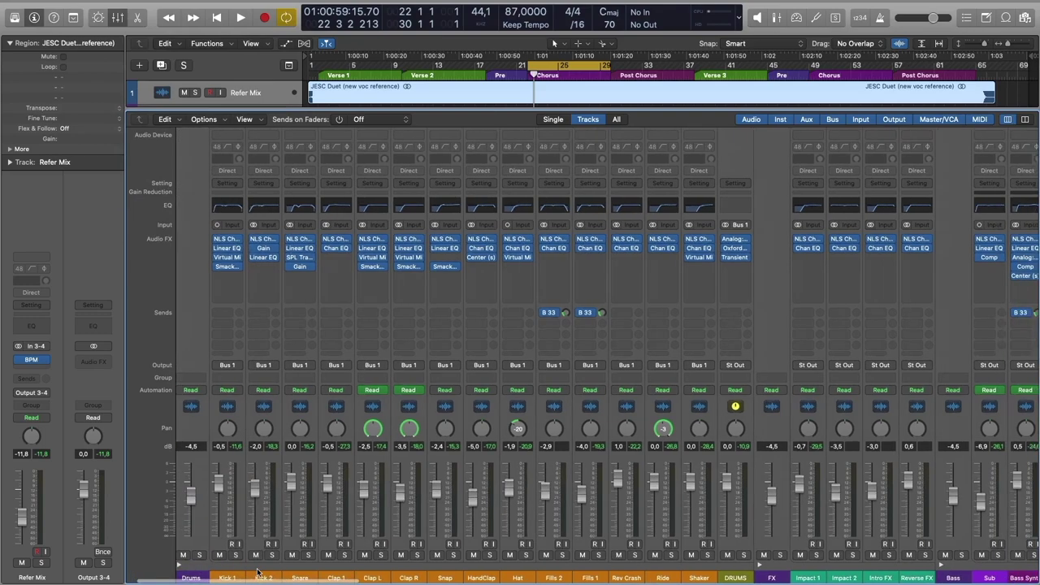
scroll(242, 549, right, 5)
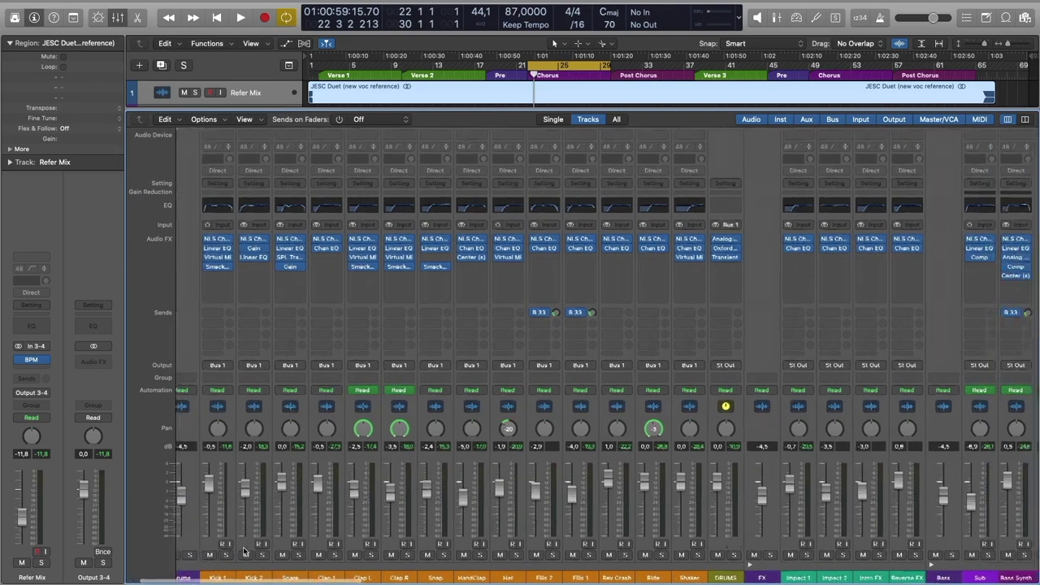
scroll(243, 552, right, 1)
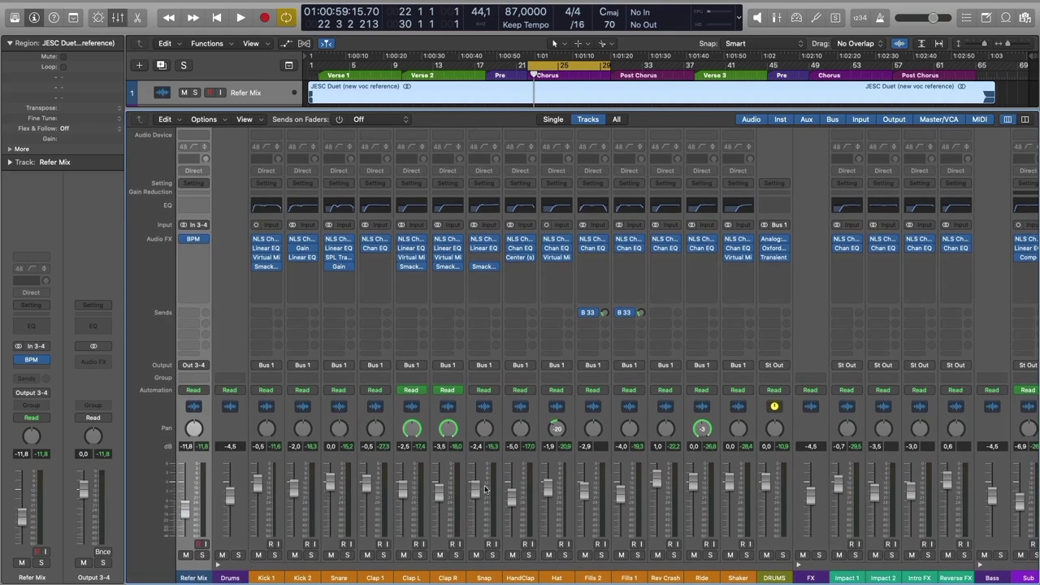
- Examine how the mixer channels are grouped into stacks, from Drums through the vocal tracks, and return to the first channel
scroll(479, 498, right, 8)
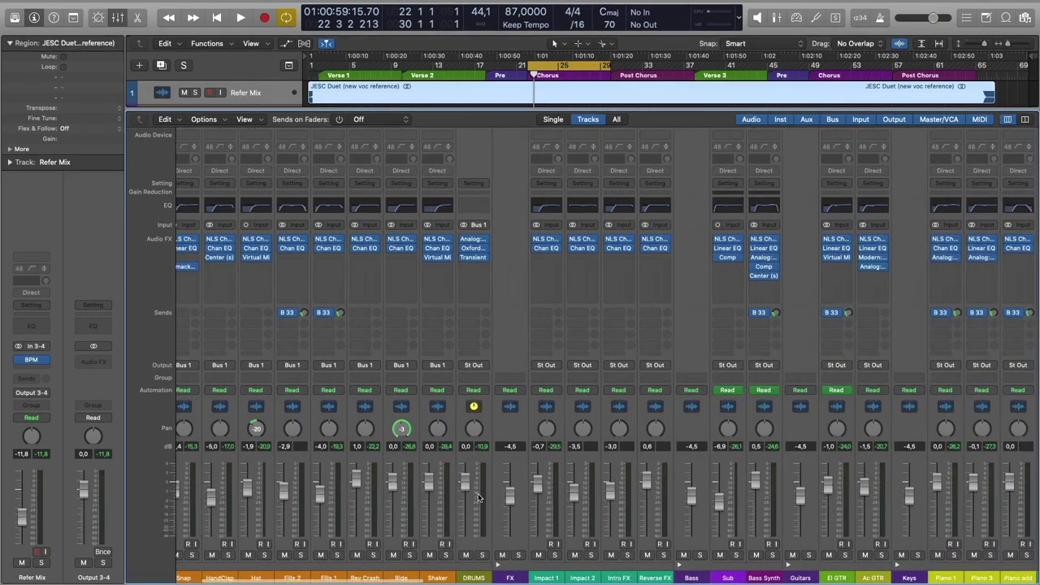
scroll(478, 498, right, 7)
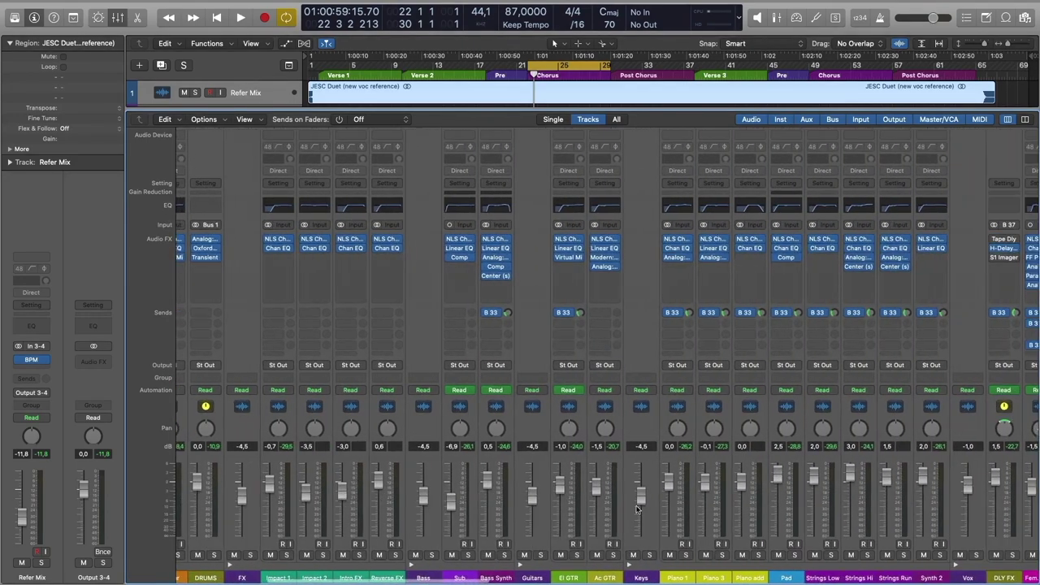
scroll(516, 503, right, 10)
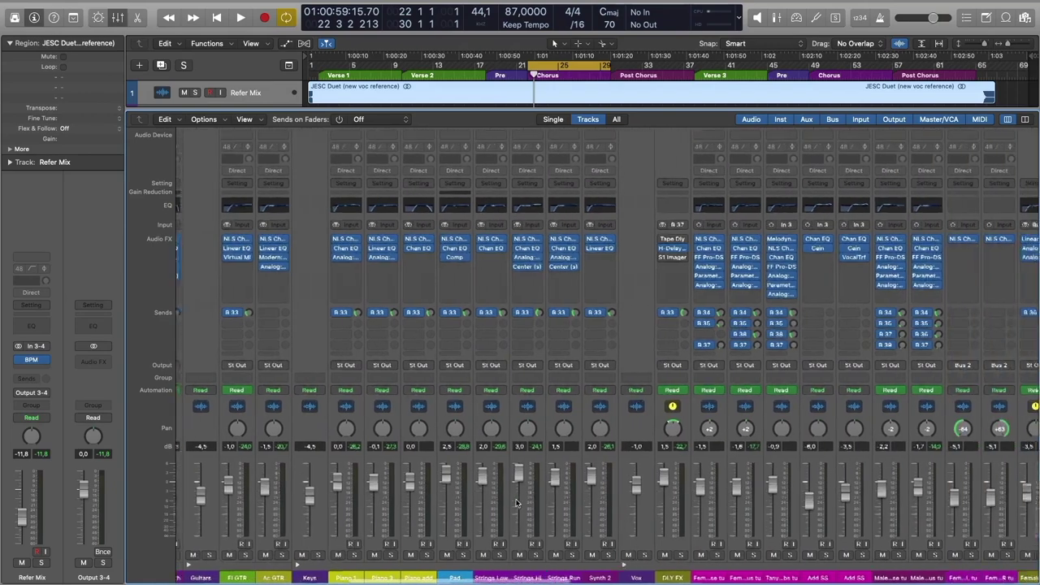
scroll(528, 504, left, 1)
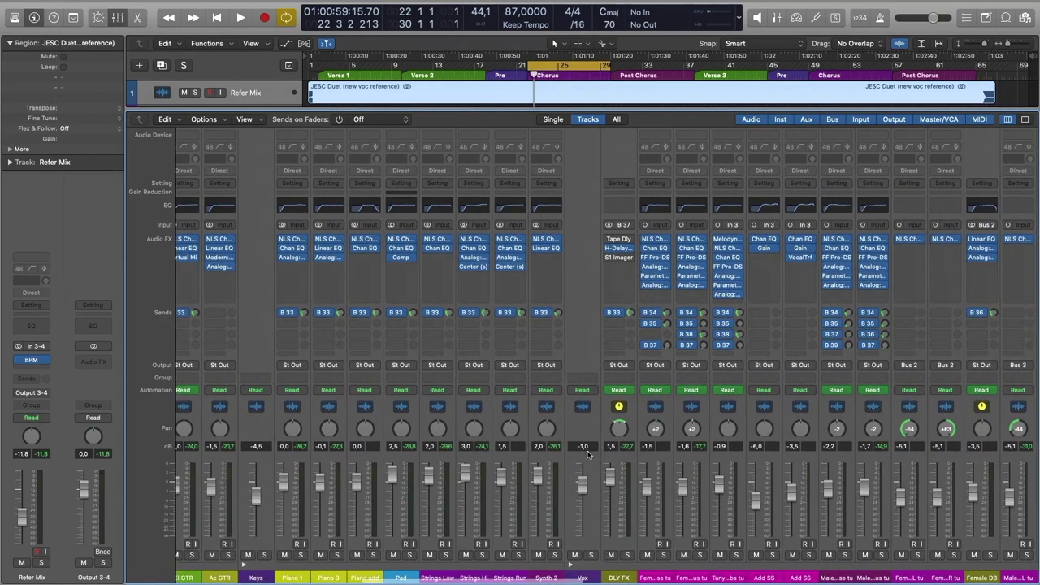
scroll(586, 452, right, 20)
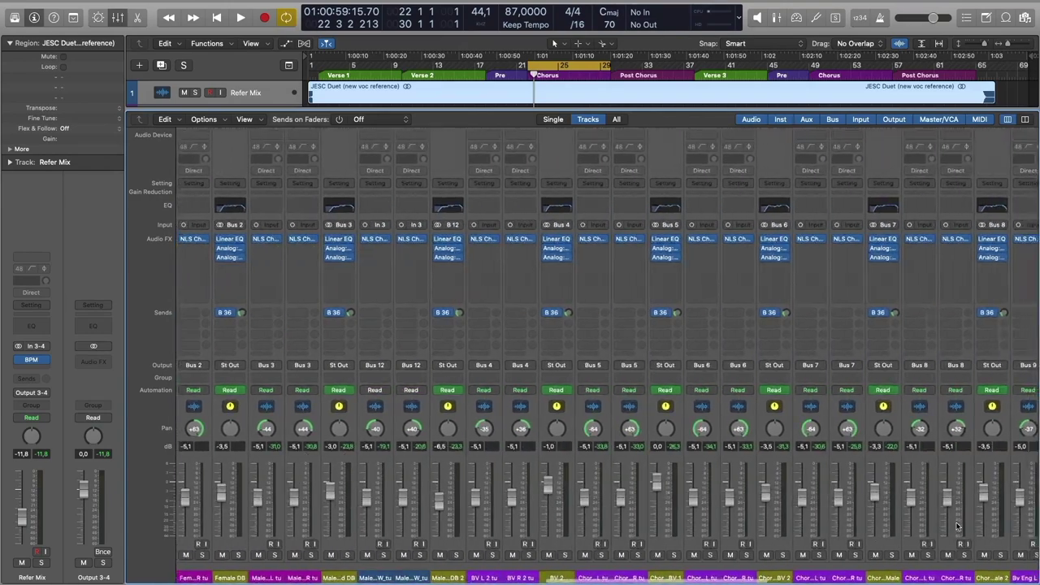
scroll(958, 527, left, 20)
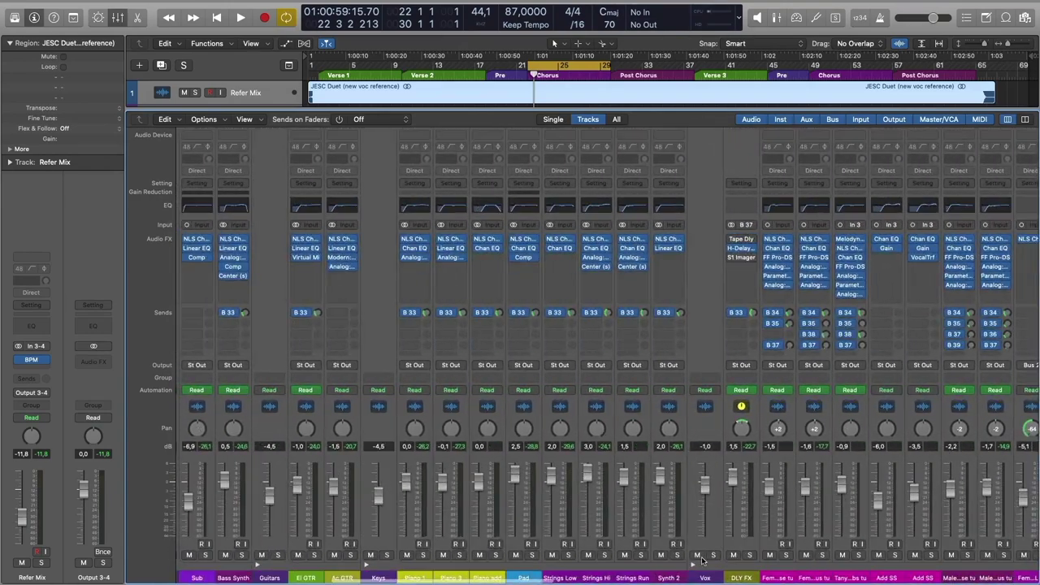
scroll(534, 542, left, 5)
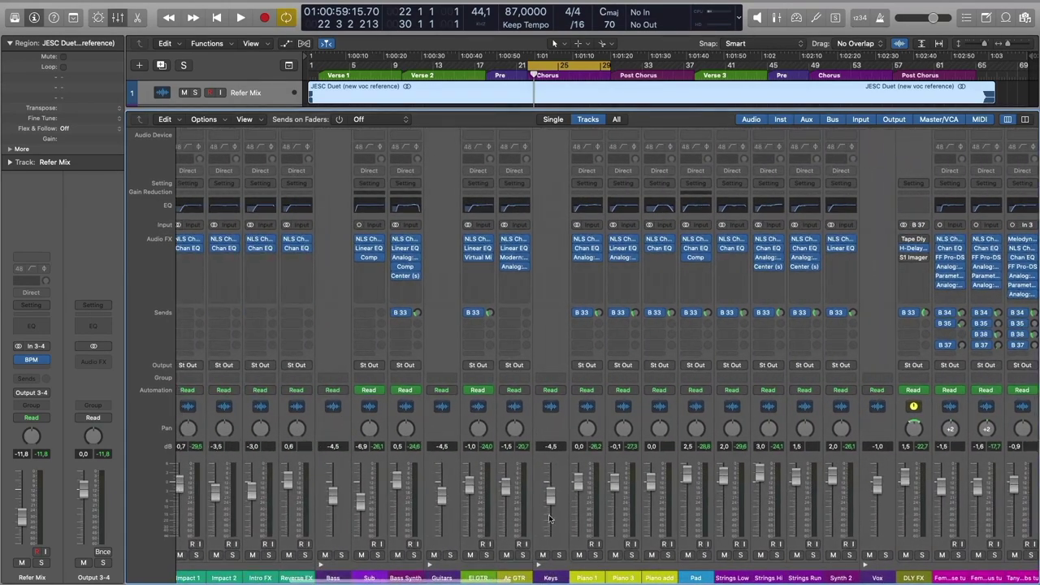
scroll(442, 448, left, 5)
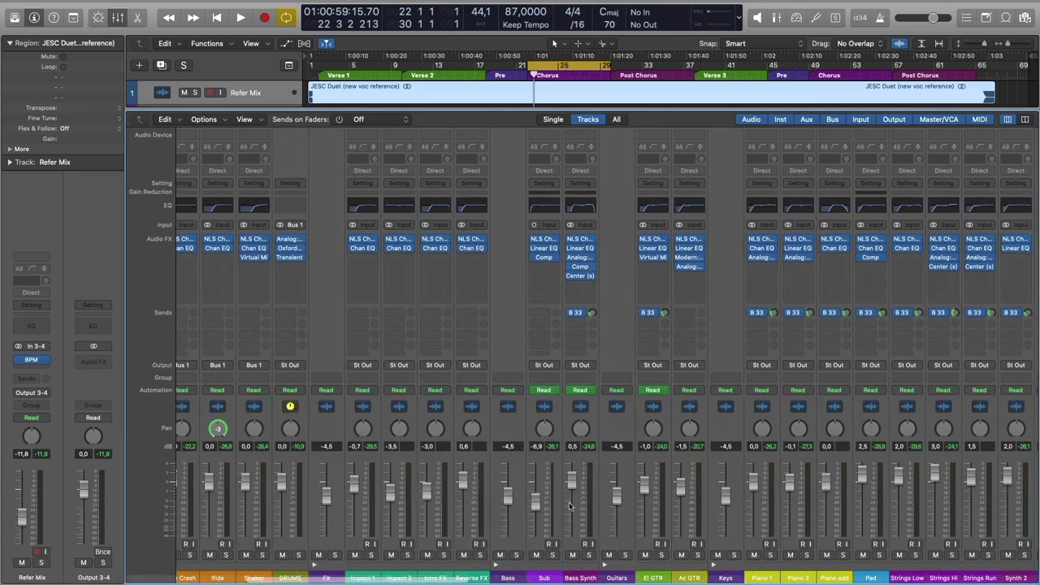
scroll(604, 430, left, 7)
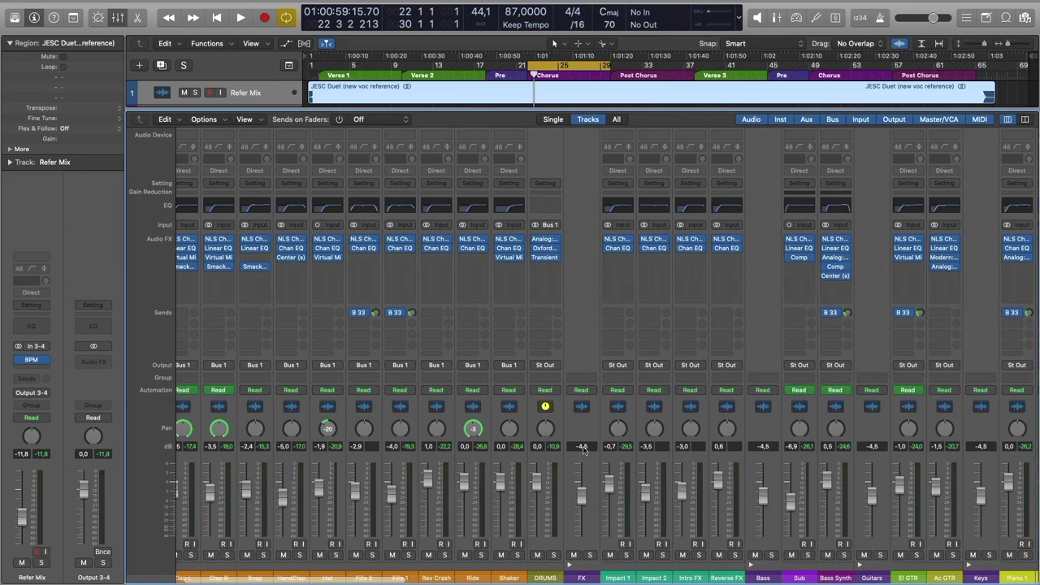
scroll(594, 551, left, 6)
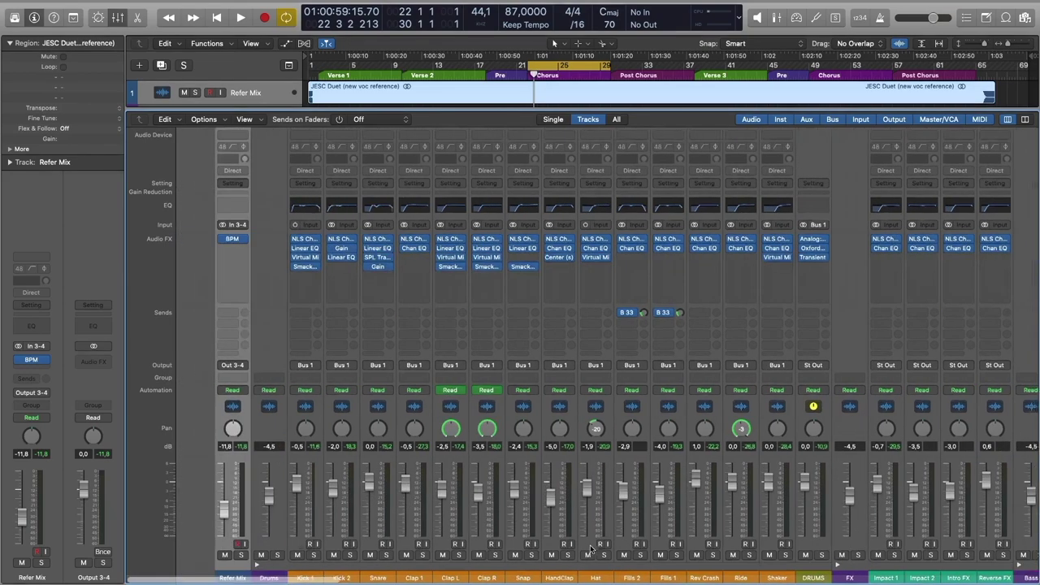
- Collapse the Drums, FX, Bass, Guitars, Keys and Vox track stacks in the mixer
click(218, 566)
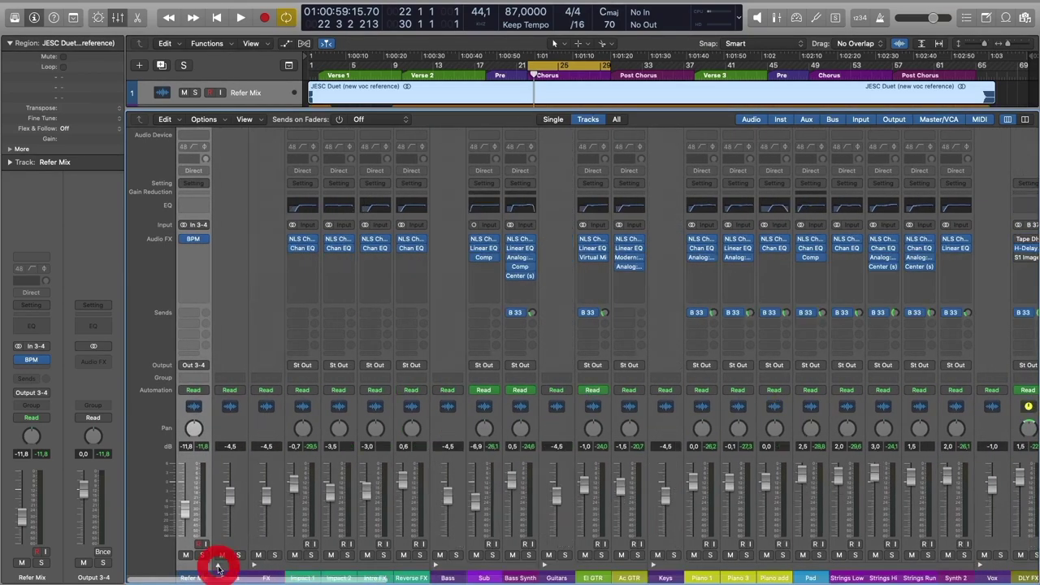
click(253, 565)
click(290, 566)
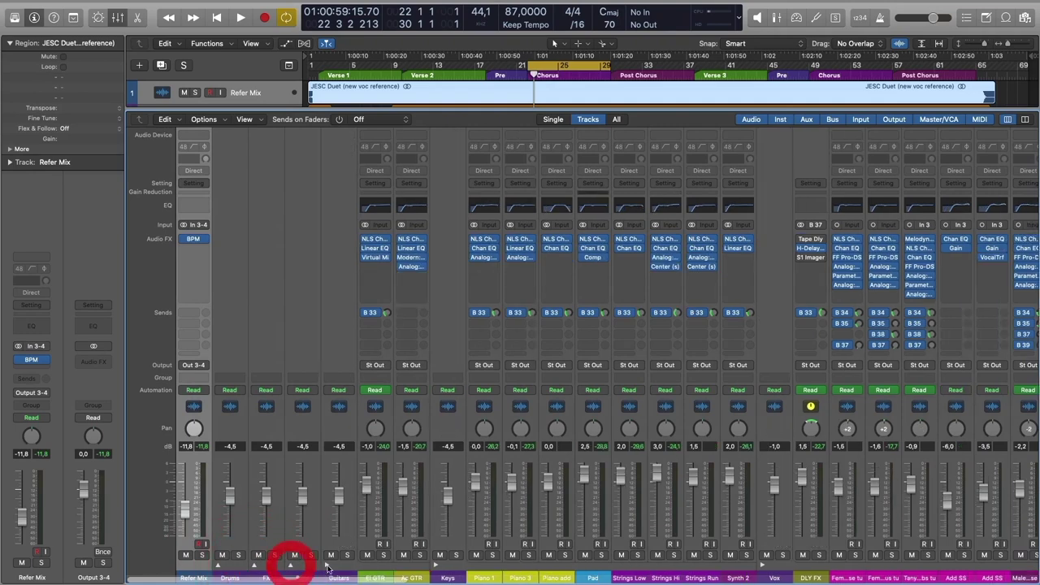
click(328, 566)
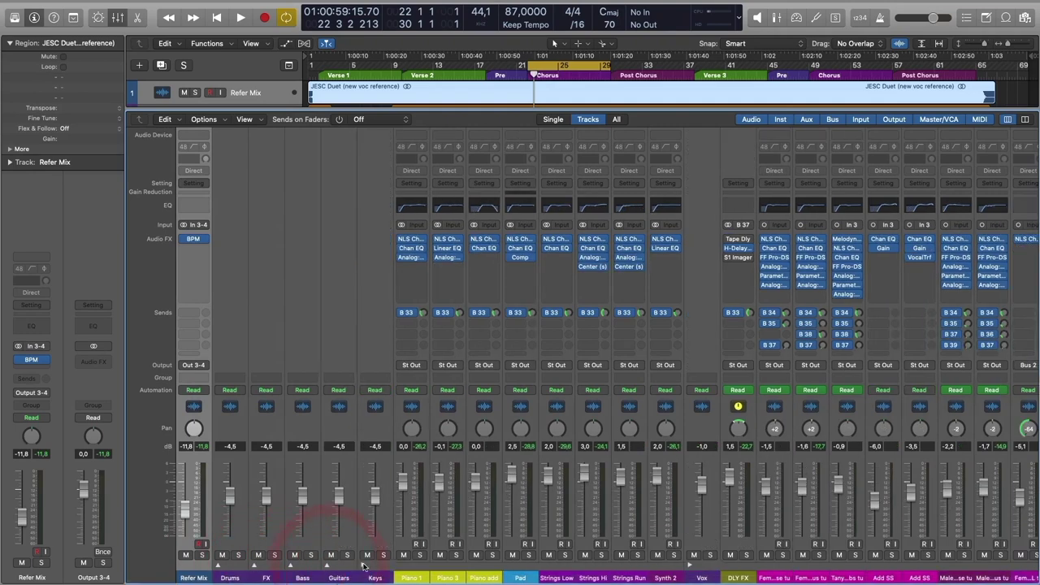
click(363, 566)
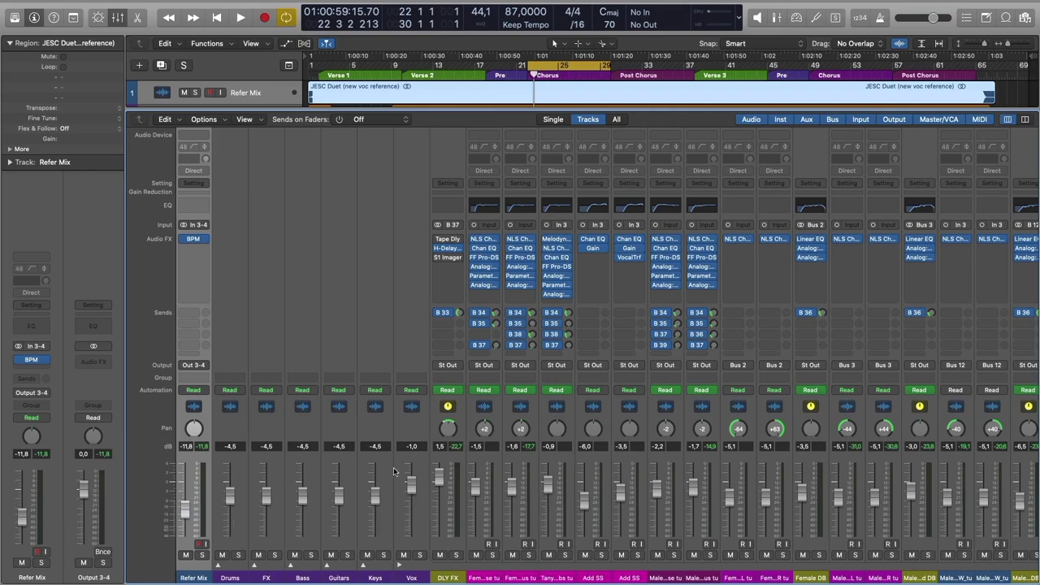
scroll(376, 521, right, 20)
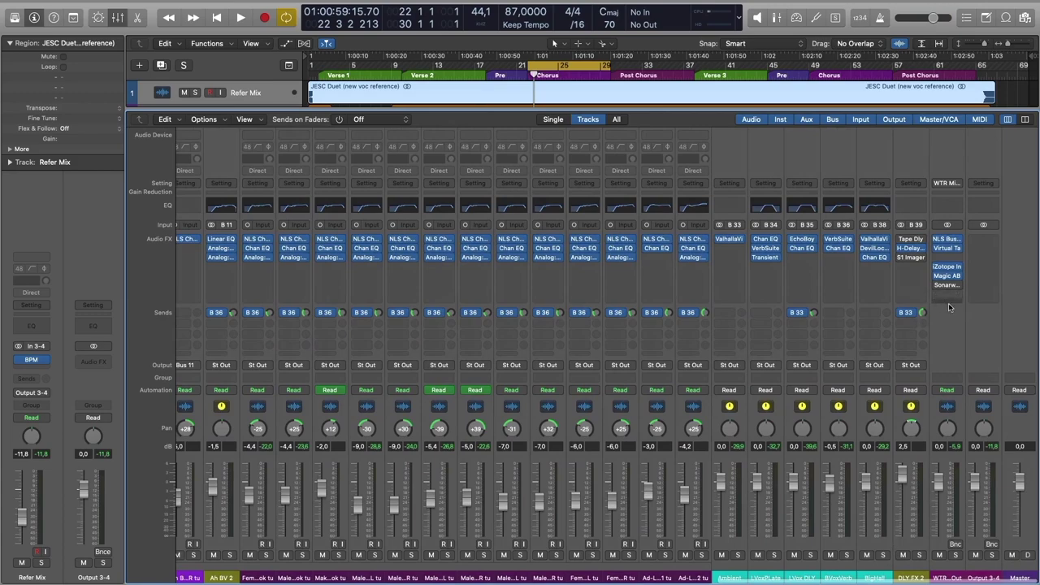
scroll(781, 380, left, 15)
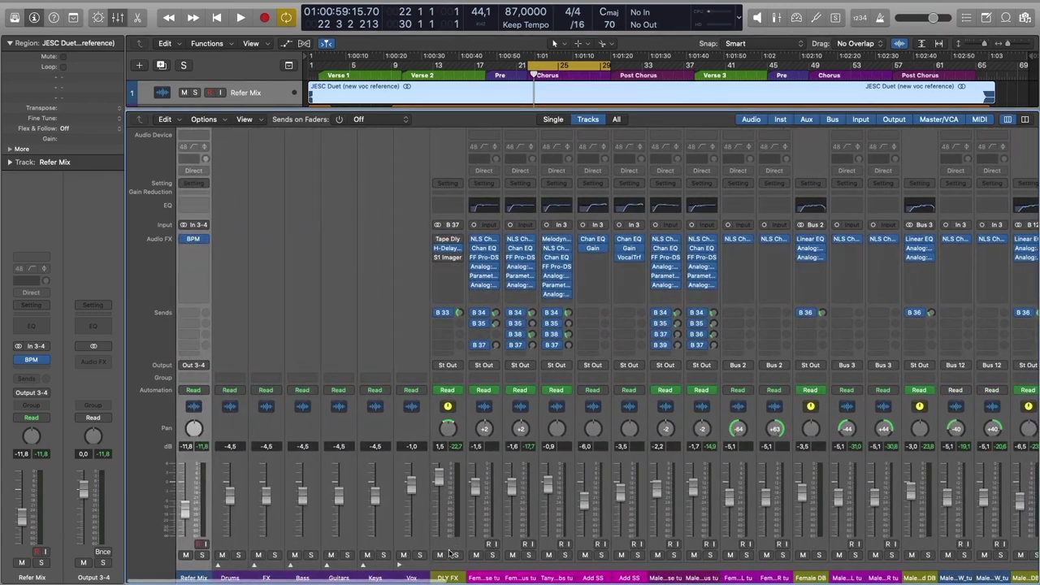
click(402, 566)
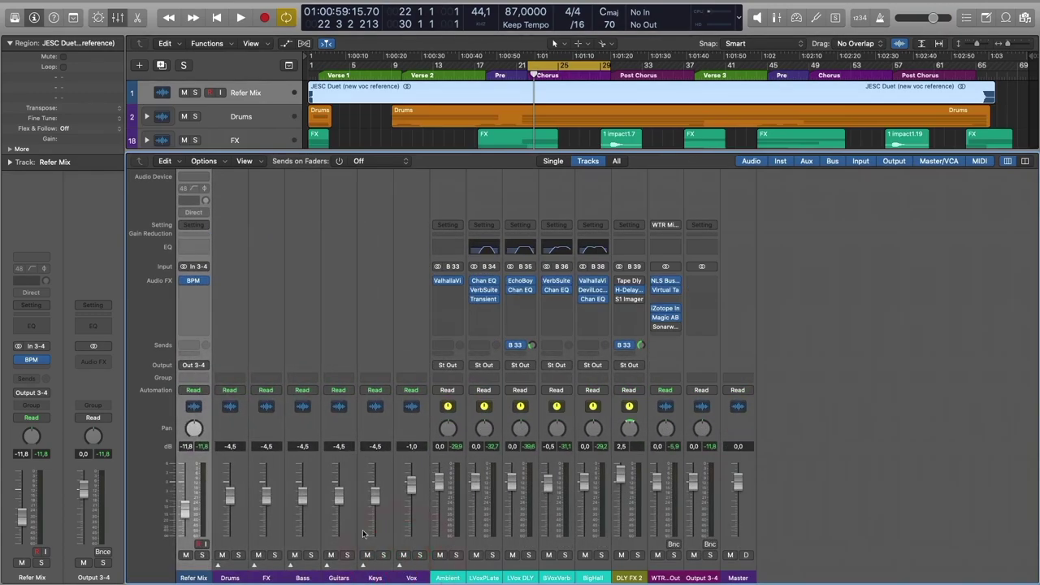
- Select the track stacks from Drums to Vox, and briefly expand and recollapse Drums, FX and Guitars to demonstrate folding
drag(230, 579, 378, 579)
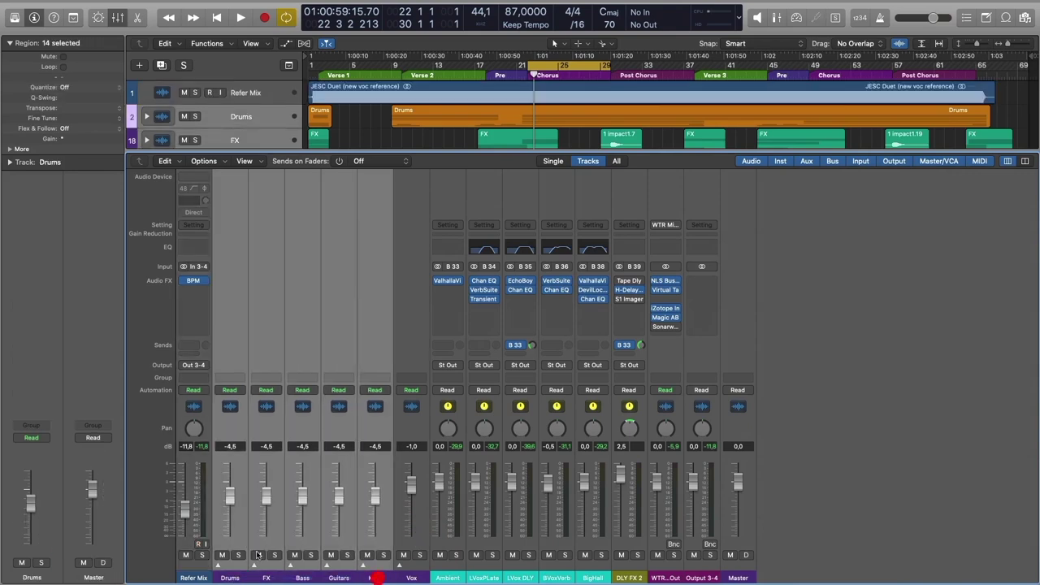
drag(239, 580, 413, 559)
click(217, 565)
click(217, 565)
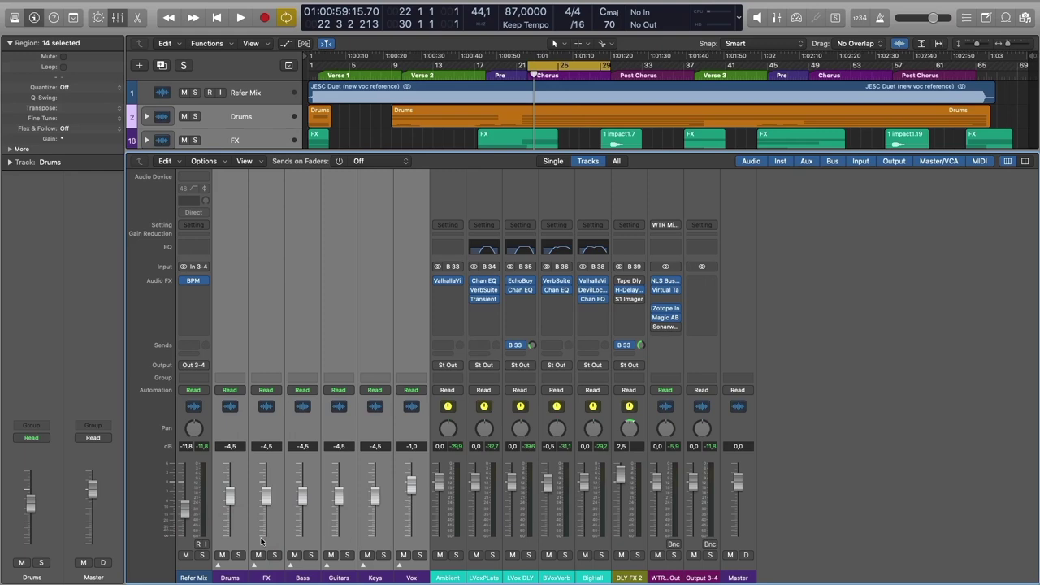
click(255, 565)
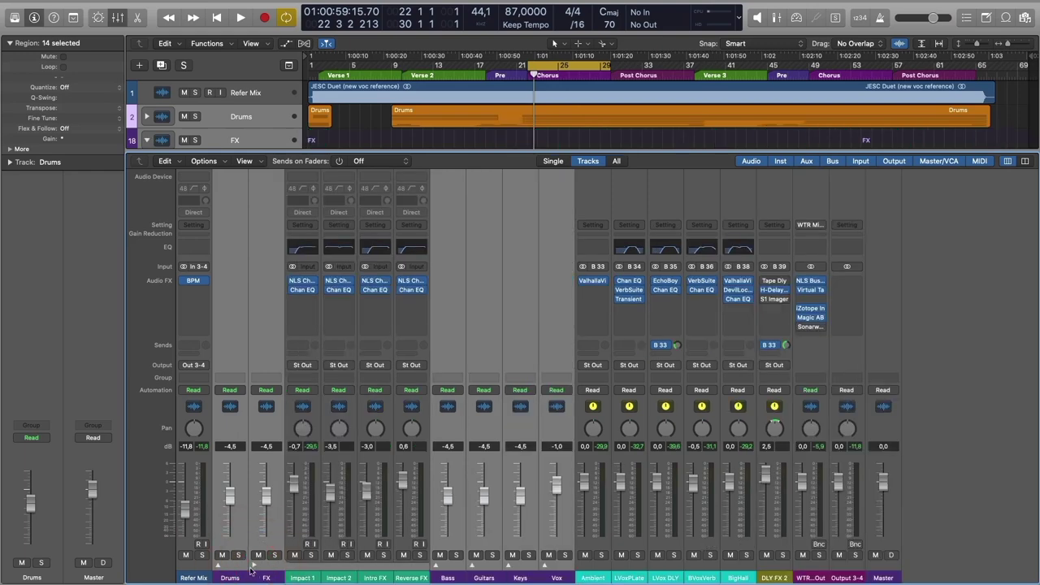
click(254, 565)
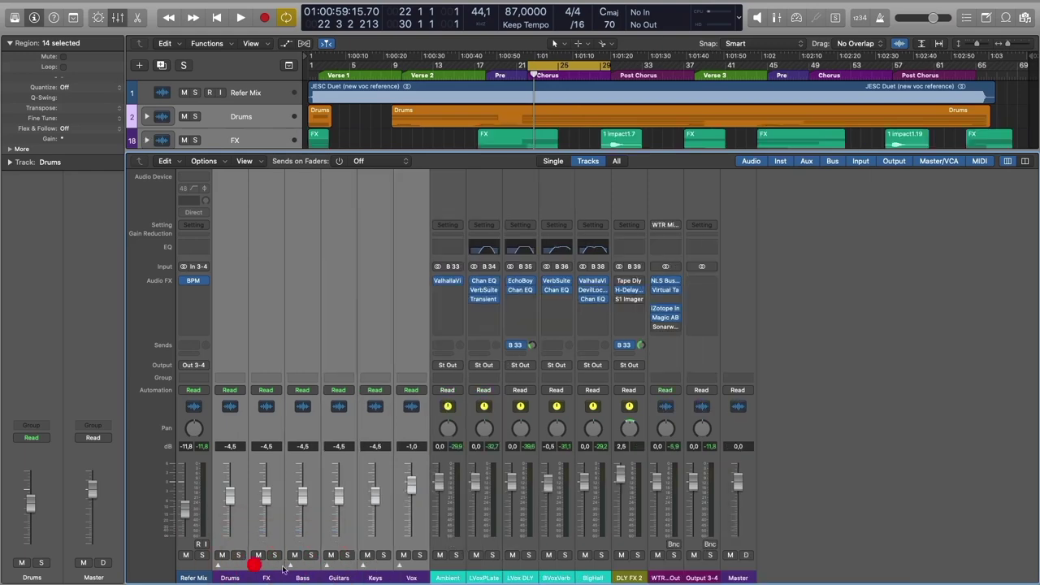
click(326, 565)
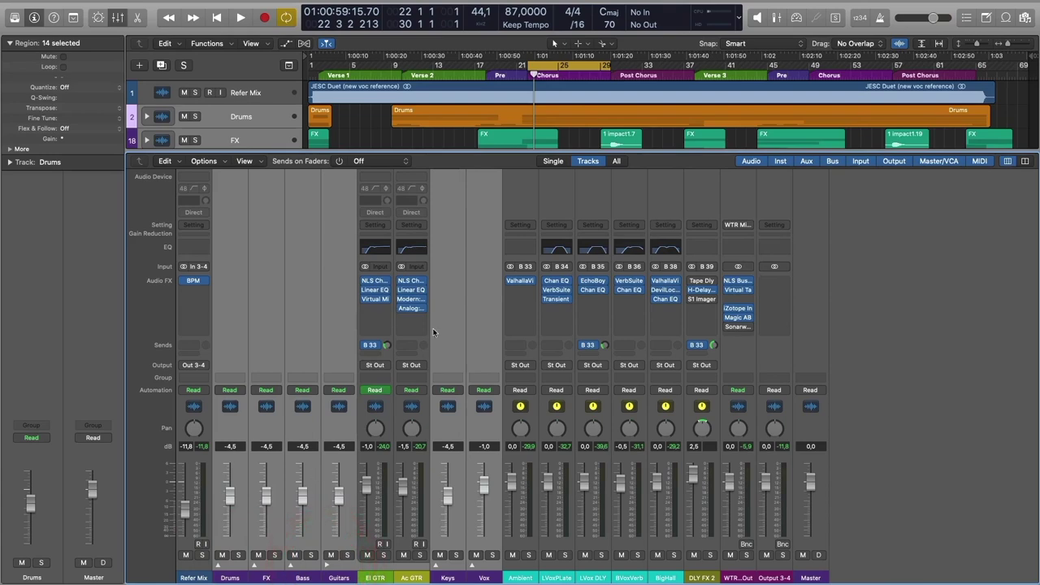
click(327, 565)
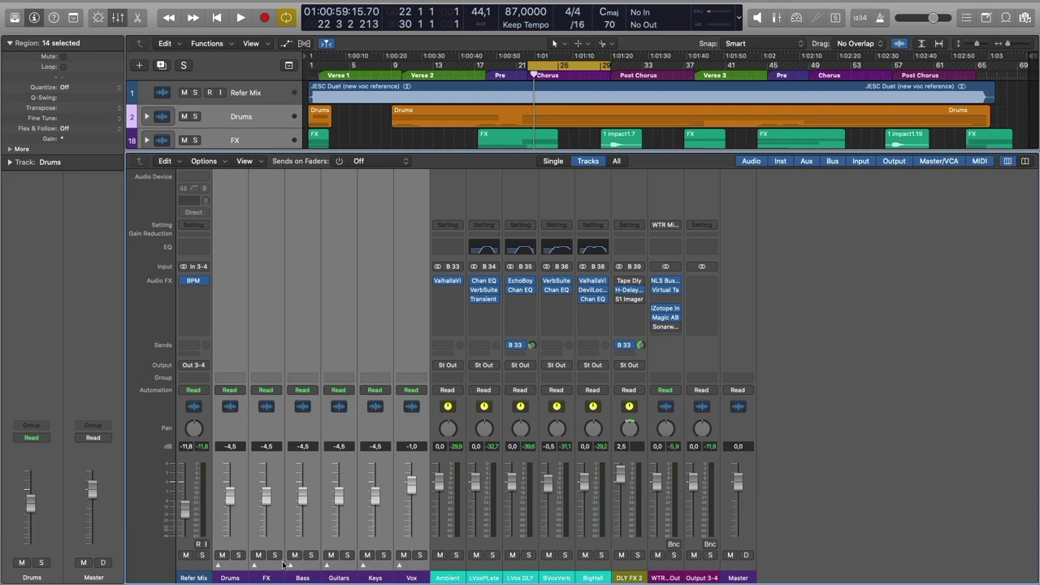
- Demonstrate balancing by moving the selected Drums through Keys faders together during playback, and handling the Vox stack separately
drag(242, 576, 361, 573)
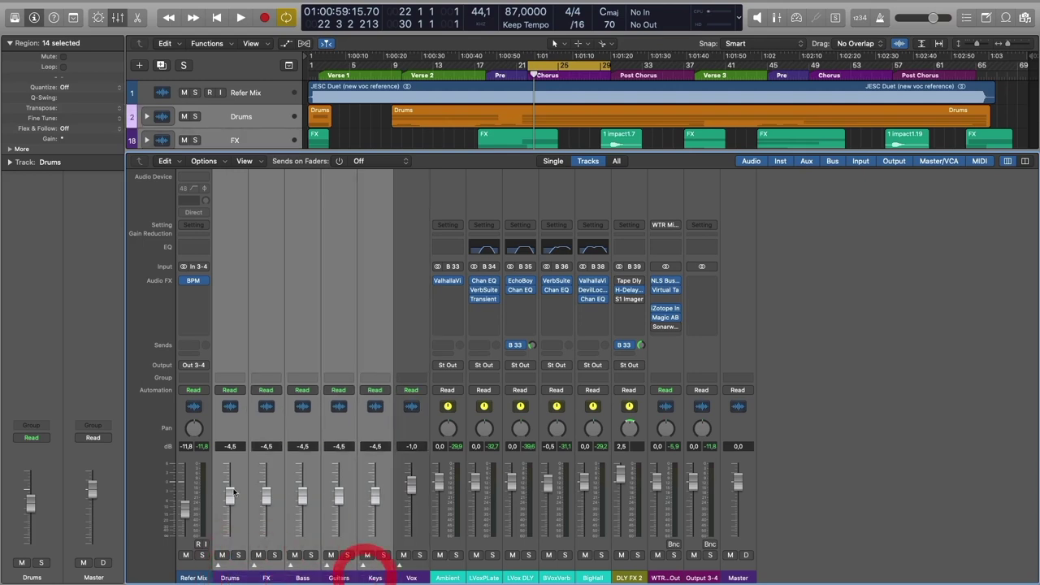
key(space)
drag(223, 499, 249, 497)
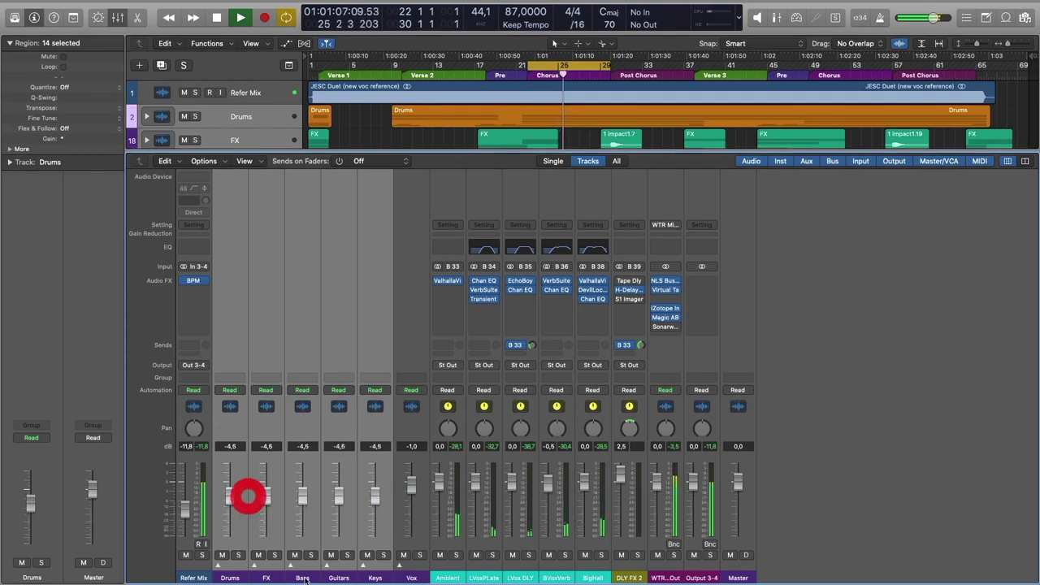
key(space)
mouse_move(411, 488)
mouse_down()
mouse_move(411, 475)
mouse_move(412, 509)
mouse_move(413, 482)
mouse_up()
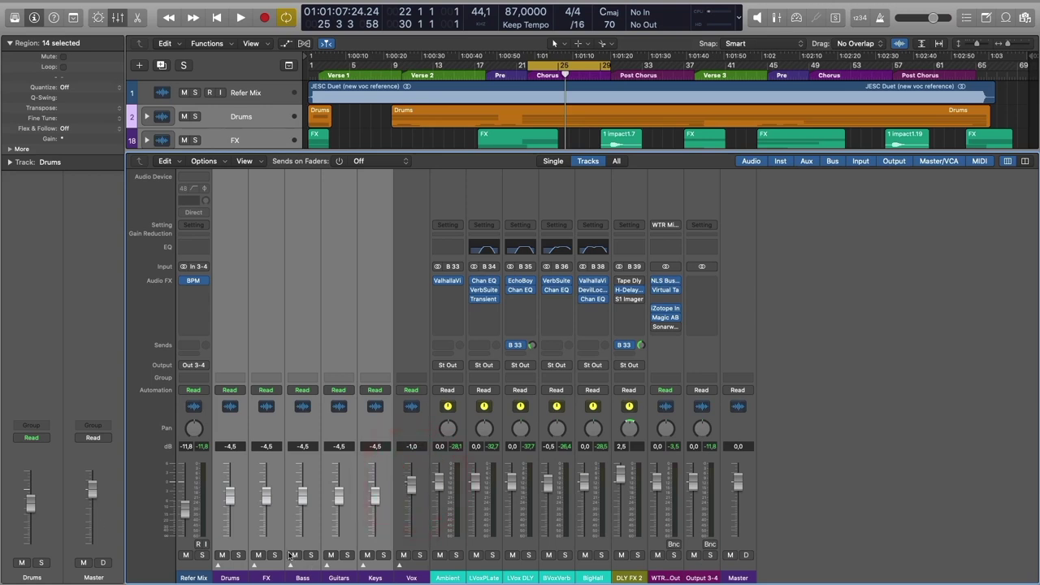
click(234, 578)
click(412, 577)
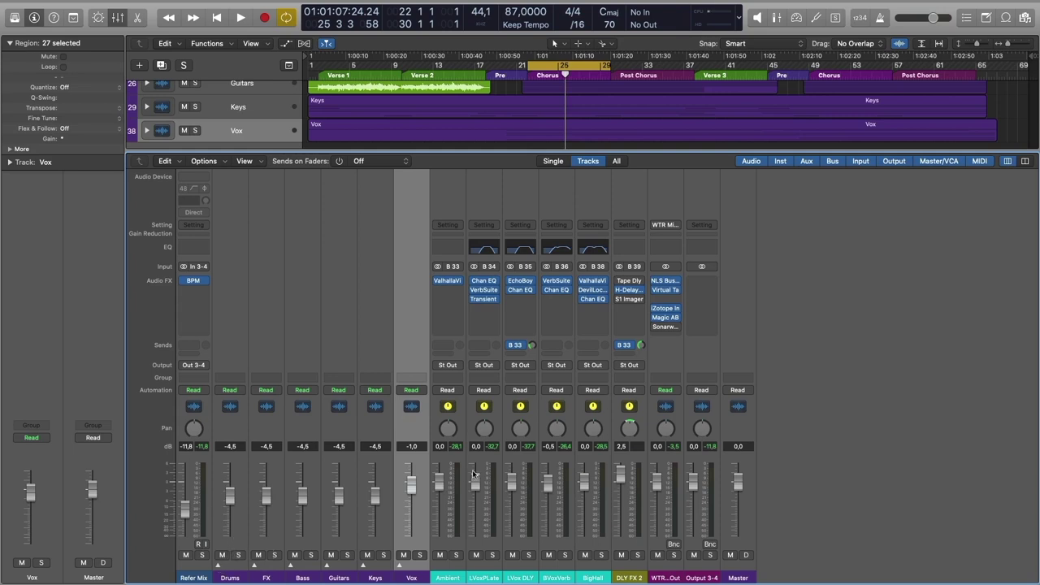
- Expand the Drums, Bass and FX track stacks in the mixer
click(218, 567)
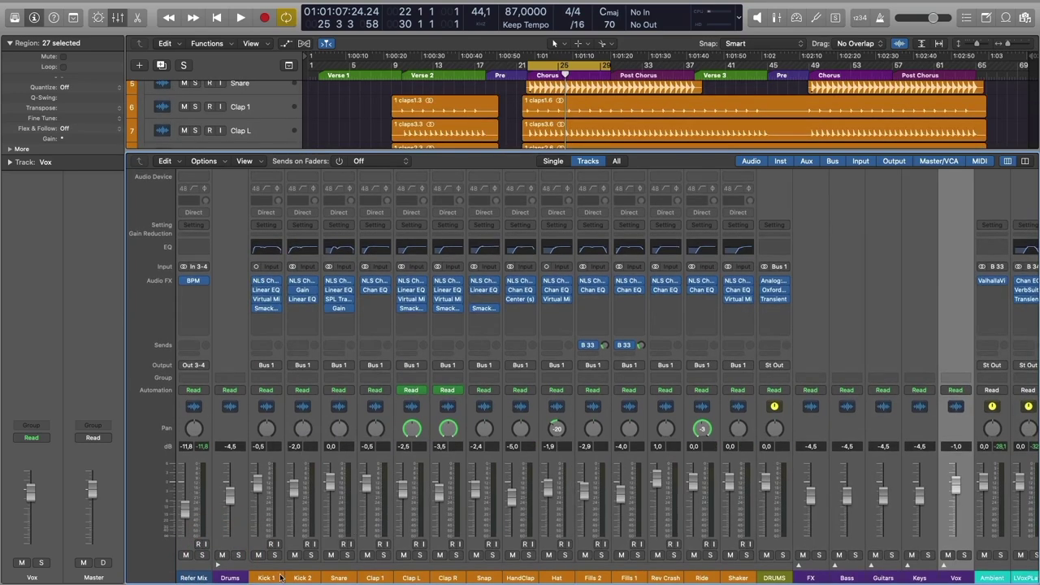
click(838, 567)
click(799, 566)
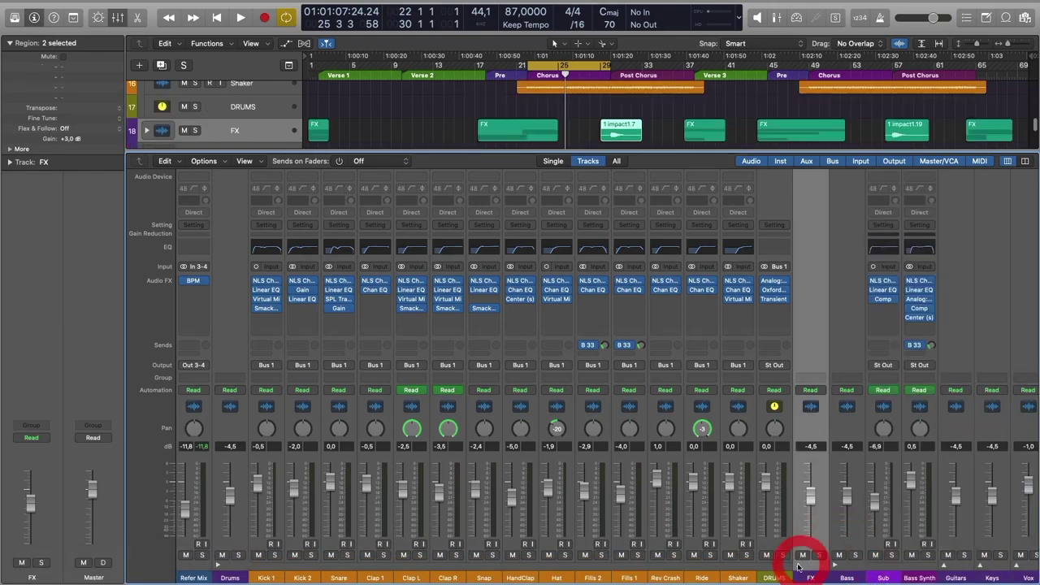